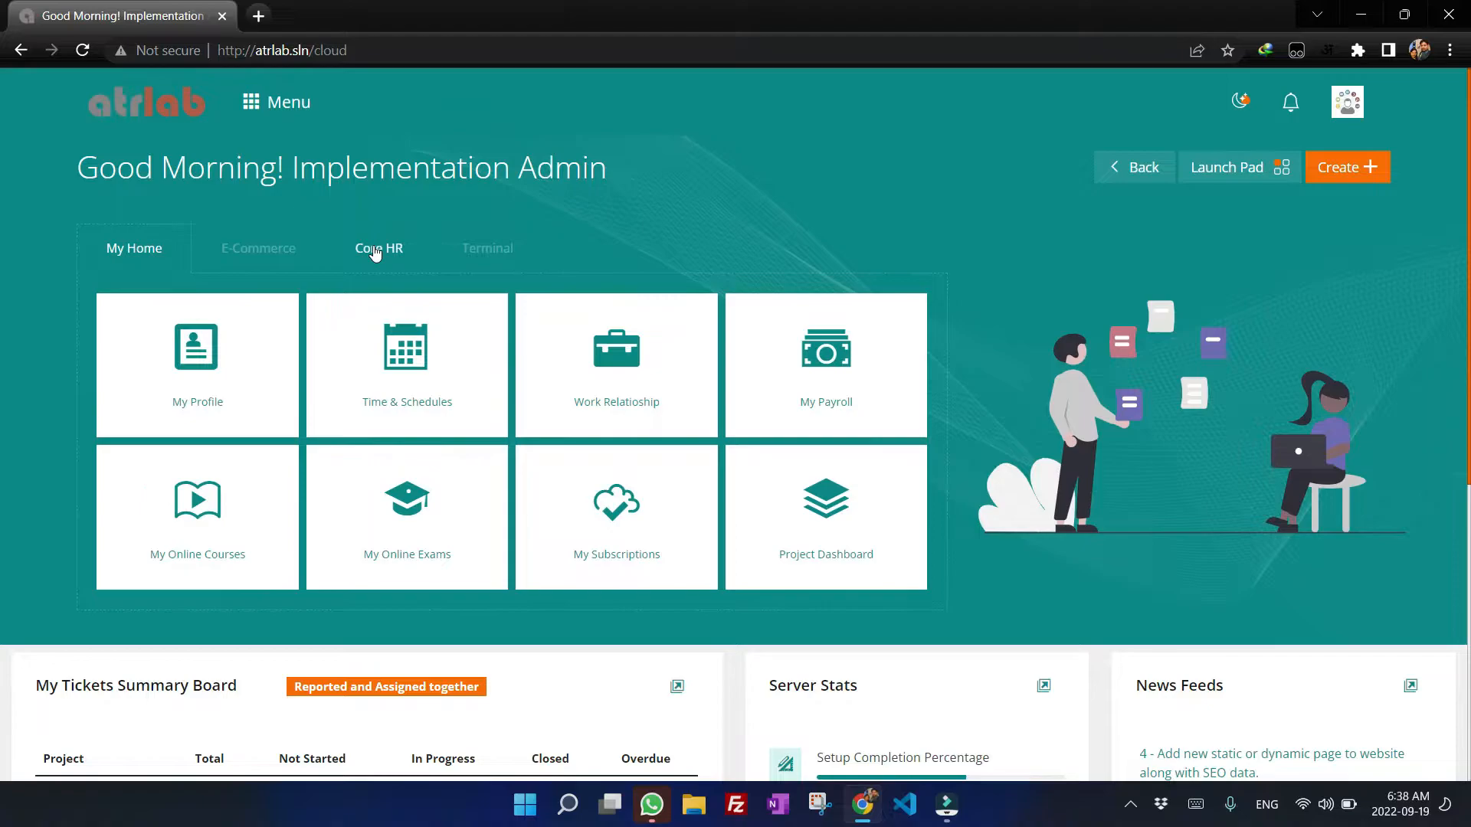
Open the Unscheduled Processes page from the main menu.
left_click(376, 253)
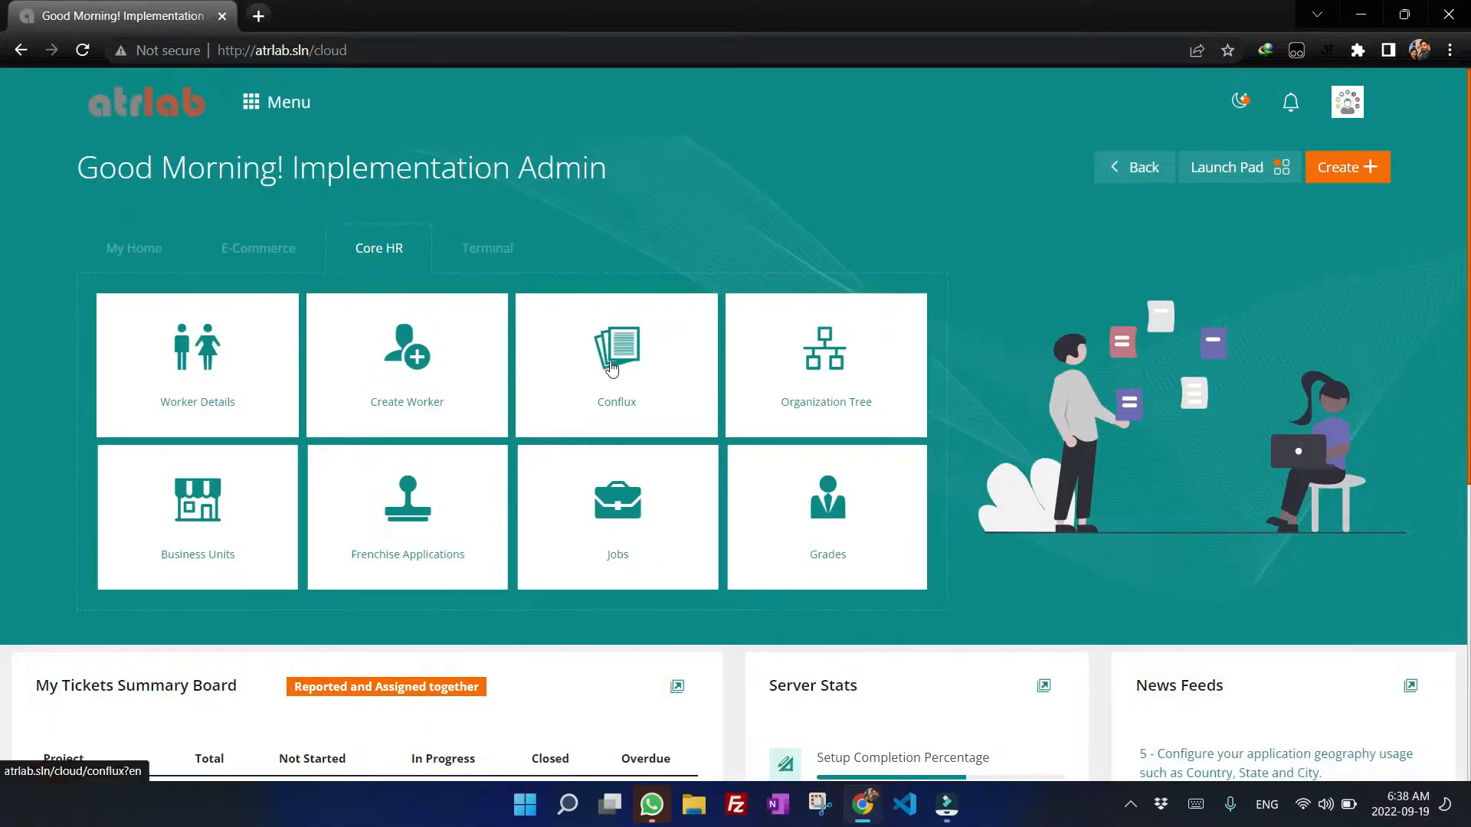
left_click(278, 102)
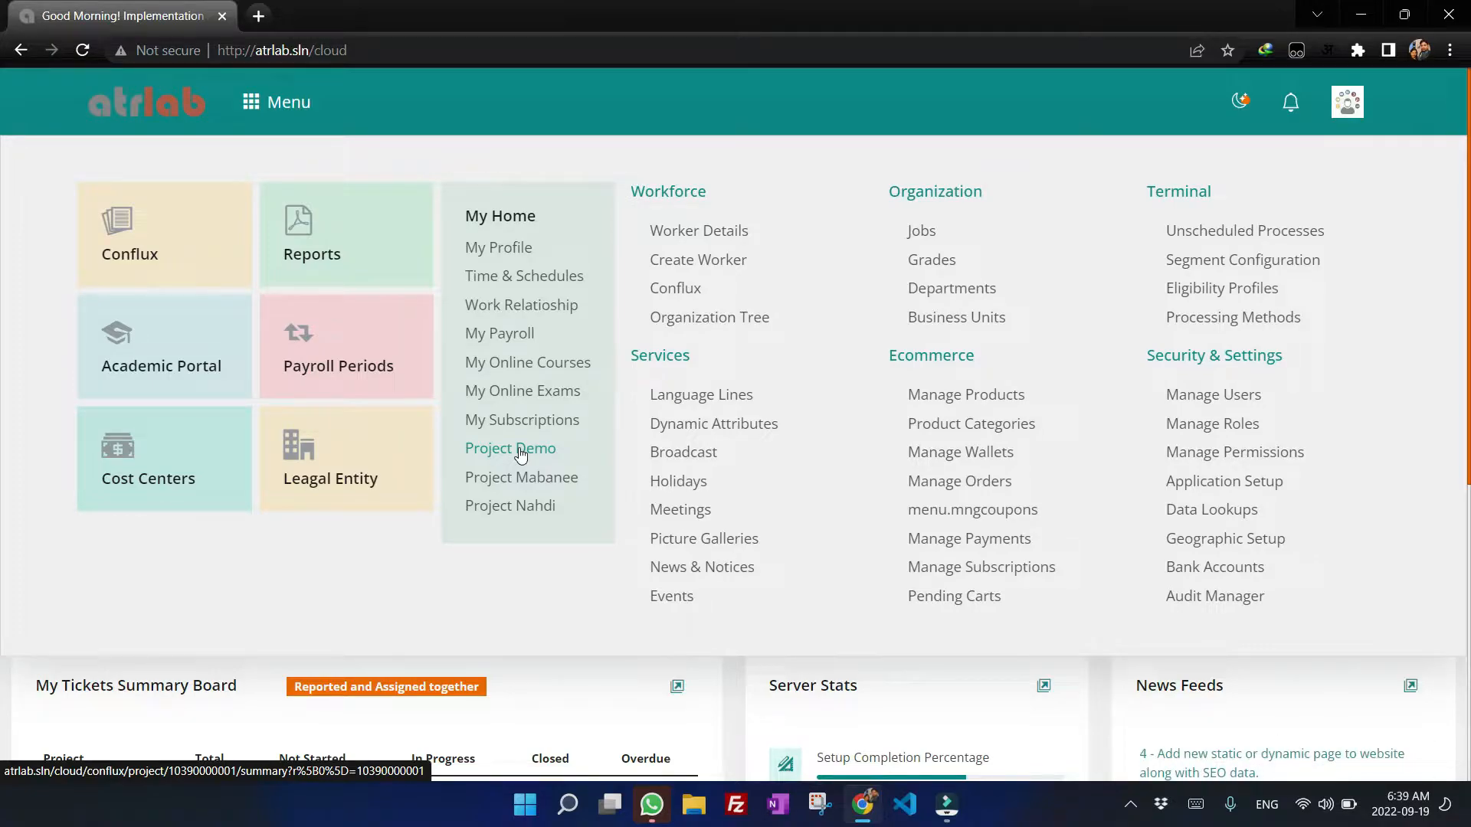
left_click(1256, 238)
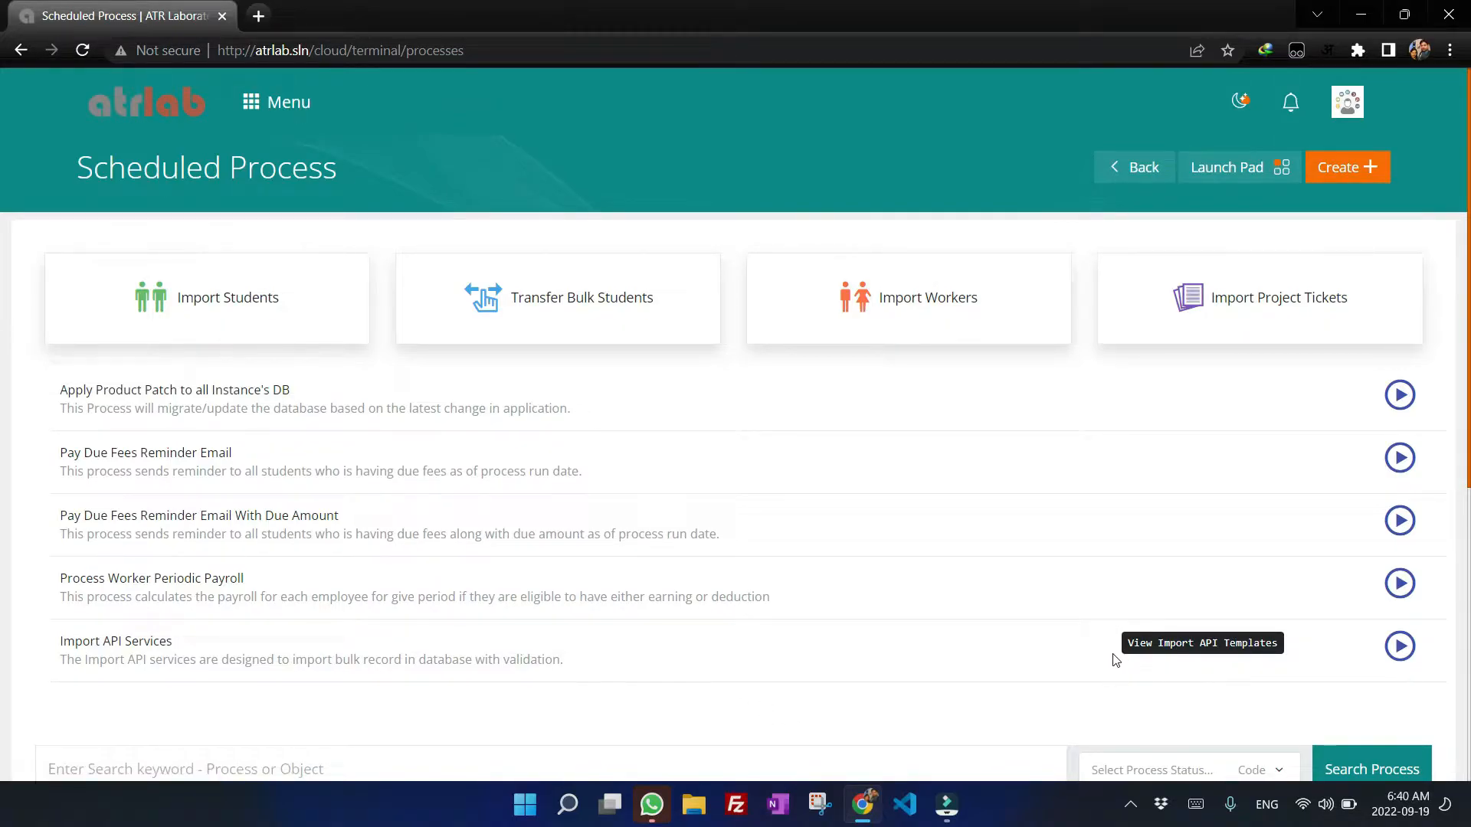
Open the import API templates page in a new tab, browse the module entities listed, and close it.
left_click(1206, 651)
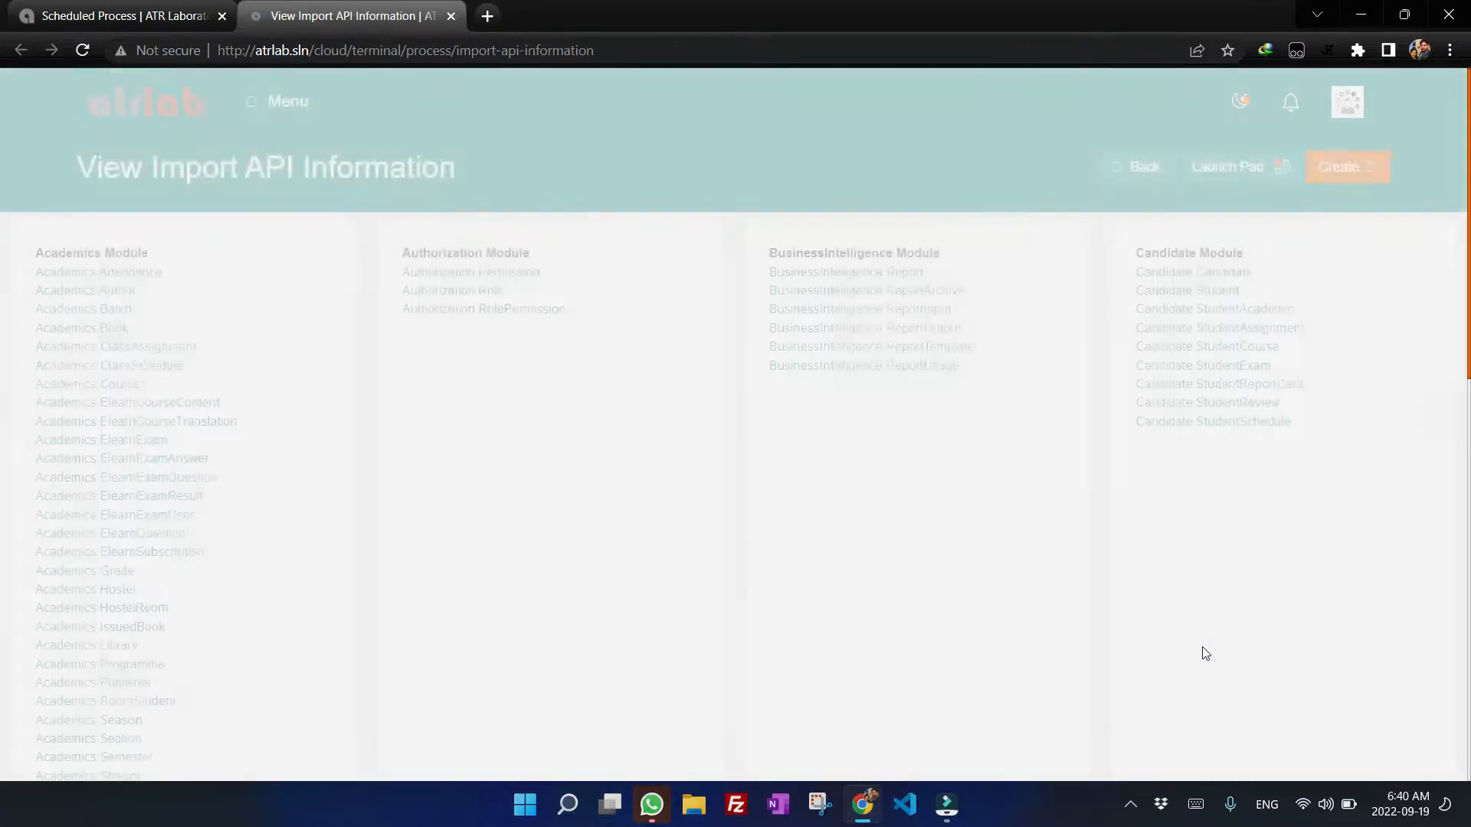
scroll(184, 283, "down", 10)
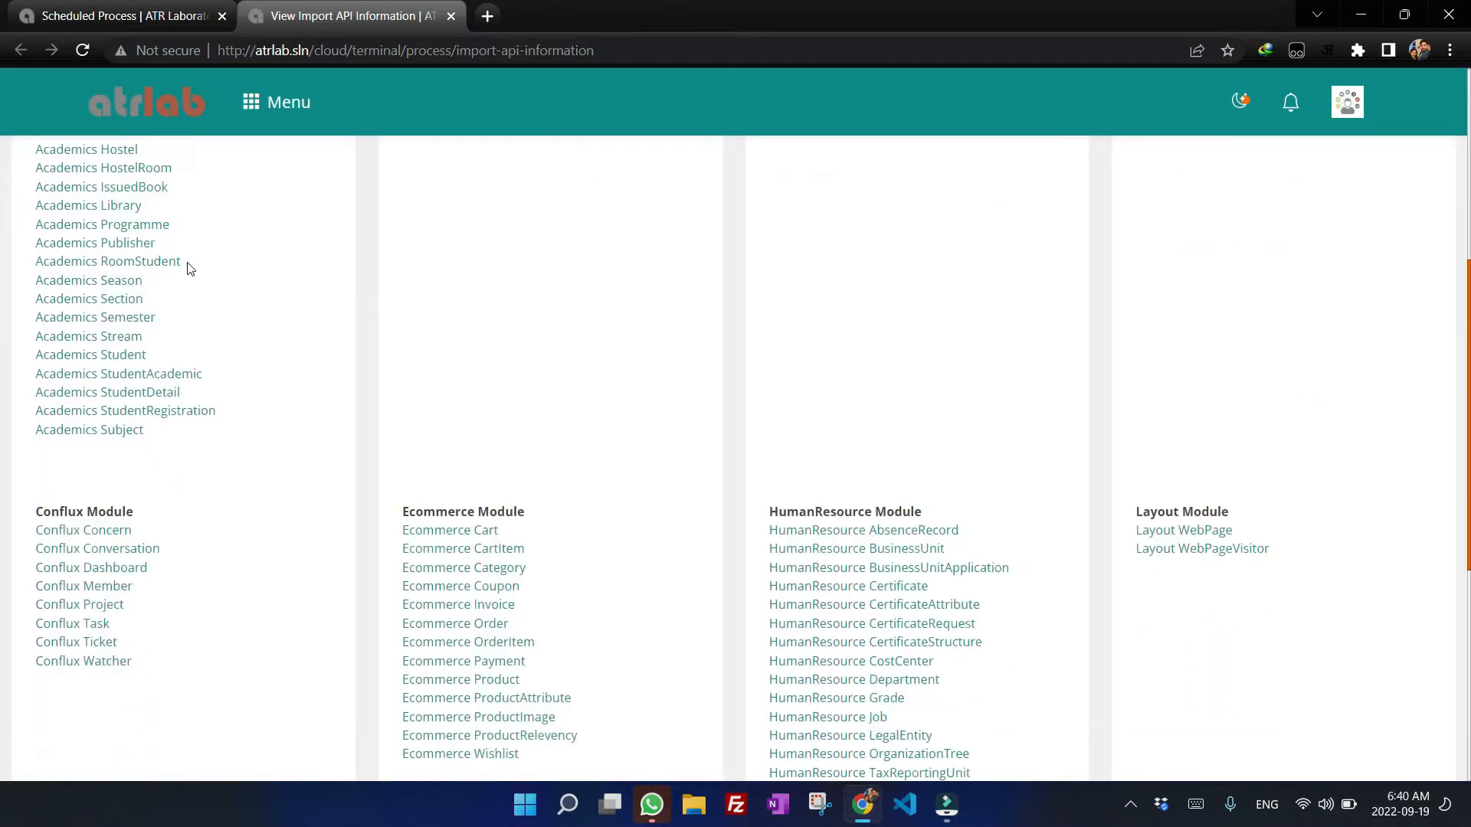
scroll(191, 266, "up", 10)
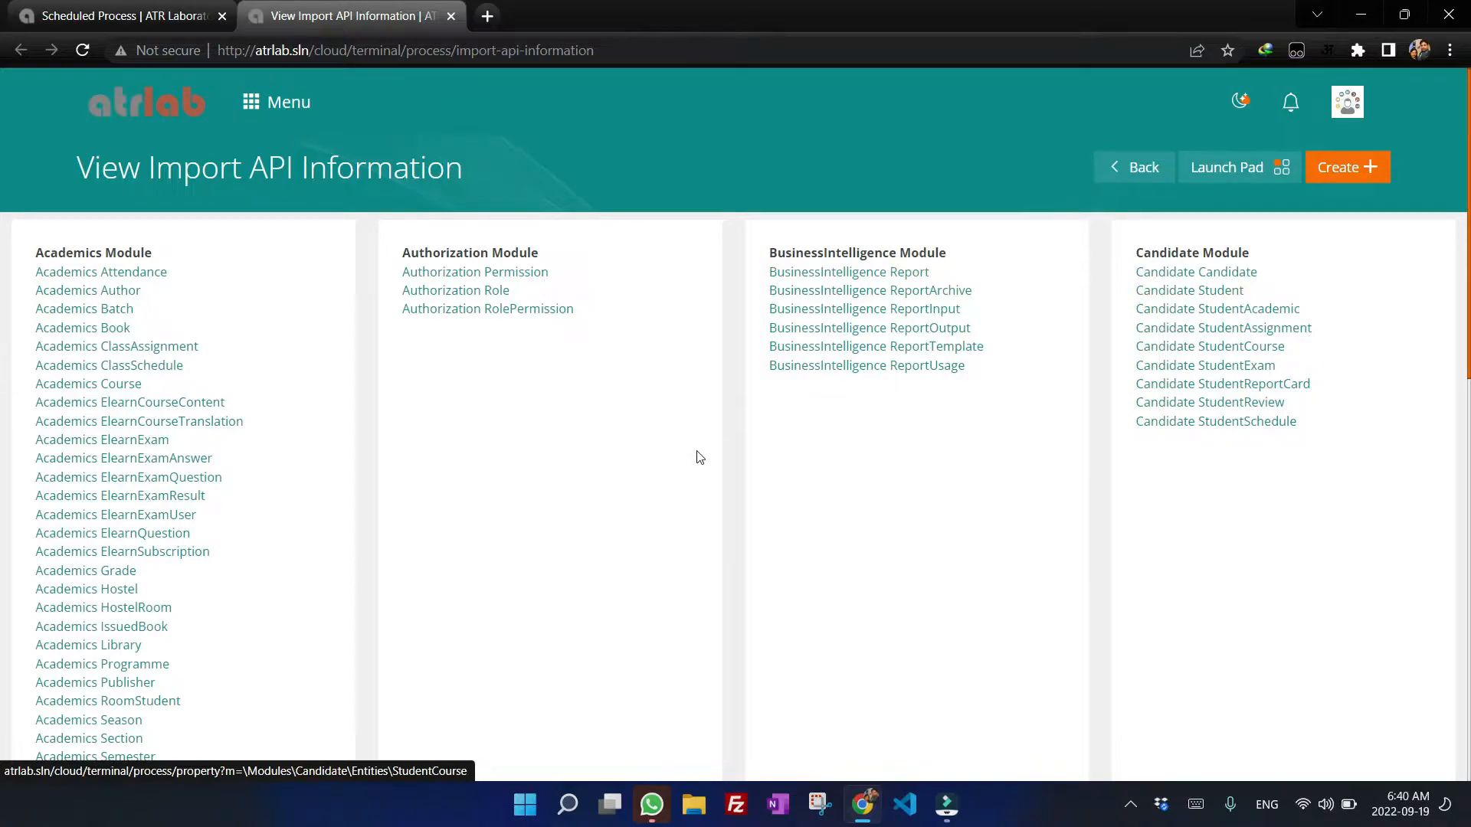
scroll(414, 370, "down", 8)
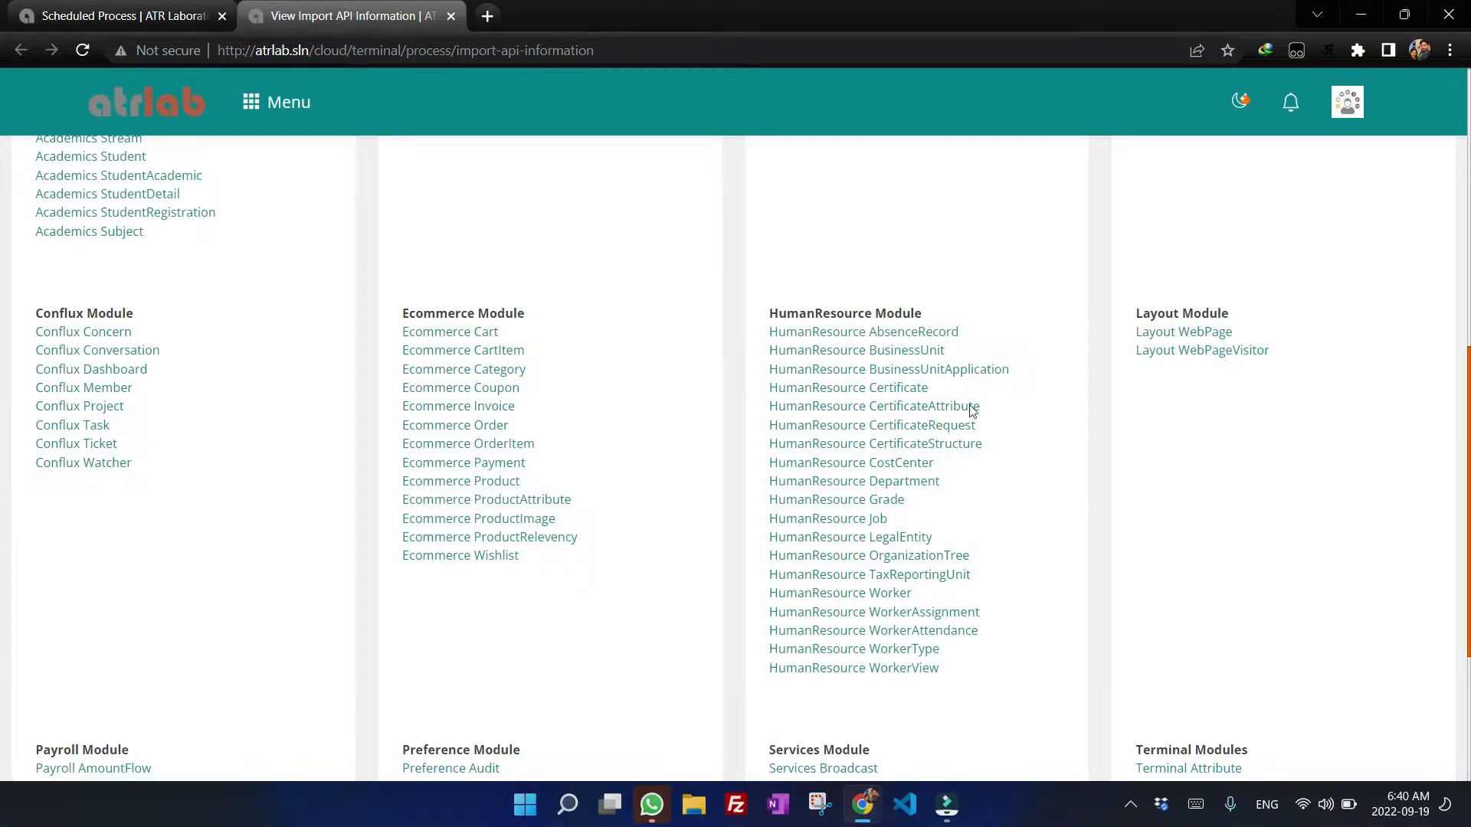
scroll(881, 391, "down", 3)
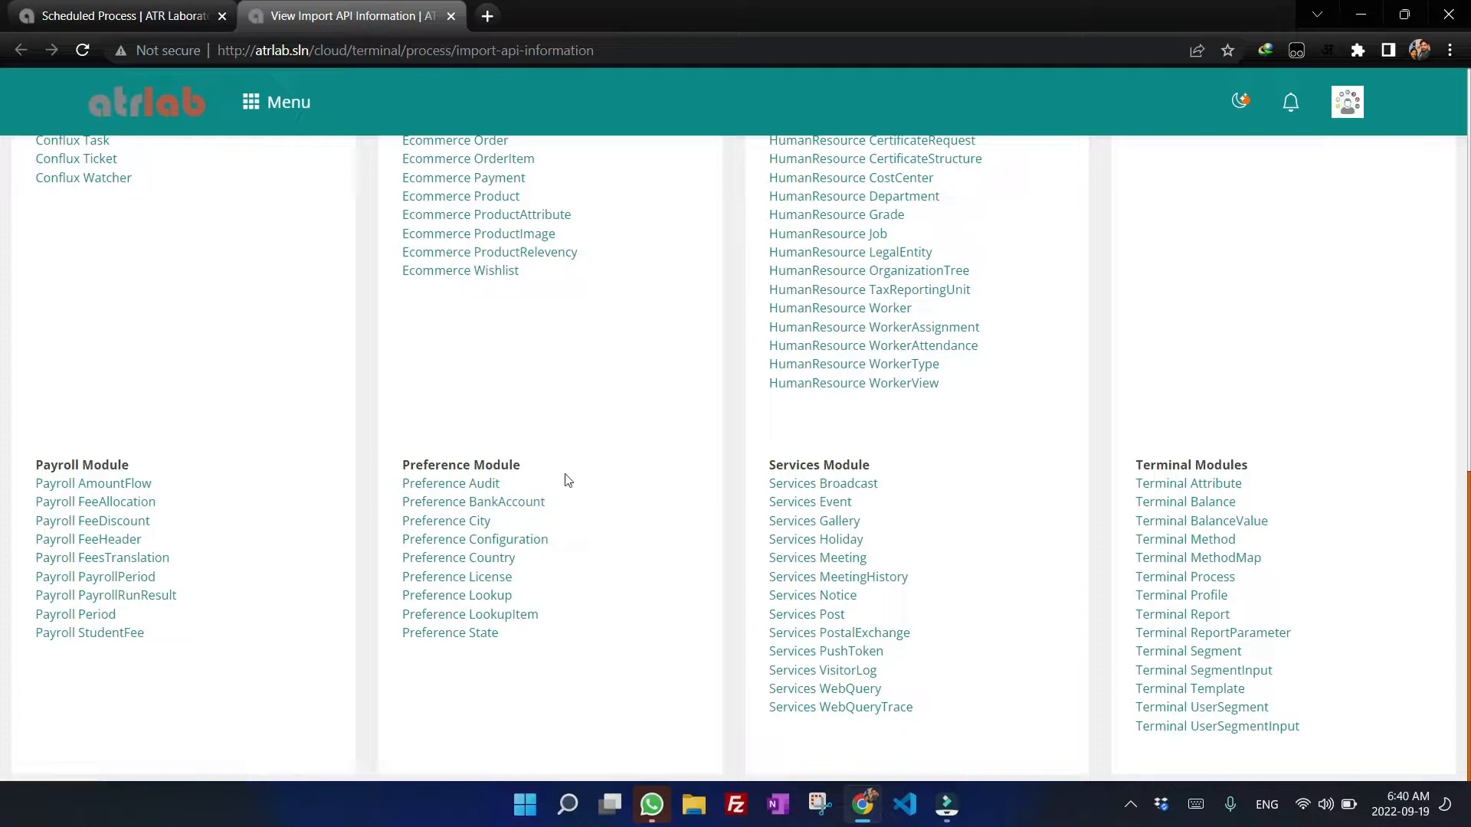
scroll(949, 473, "up", 4)
scroll(480, 420, "up", 10)
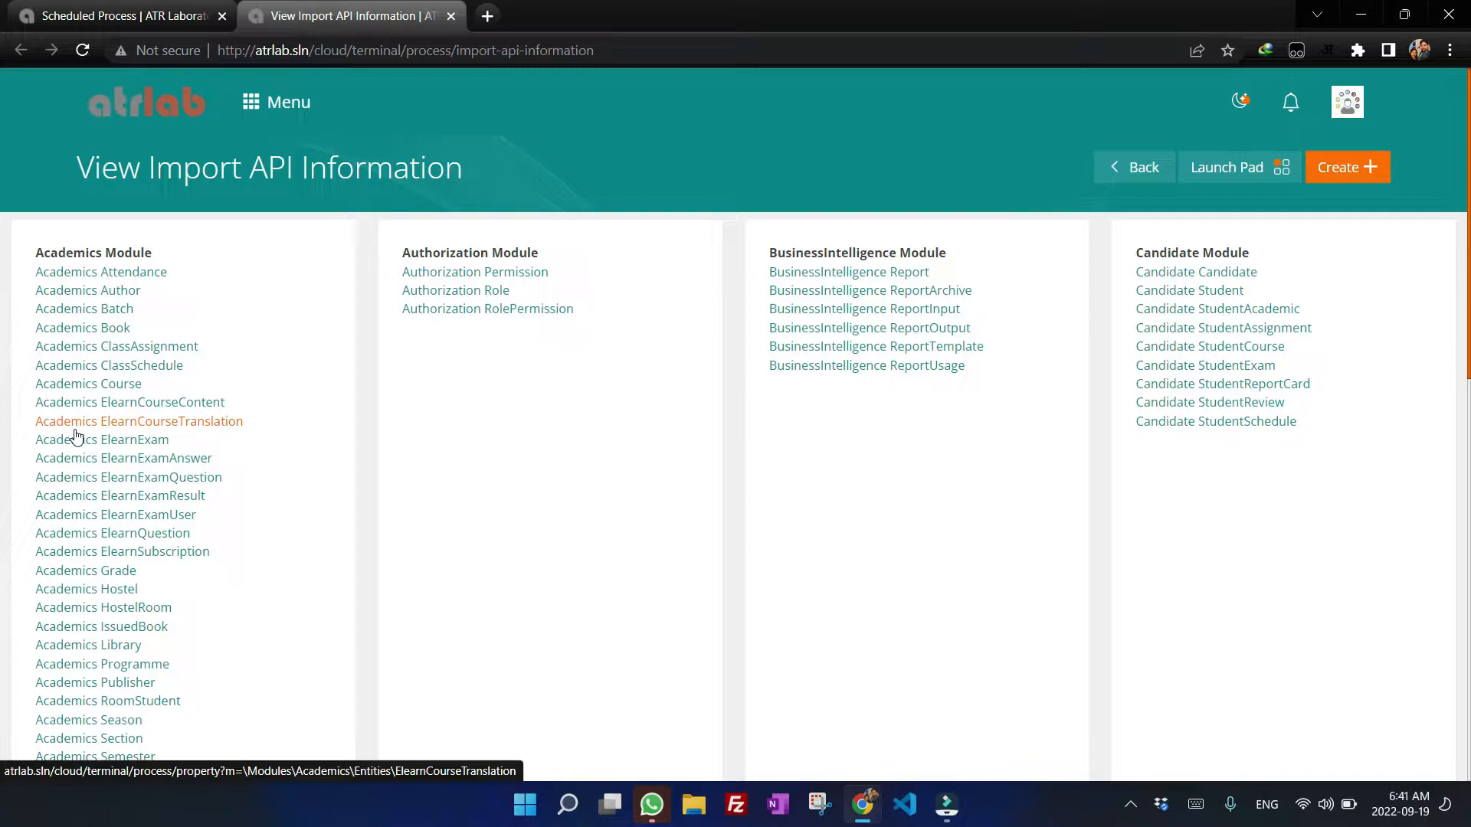
left_click(1149, 170)
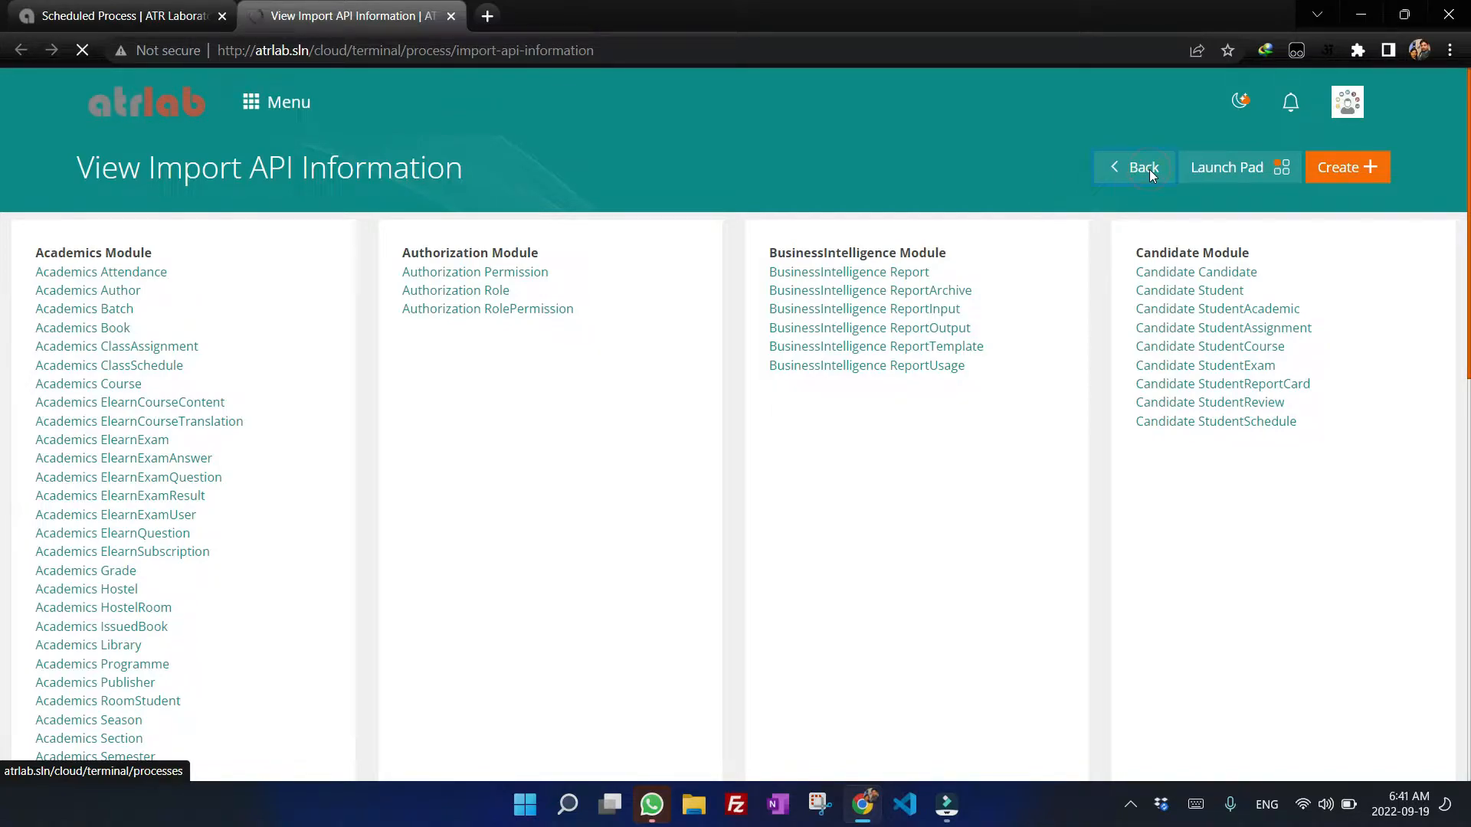
left_click(451, 16)
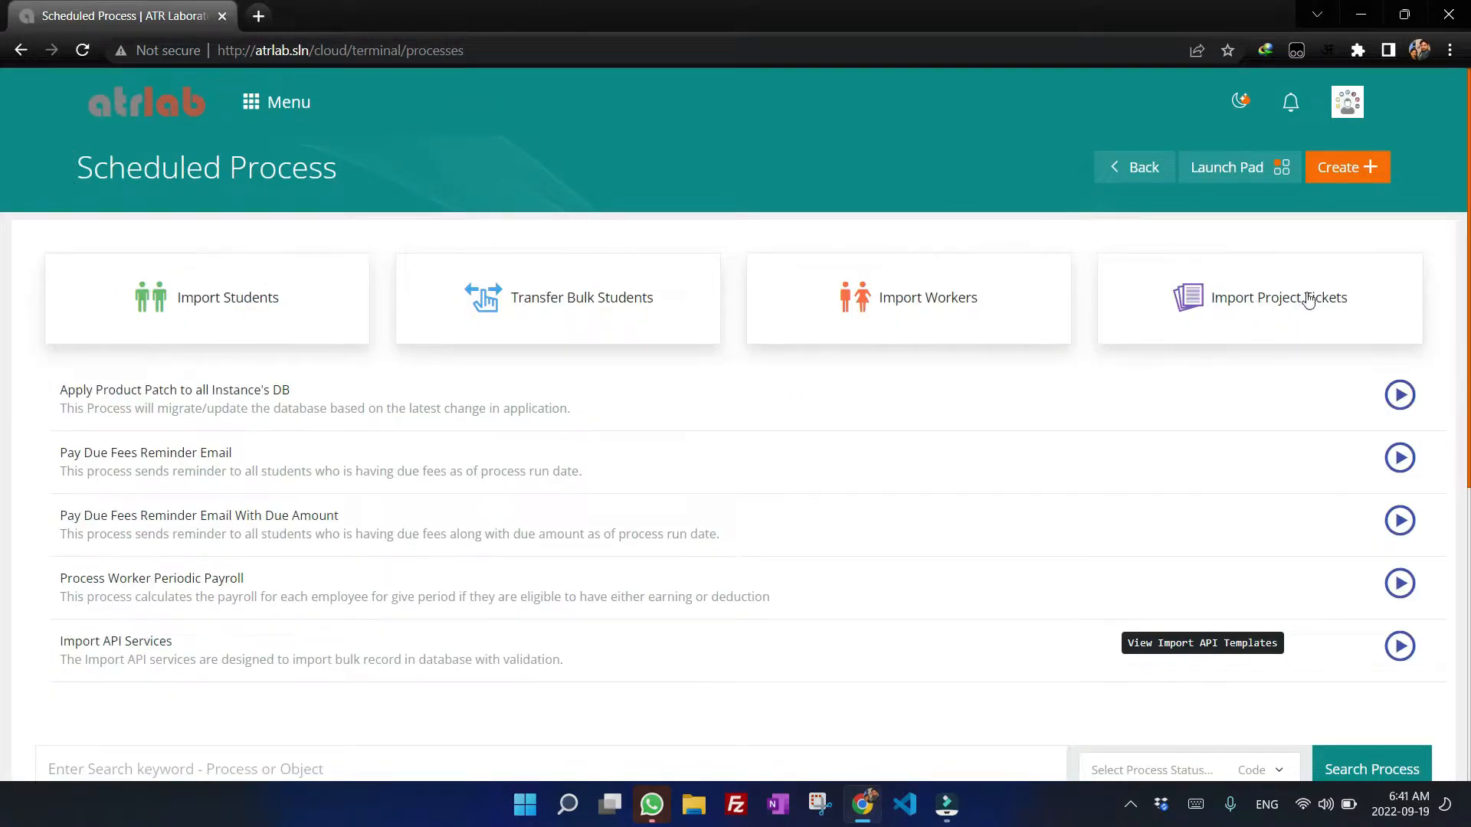
Review the table of previously submitted import processes.
left_click(1407, 293)
scroll(1277, 334, "down", 4)
left_click(1357, 454)
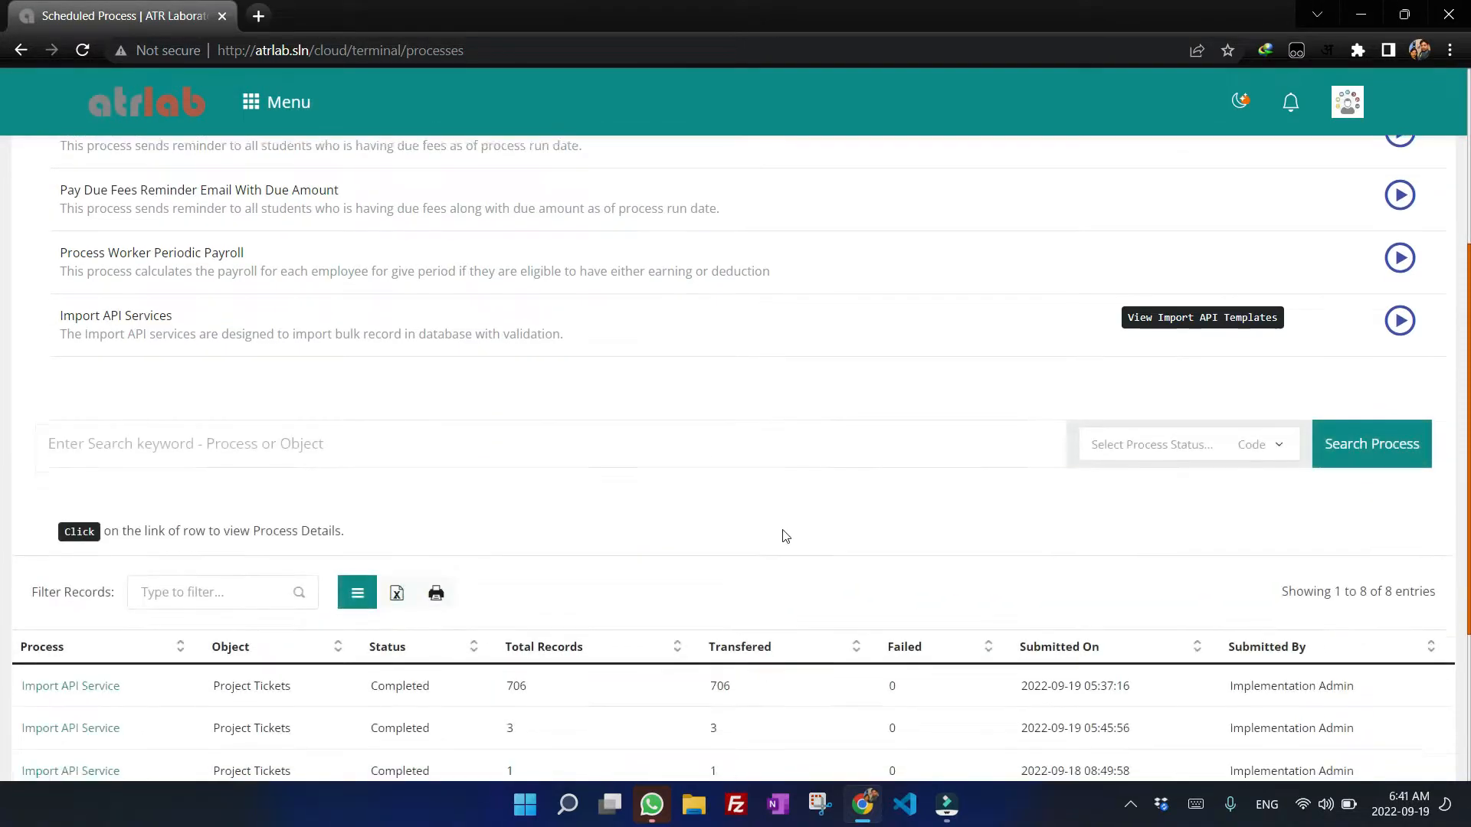
scroll(770, 490, "down", 3)
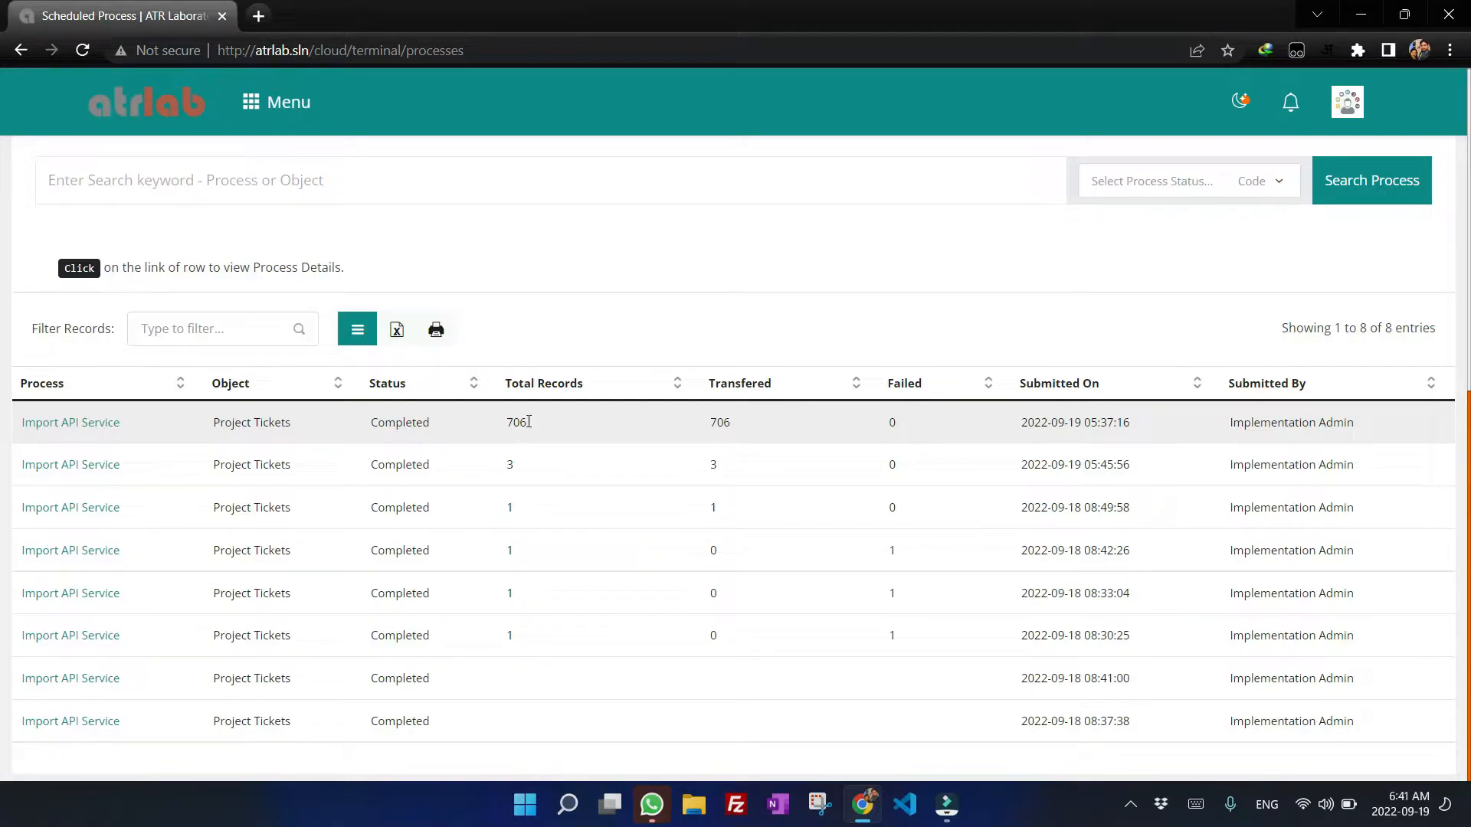
scroll(1182, 328, "up", 8)
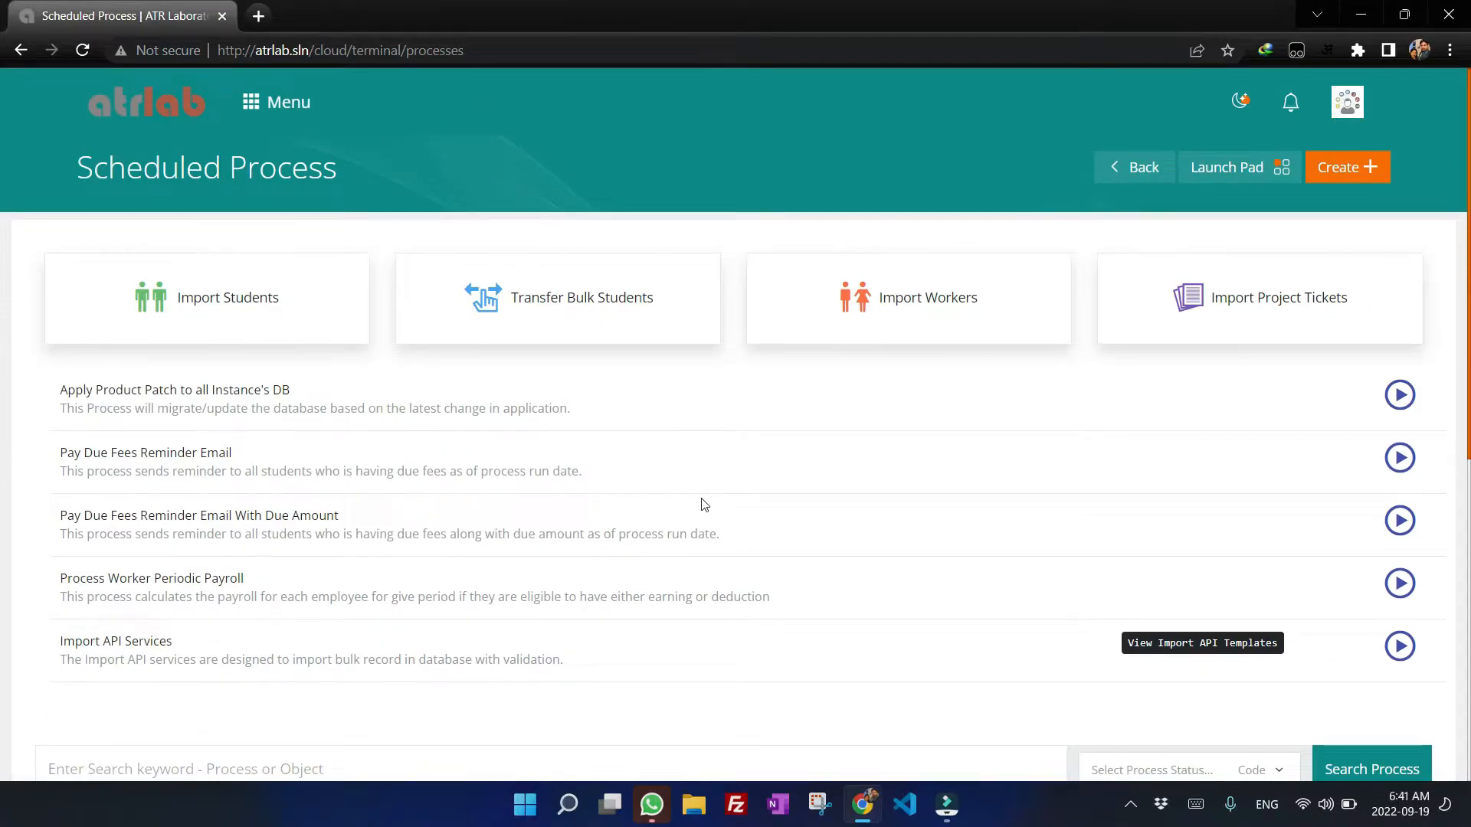
Open the Import Project Tickets form with its Excel batch file field.
left_click(1270, 307)
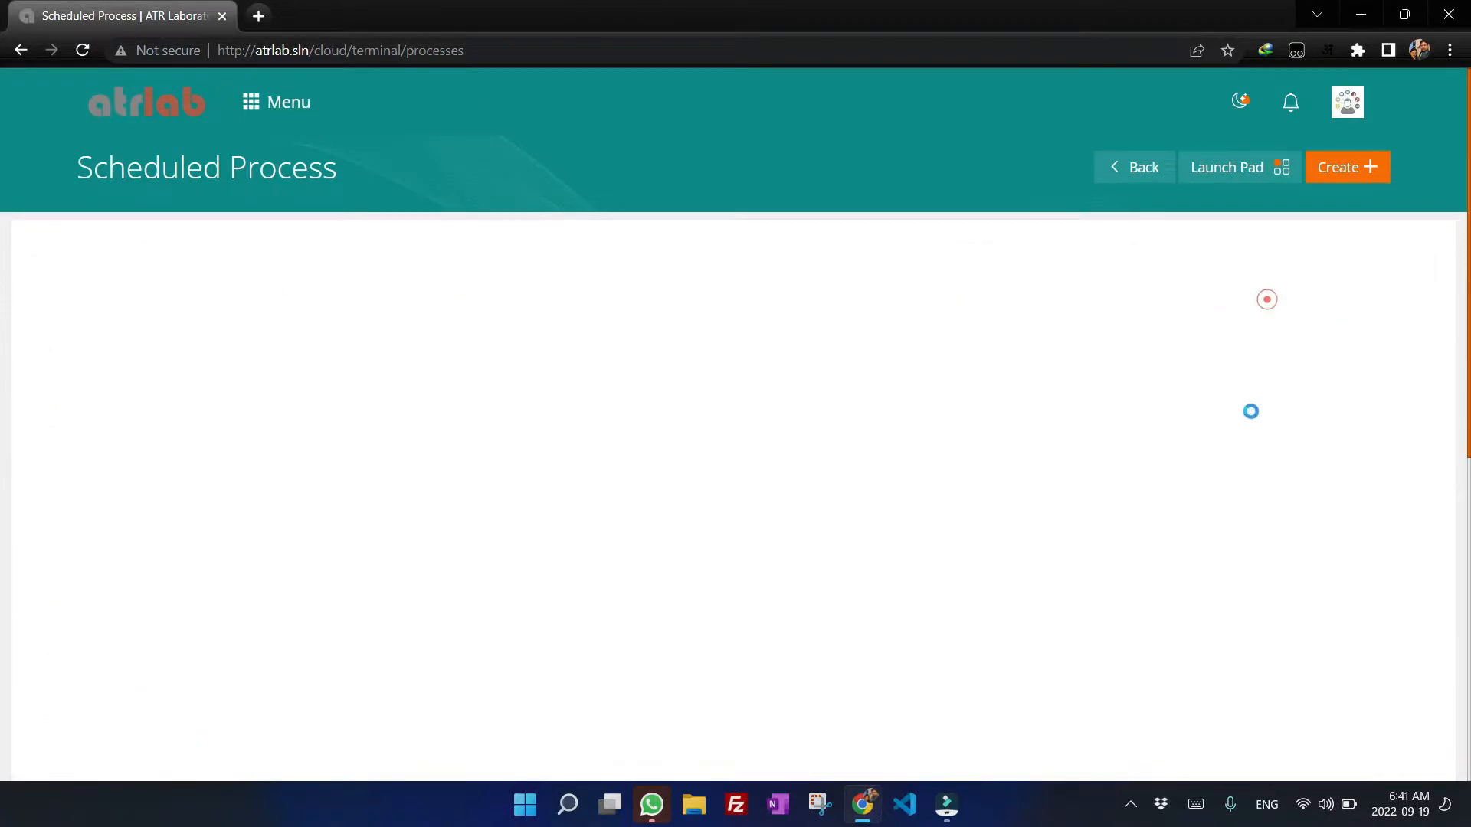
scroll(407, 394, "down", 1)
scroll(407, 394, "down", 2)
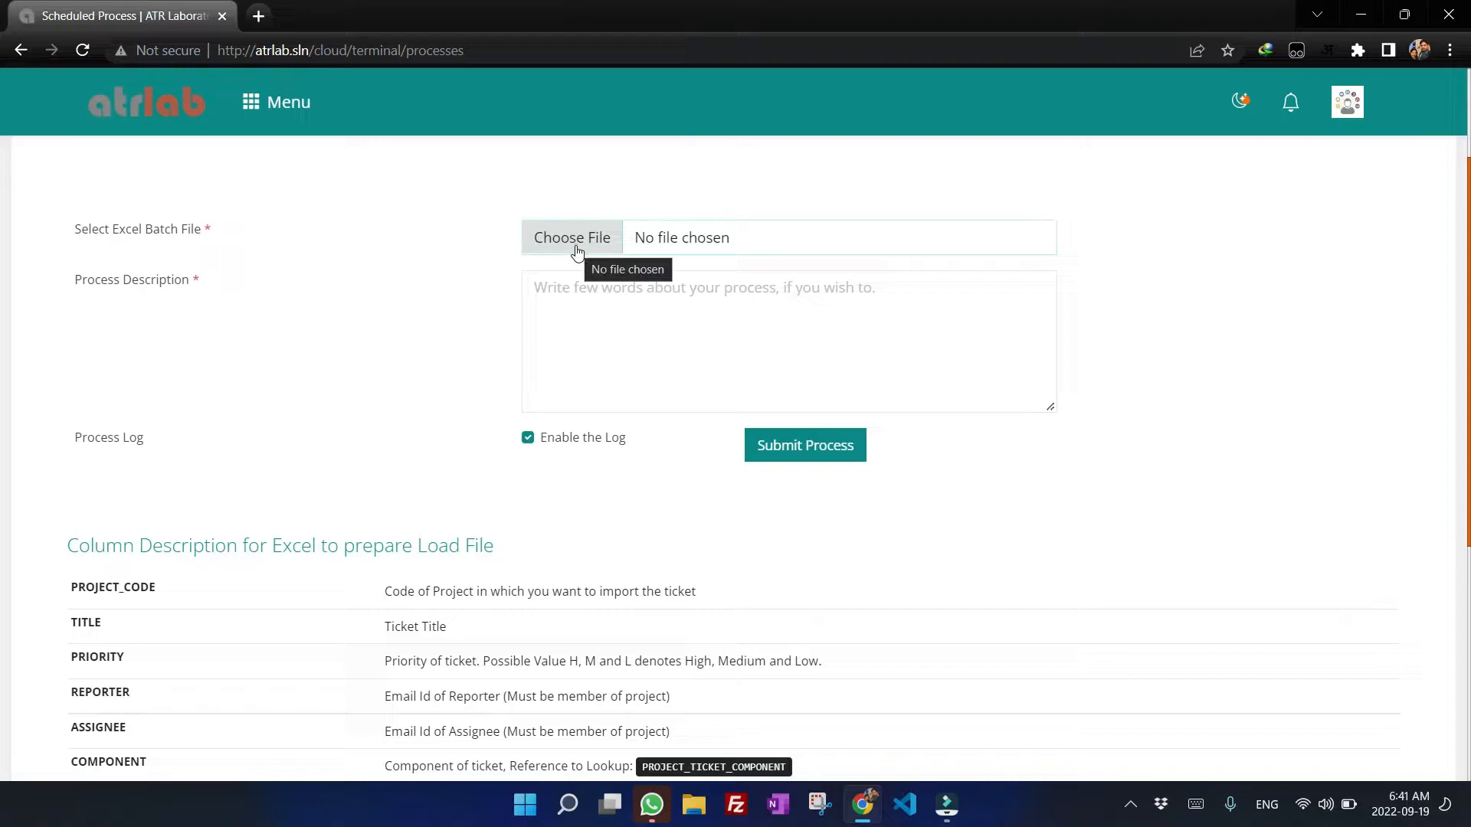
left_click(607, 308)
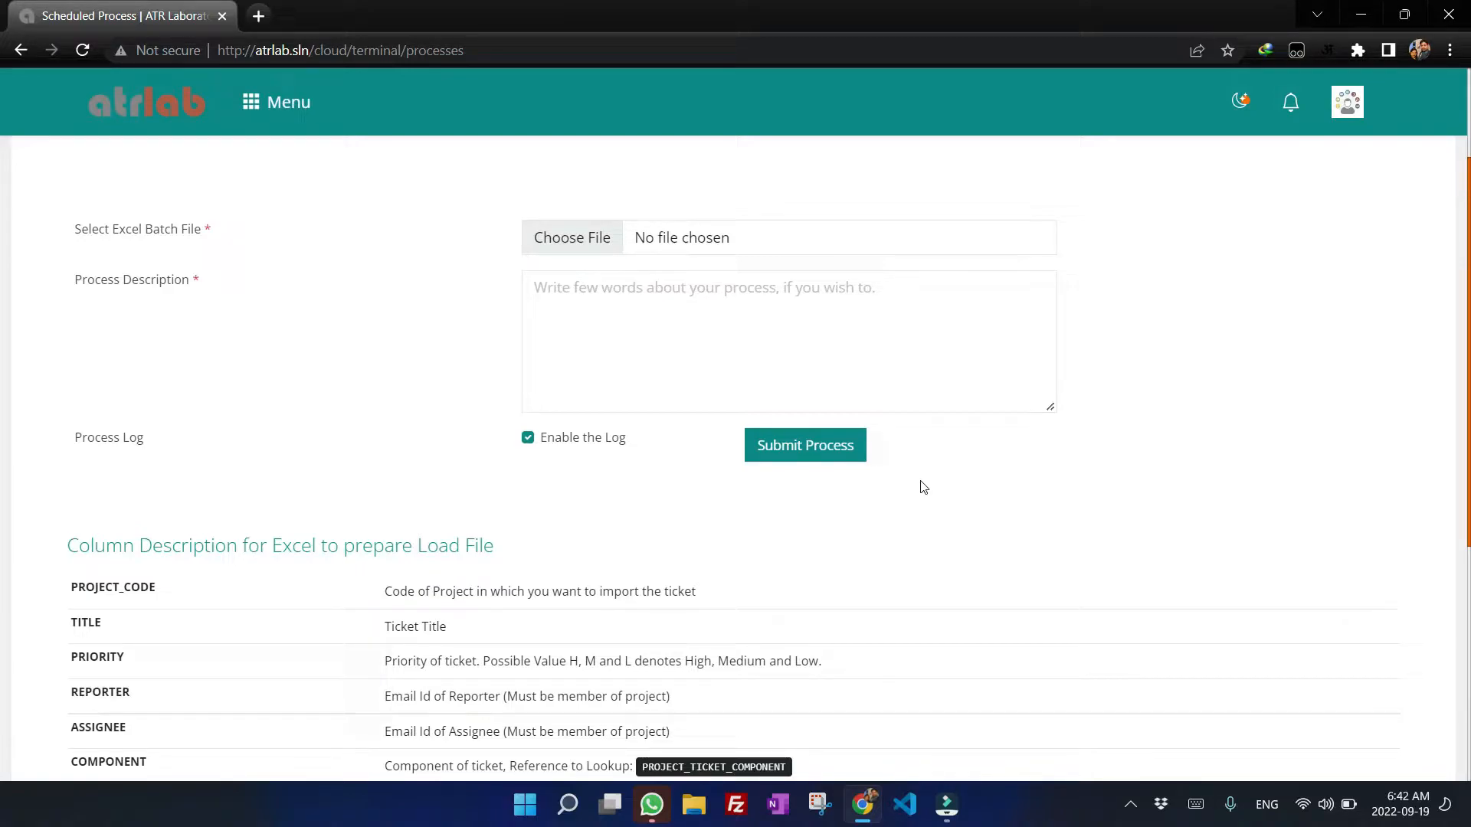
Read the column descriptions required for the Excel load file.
left_click_drag(67, 546, 511, 552)
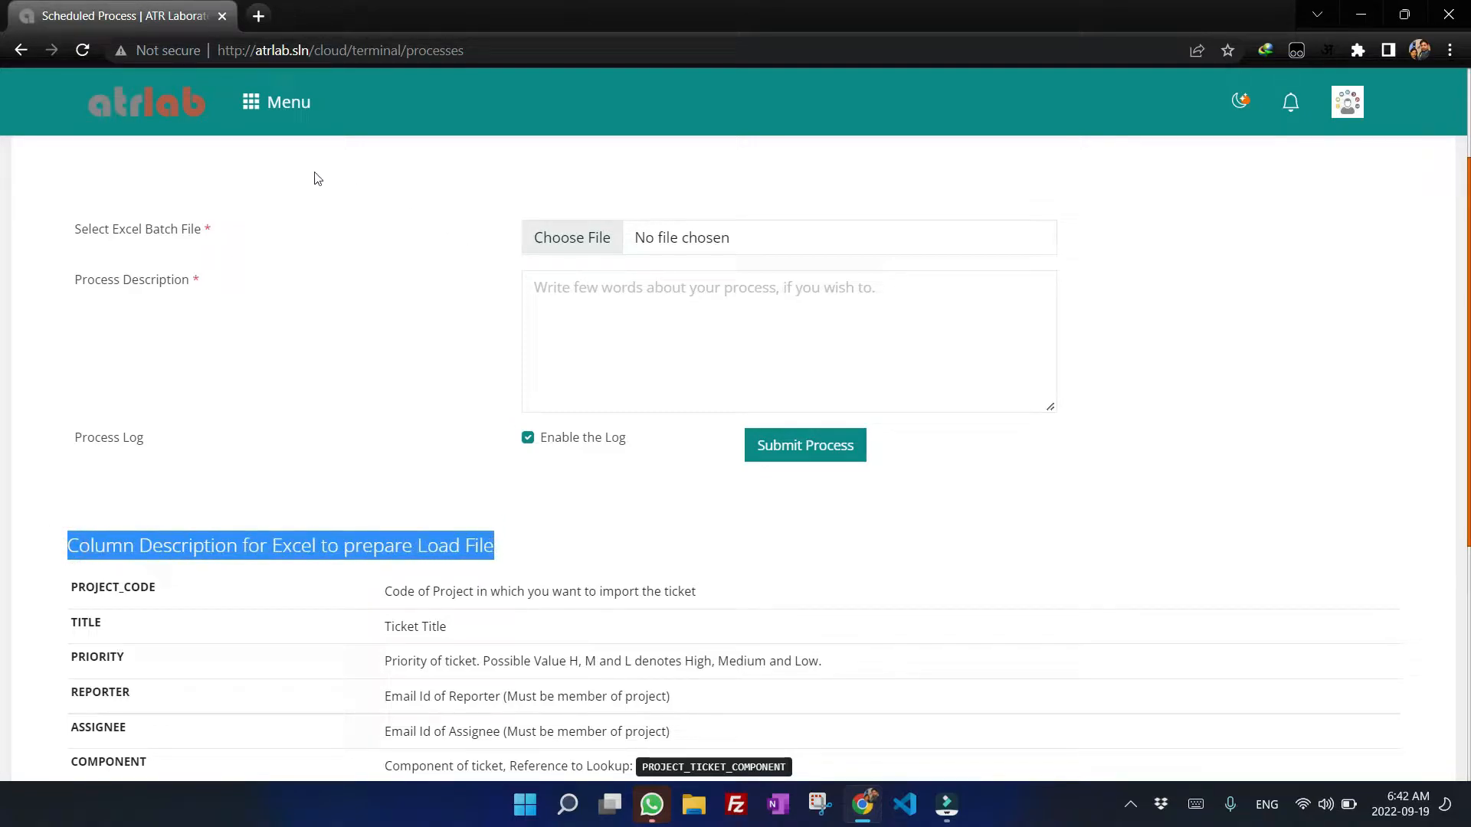
scroll(853, 400, "down", 4)
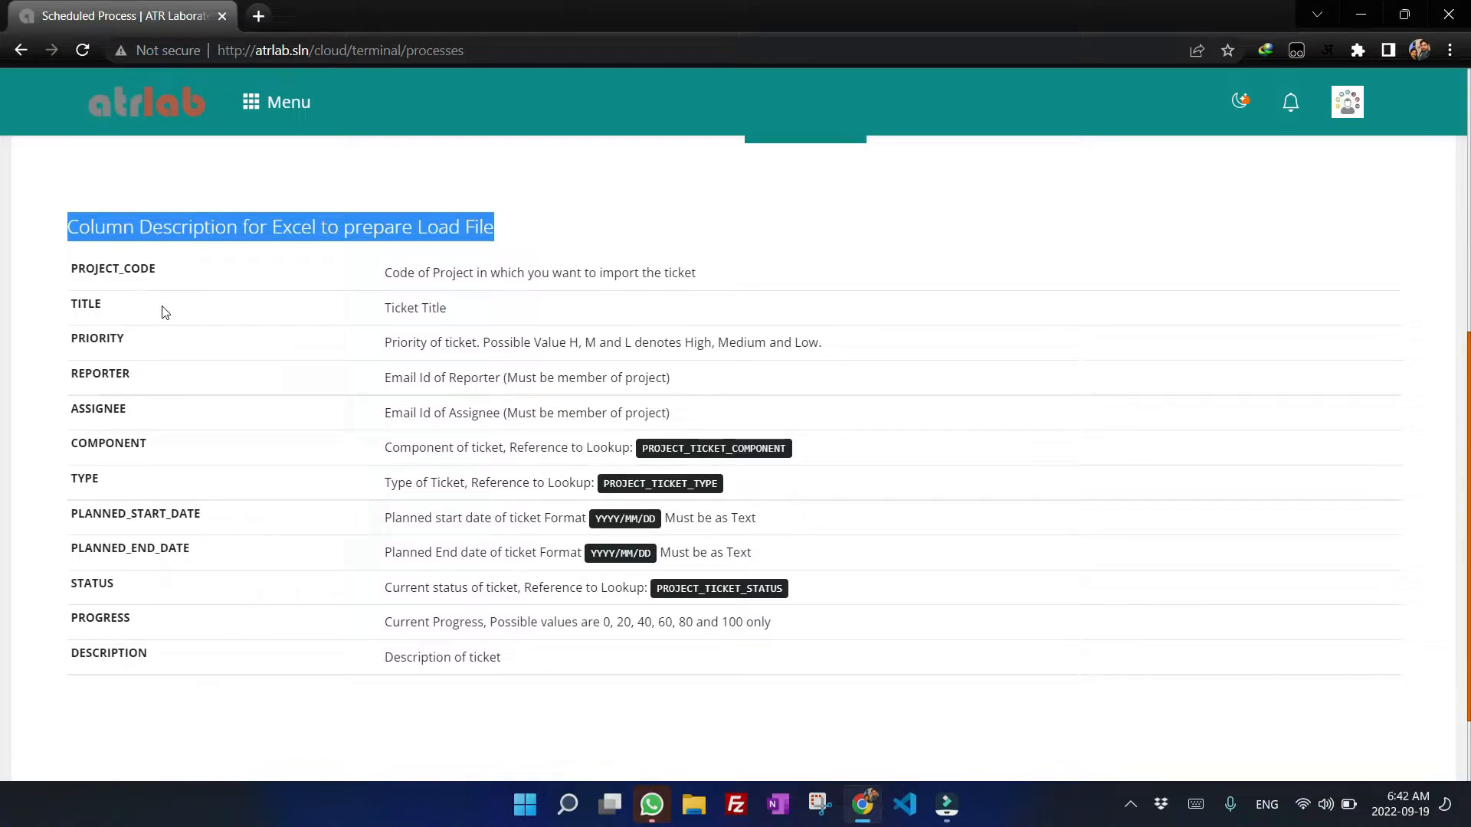
left_click_drag(71, 269, 169, 279)
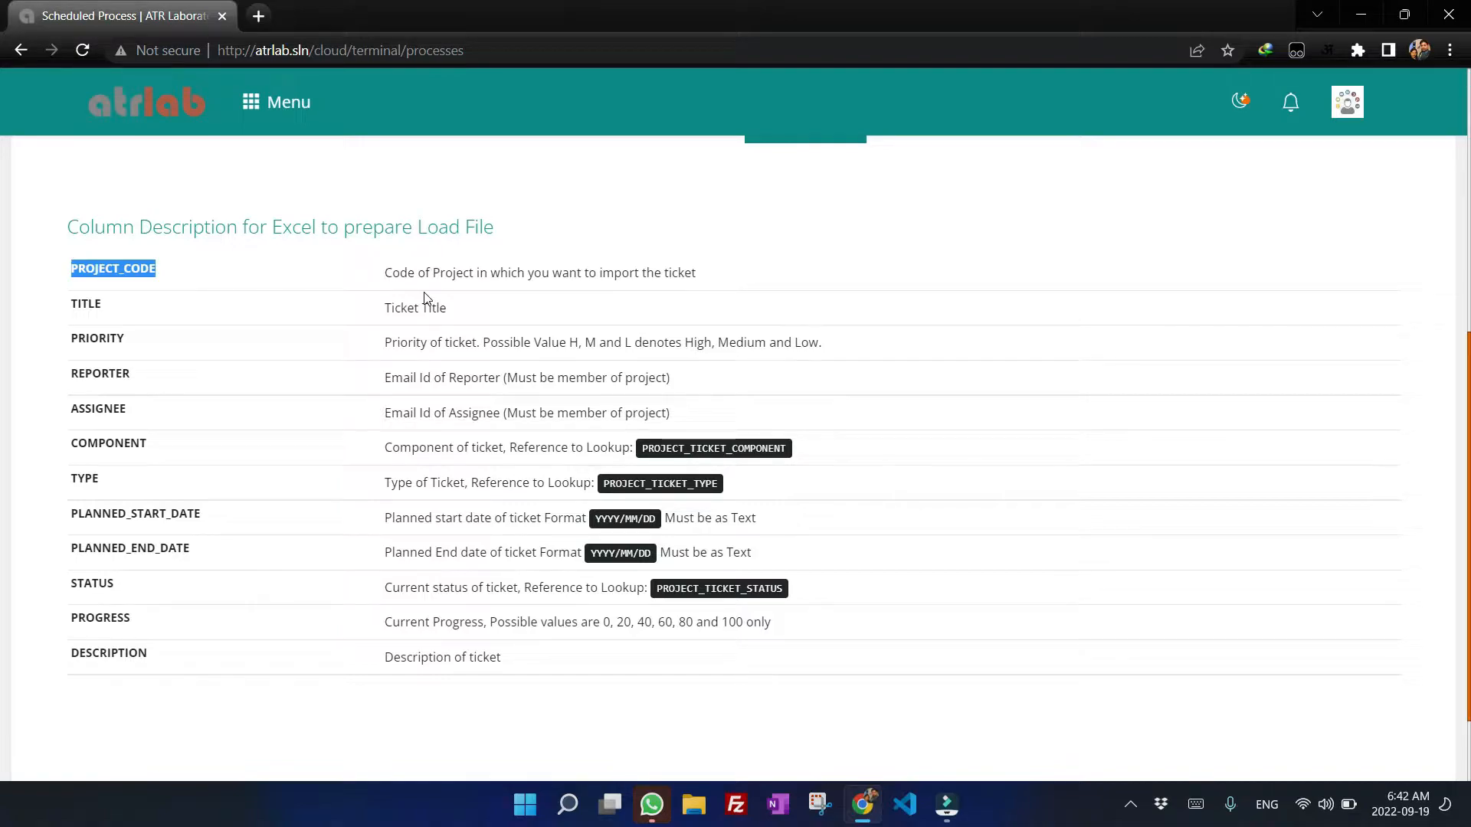
left_click_drag(383, 273, 709, 277)
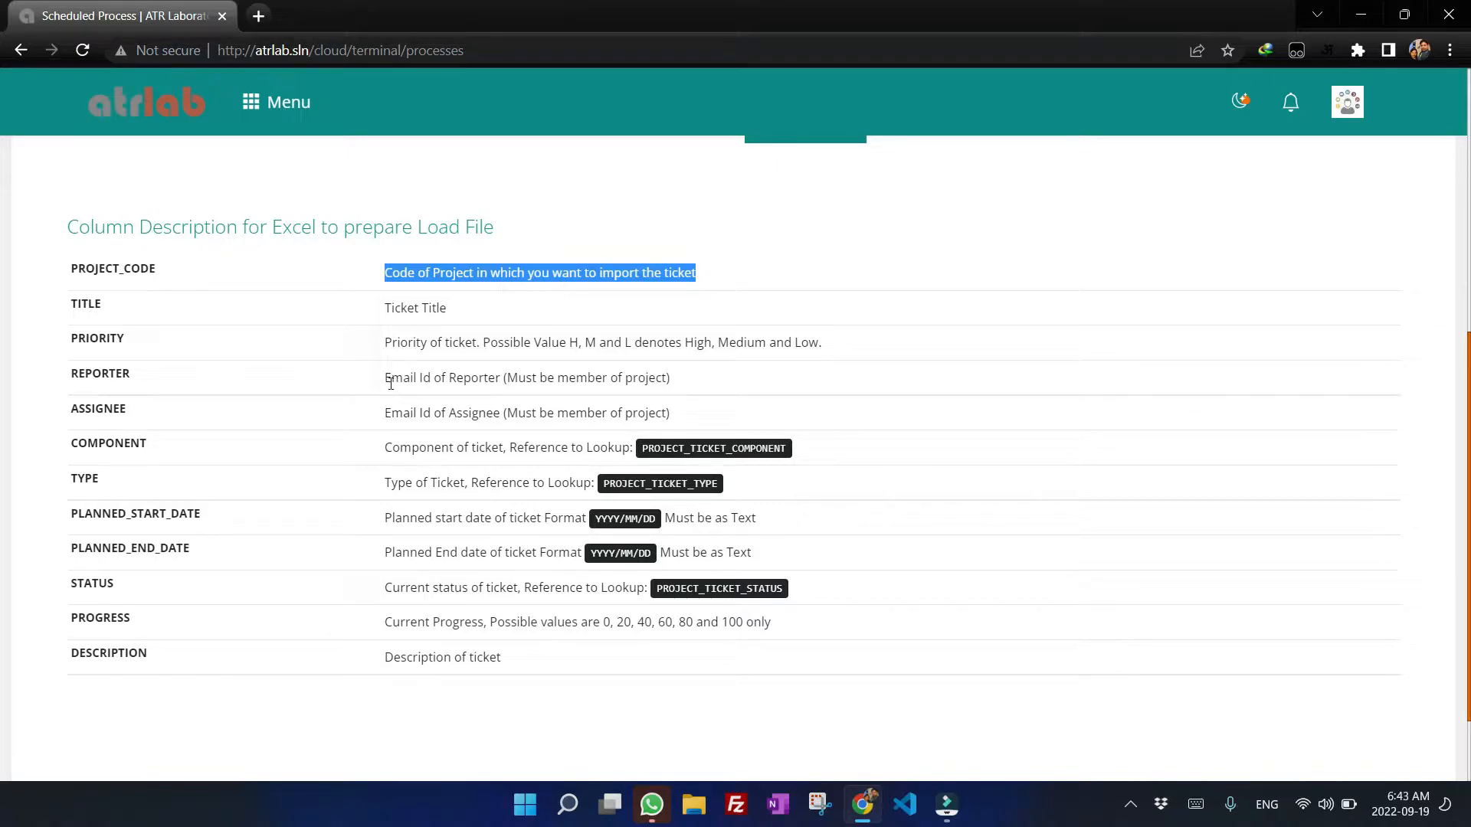
left_click_drag(388, 378, 682, 393)
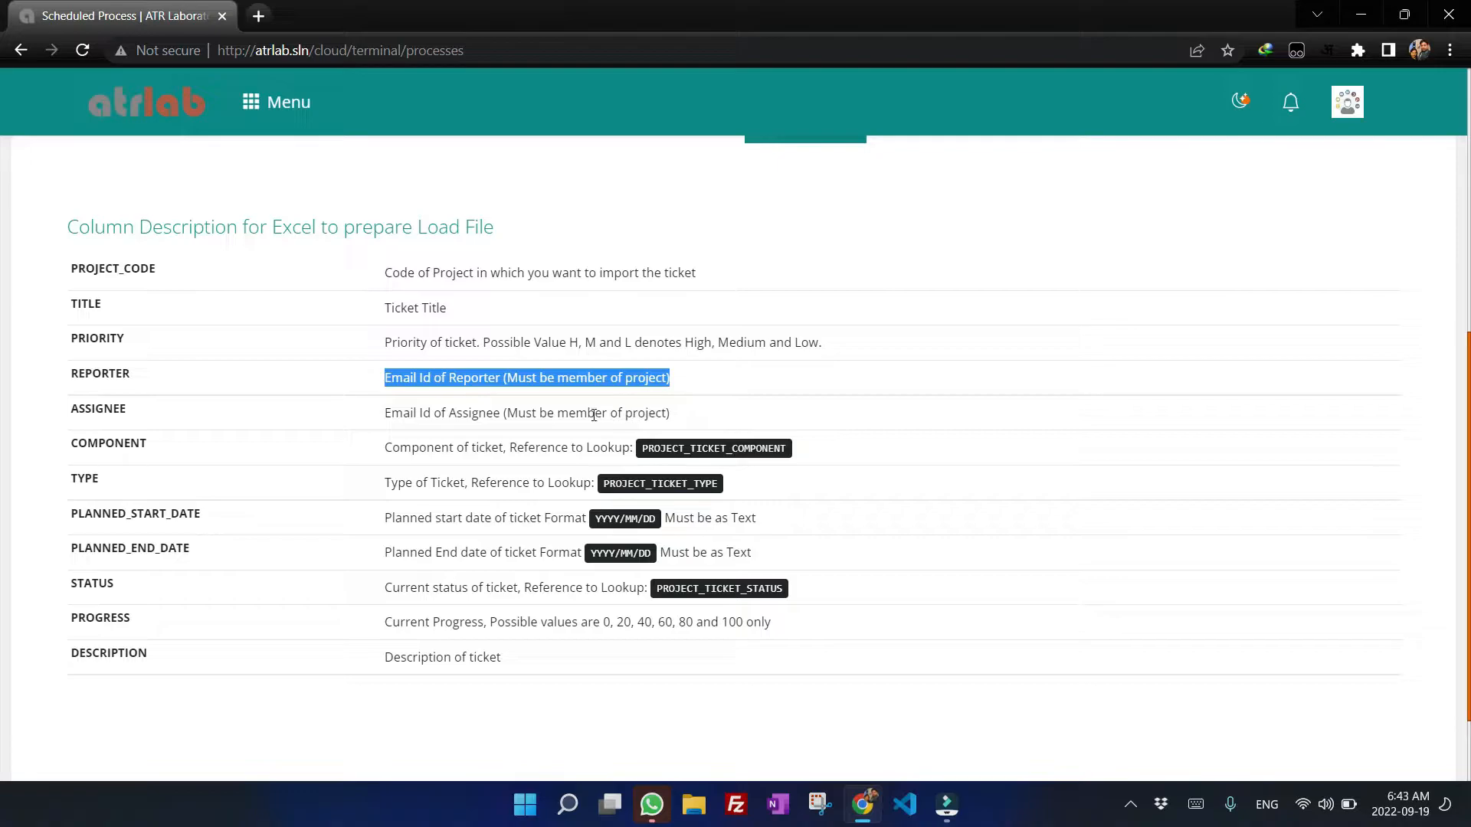
left_click(701, 379)
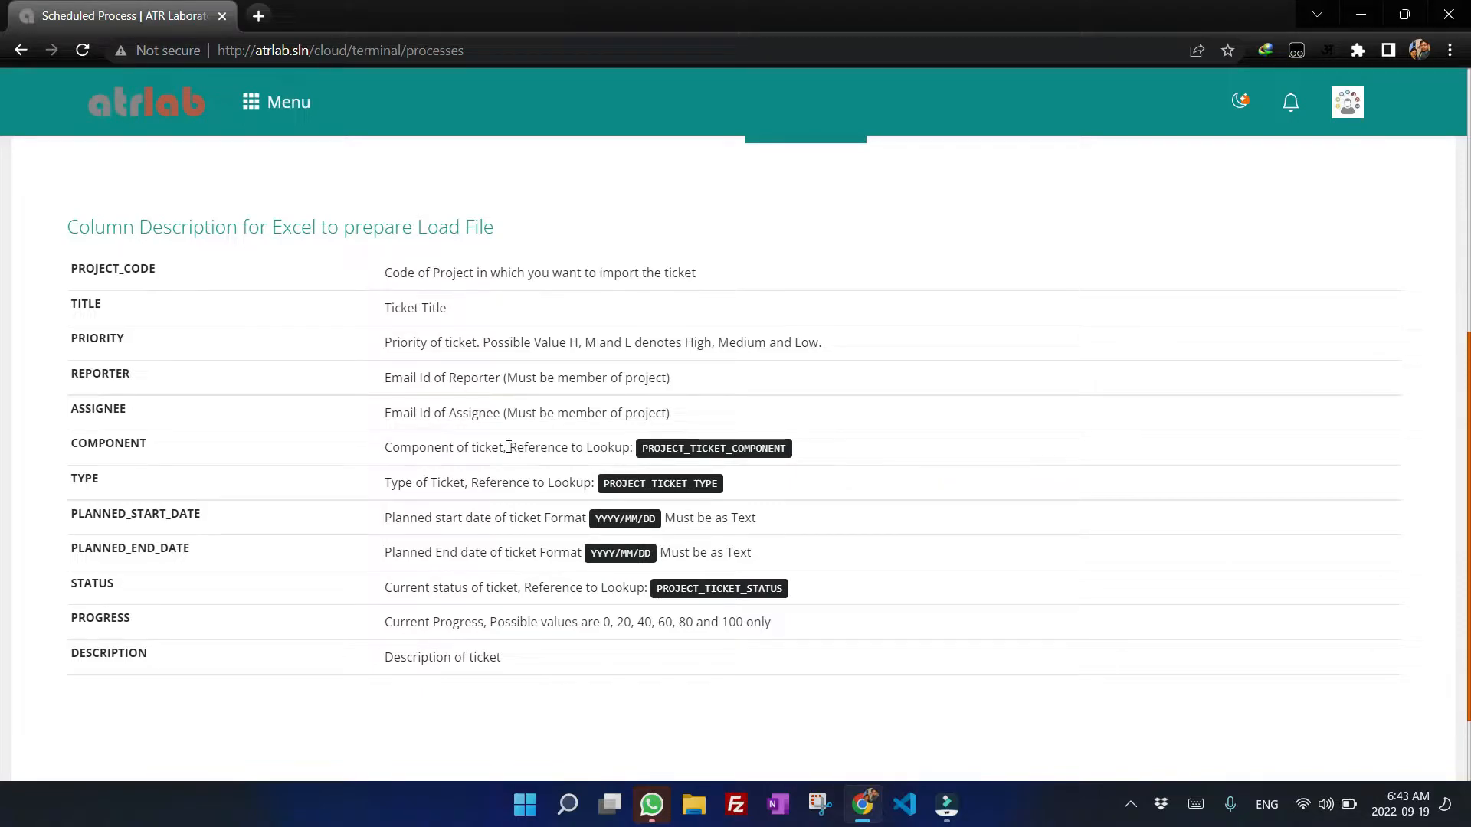
left_click_drag(509, 447, 818, 447)
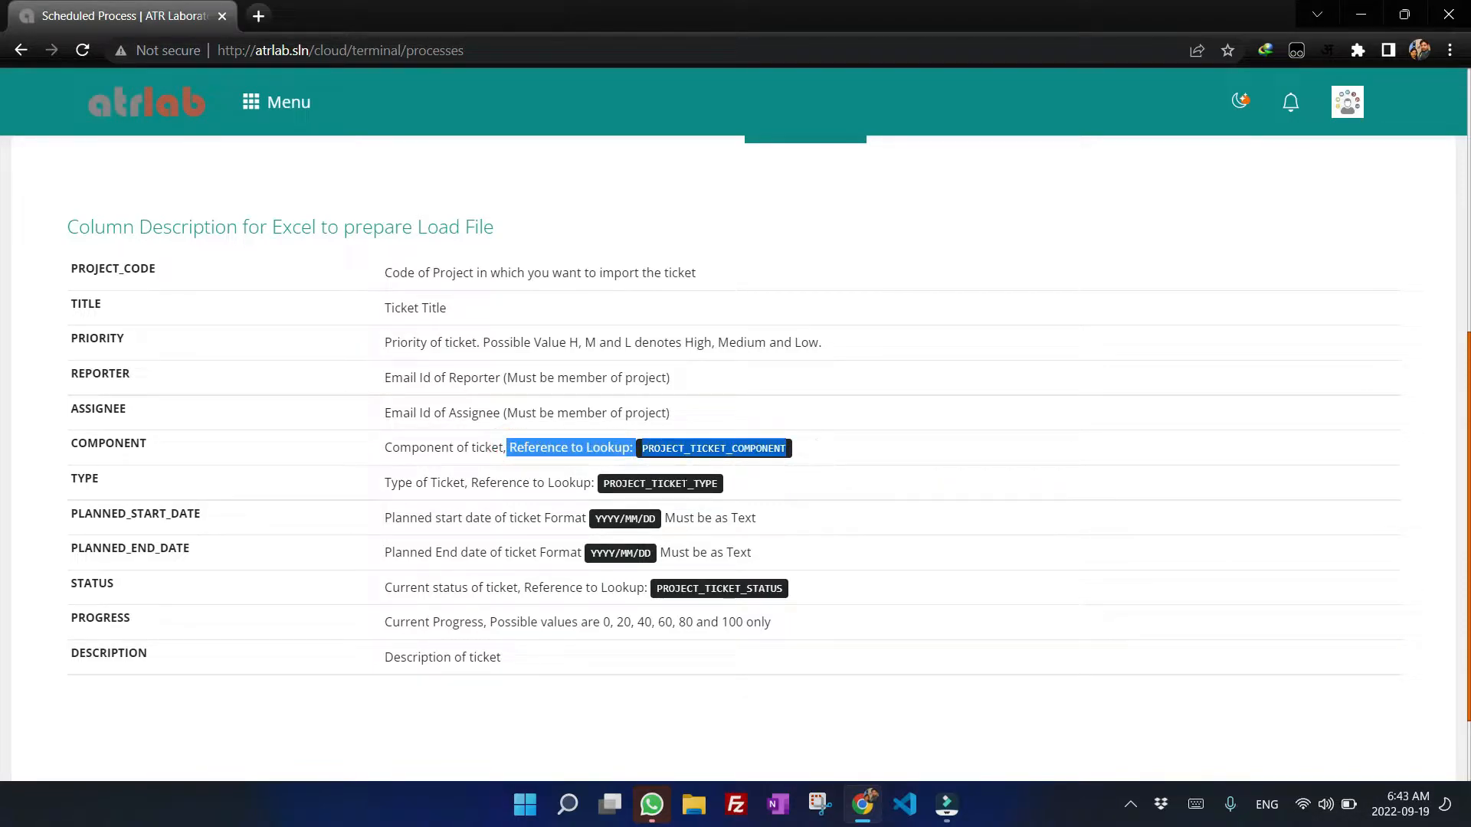
left_click(754, 451)
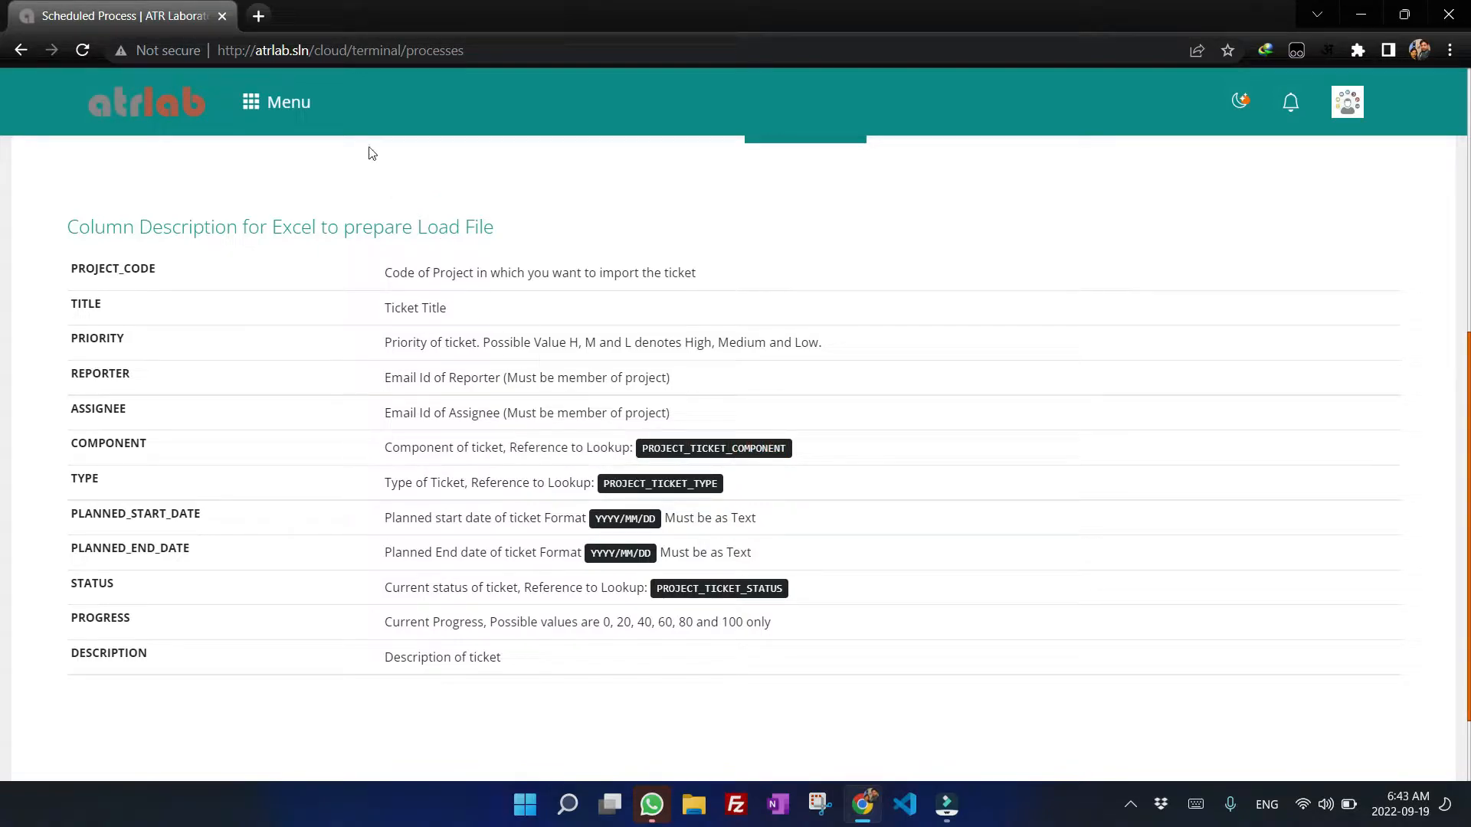
Open Data Lookups in a new tab and filter the lookups by project.
left_click(288, 111)
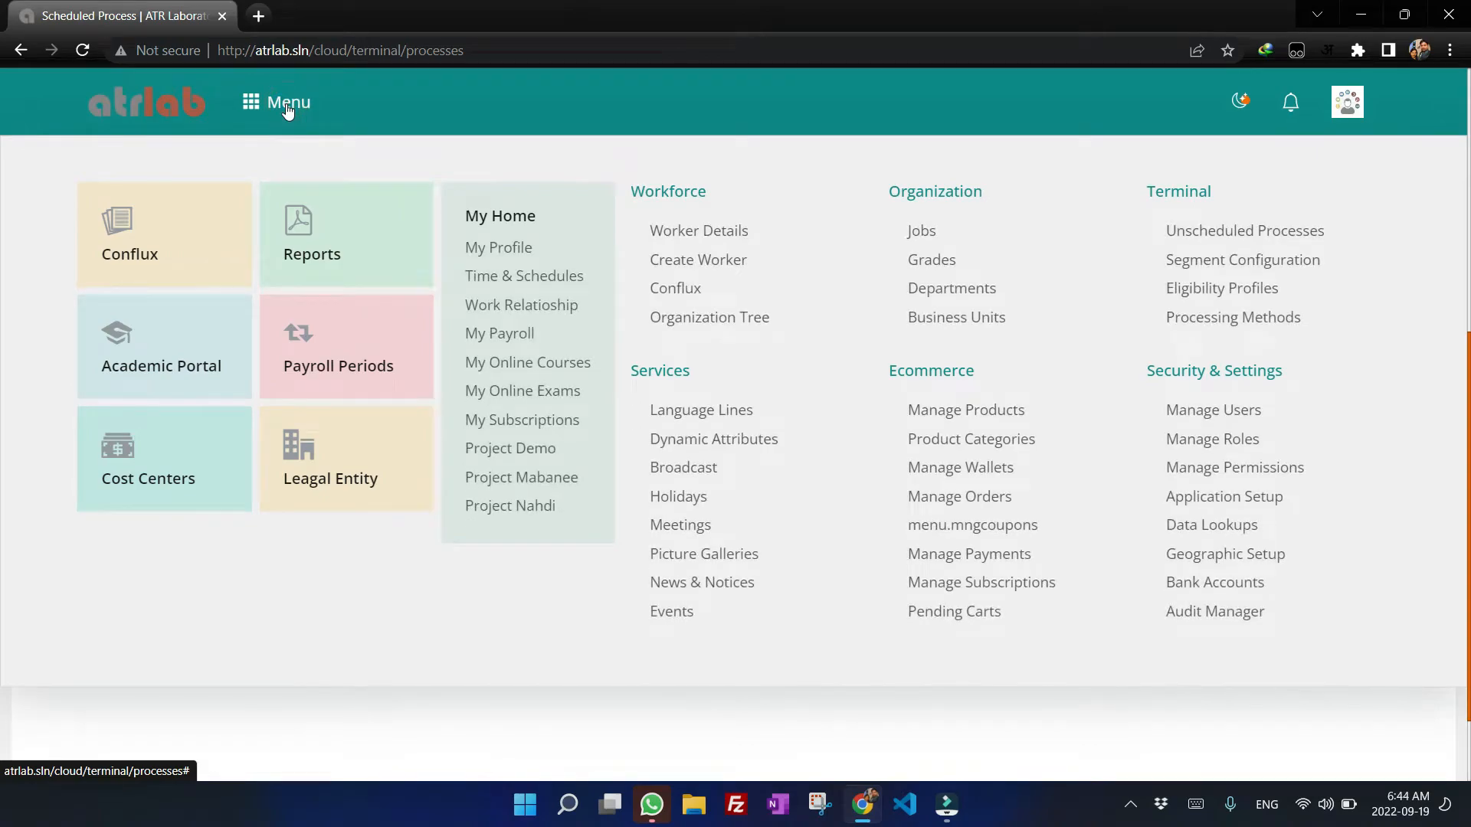
middle_click(1207, 529)
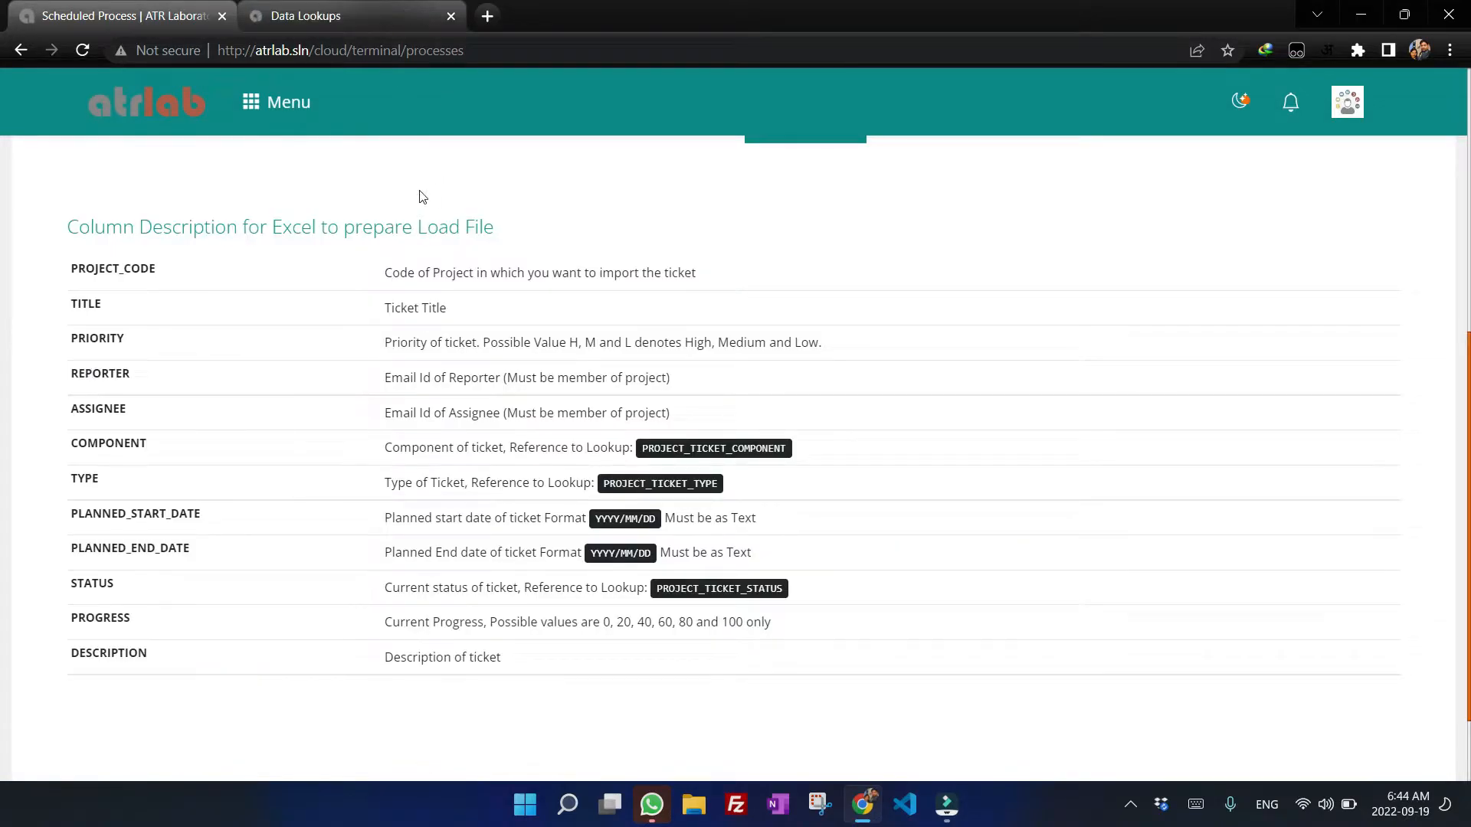
left_click_drag(642, 449, 793, 454)
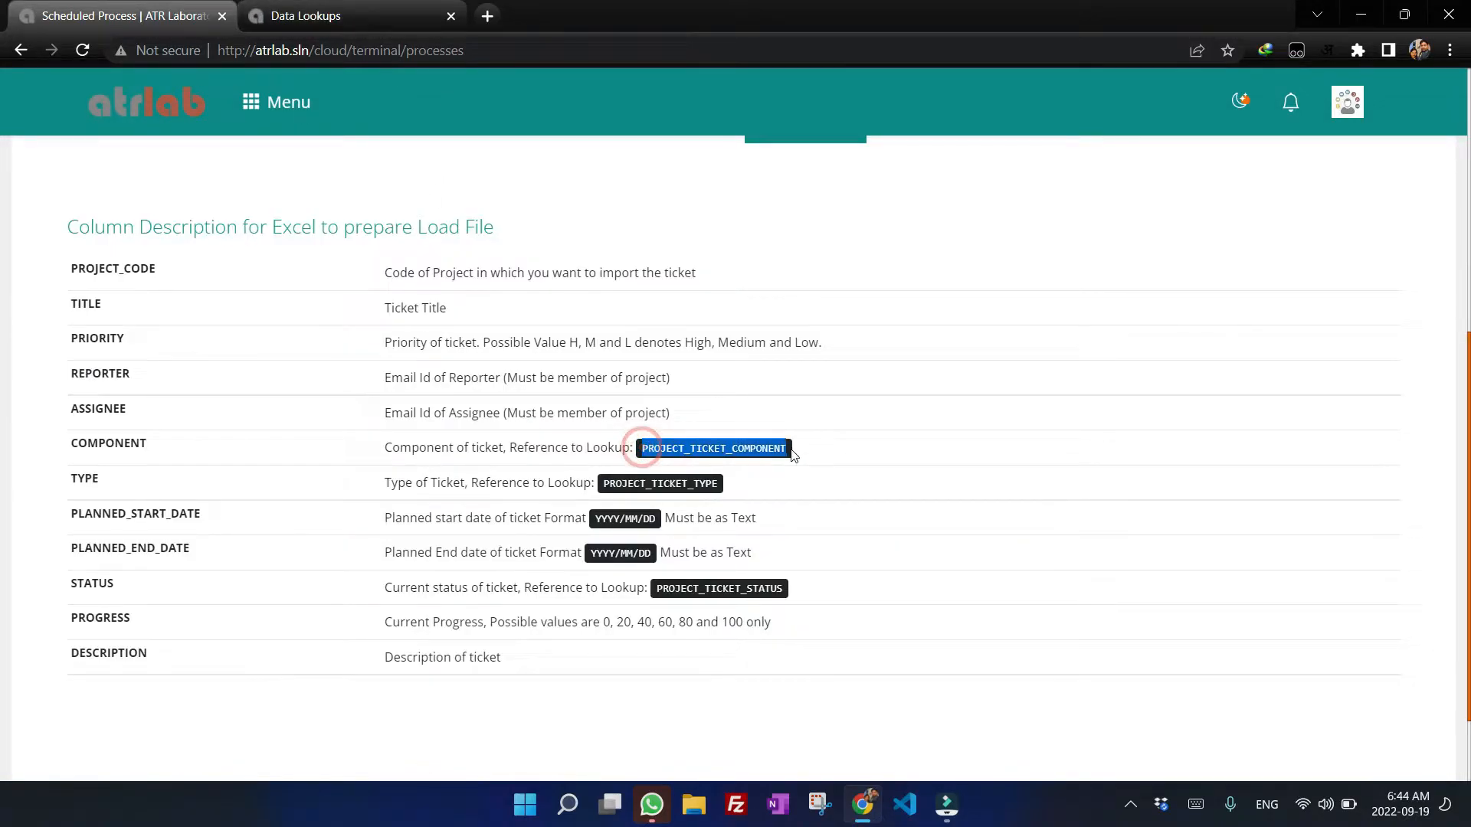
left_click(375, 8)
left_click(226, 393)
type("project")
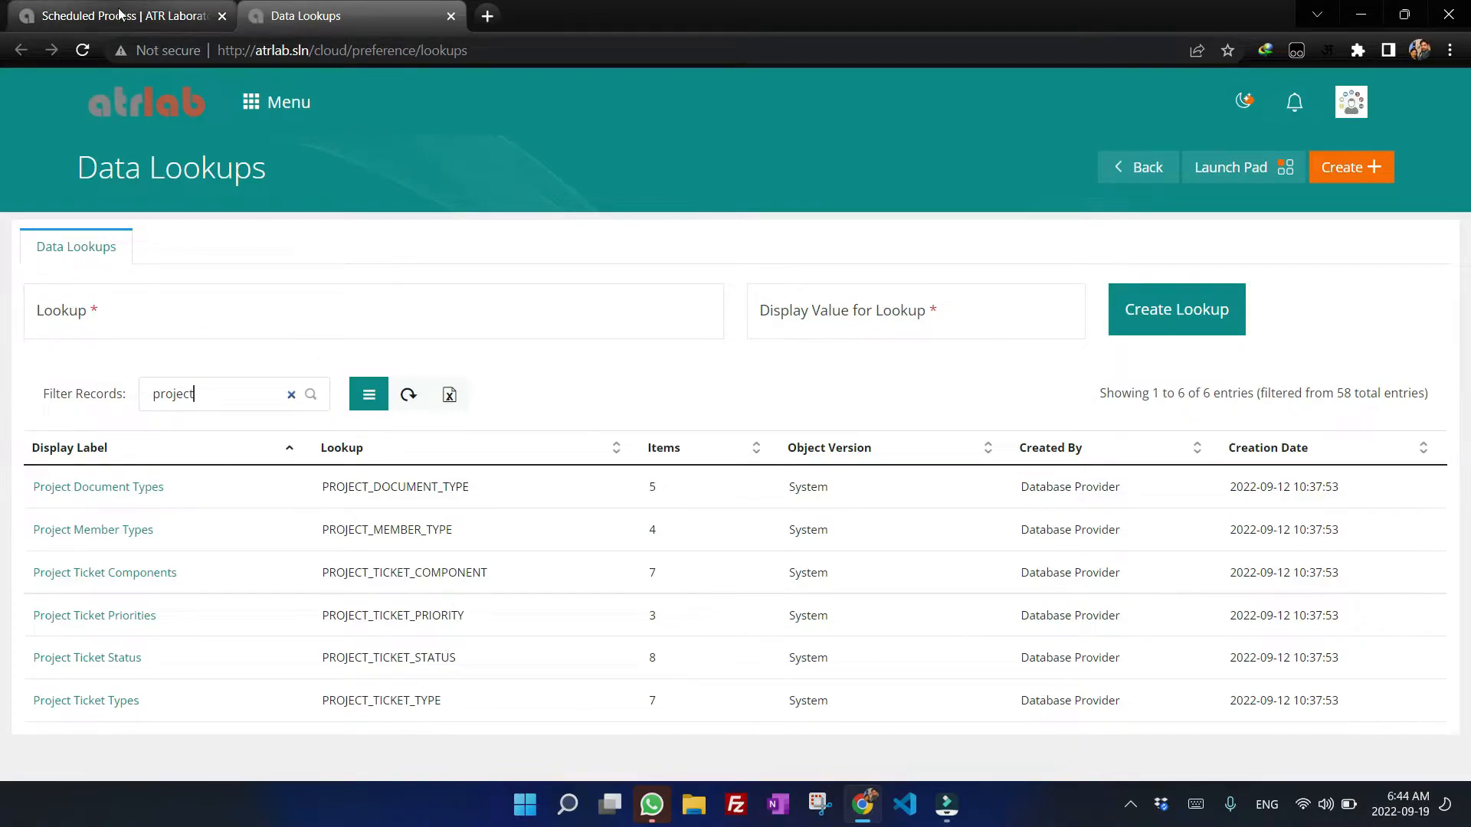
Check the lookup names referenced by the component, type and status columns.
left_click(117, 17)
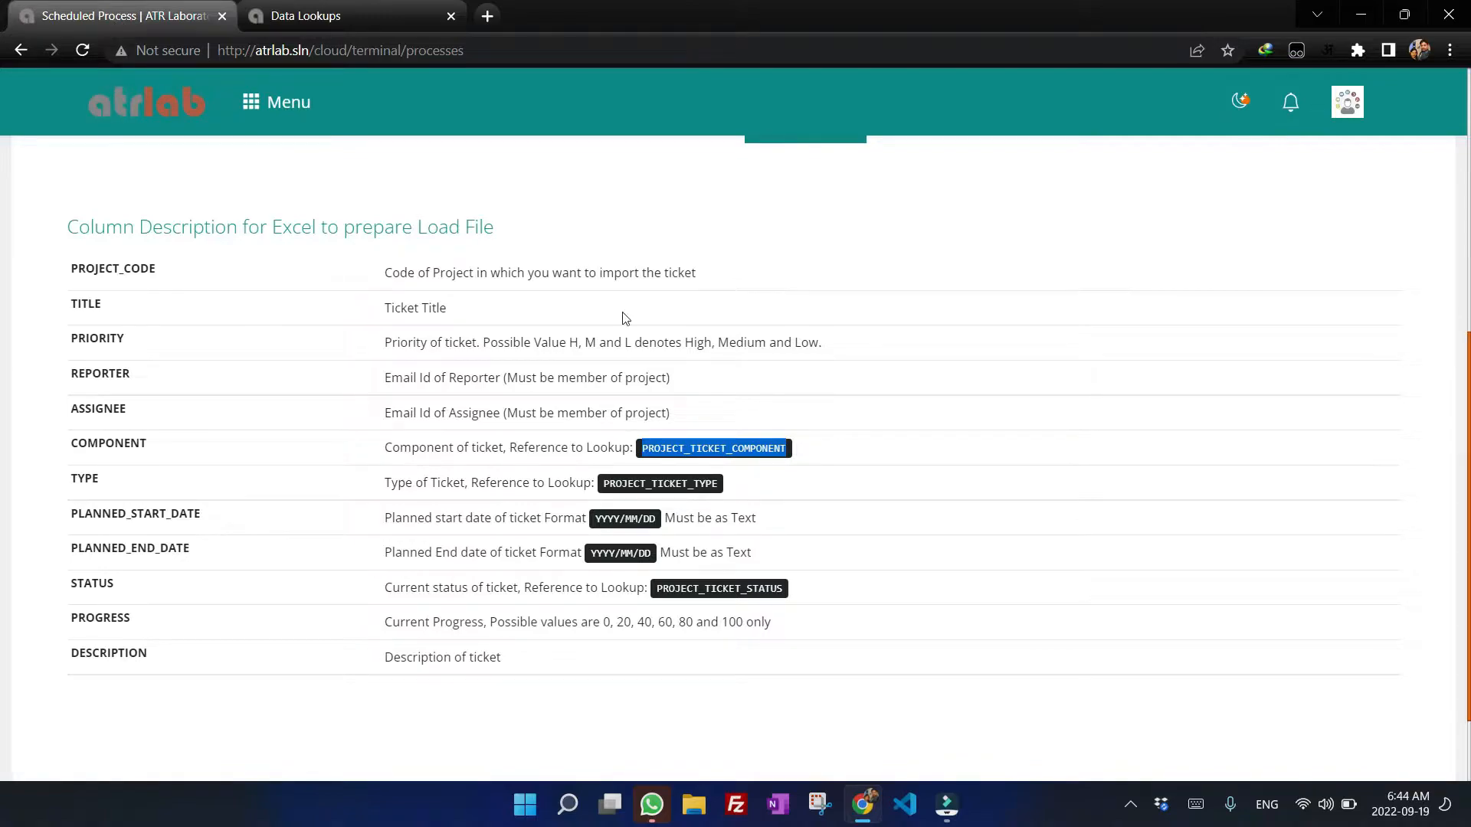
left_click(816, 461)
left_click_drag(733, 448, 688, 482)
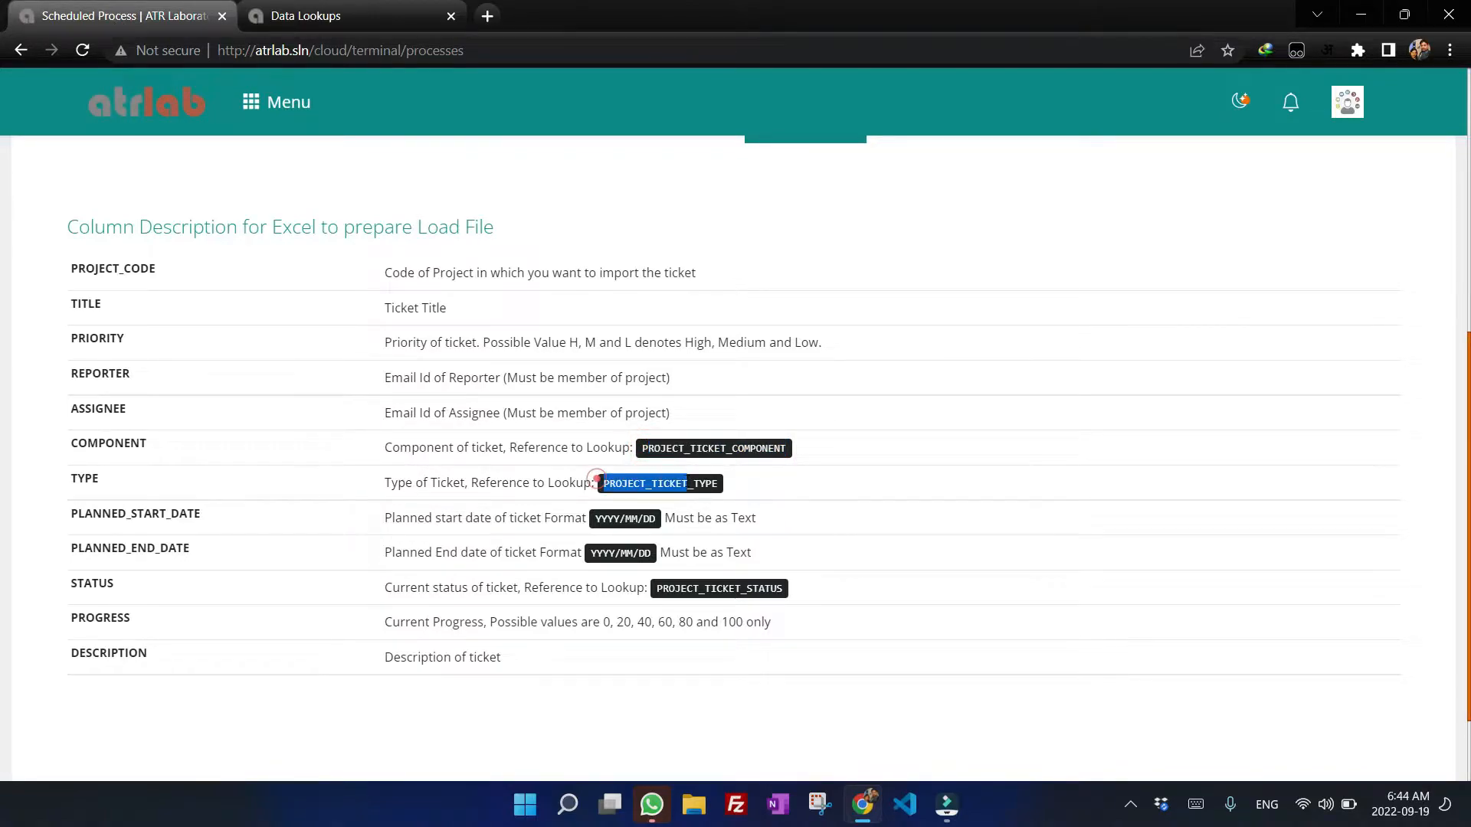
left_click_drag(658, 586, 773, 588)
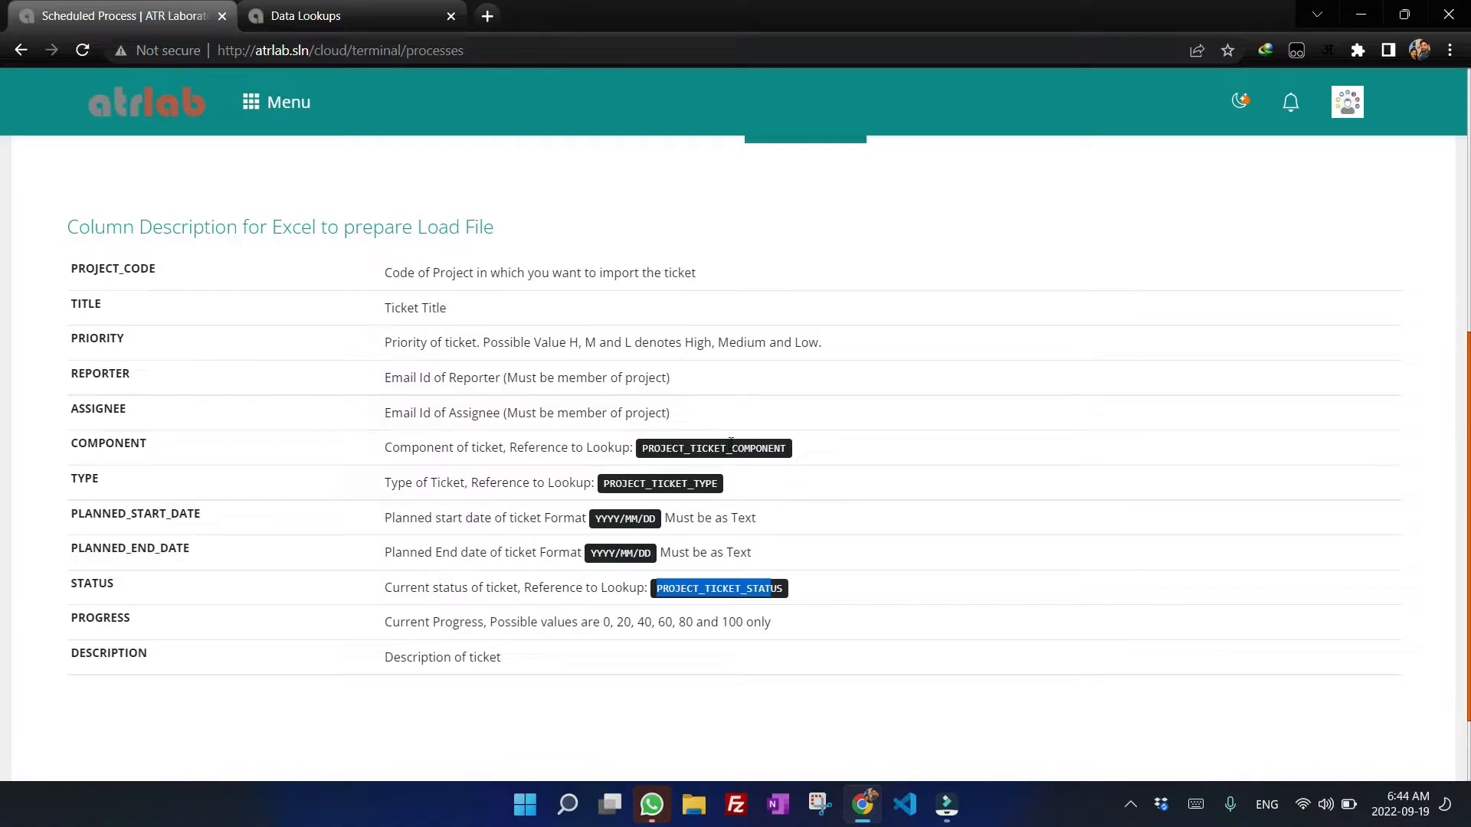
Open the Project Ticket Components lookup to view its items.
left_click(326, 7)
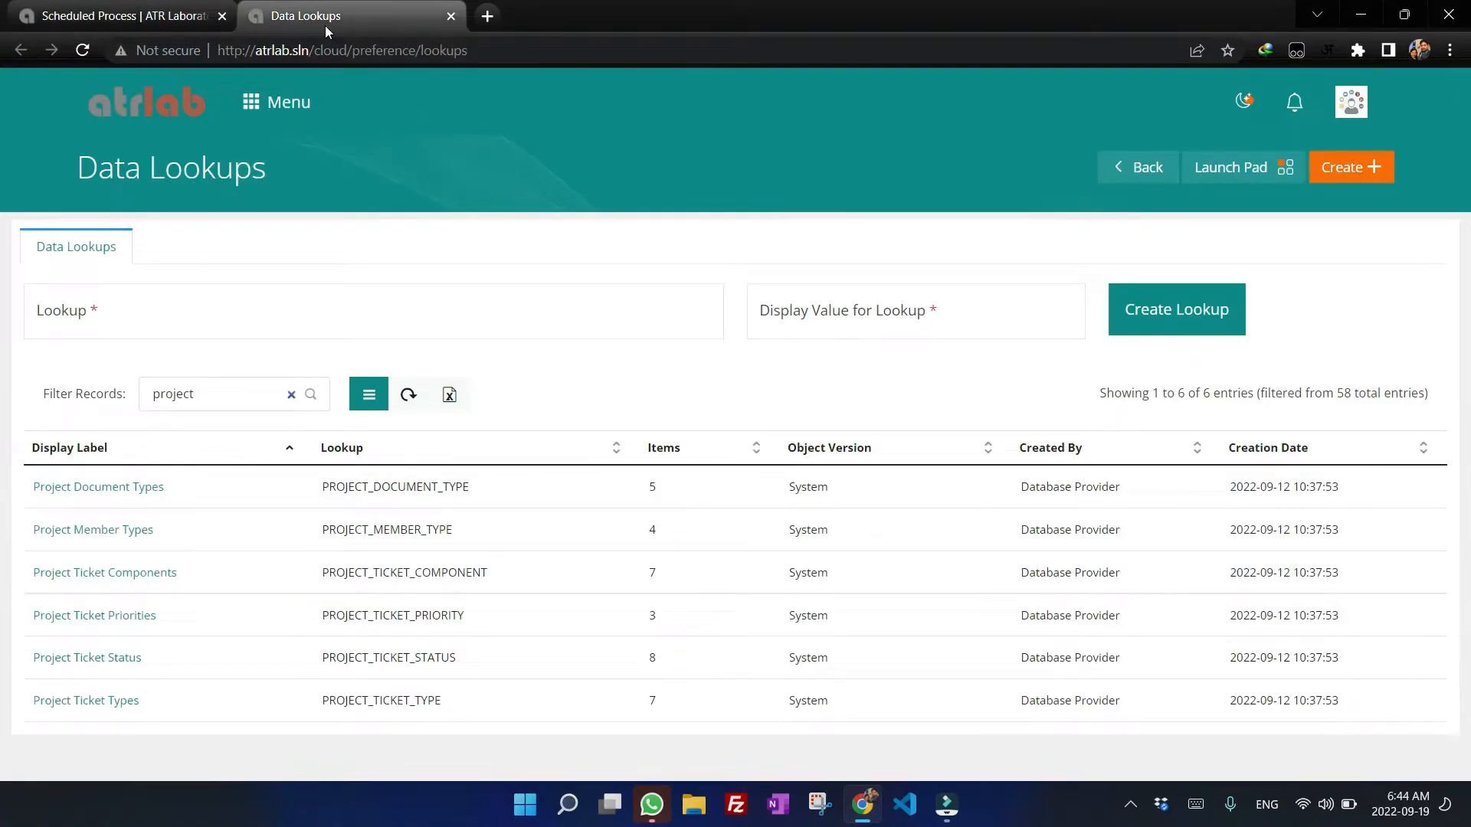
left_click(239, 491)
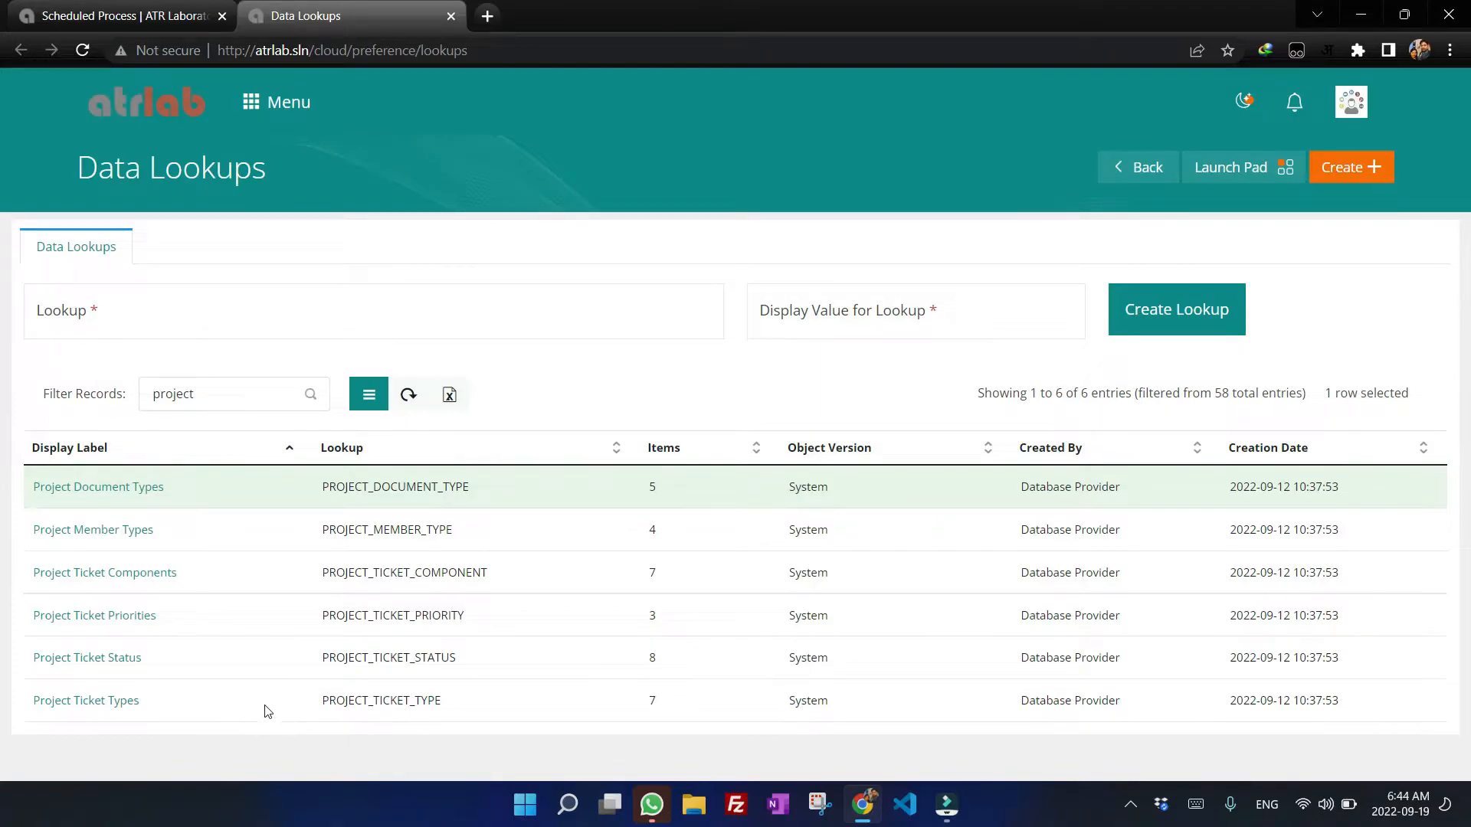
left_click(138, 575)
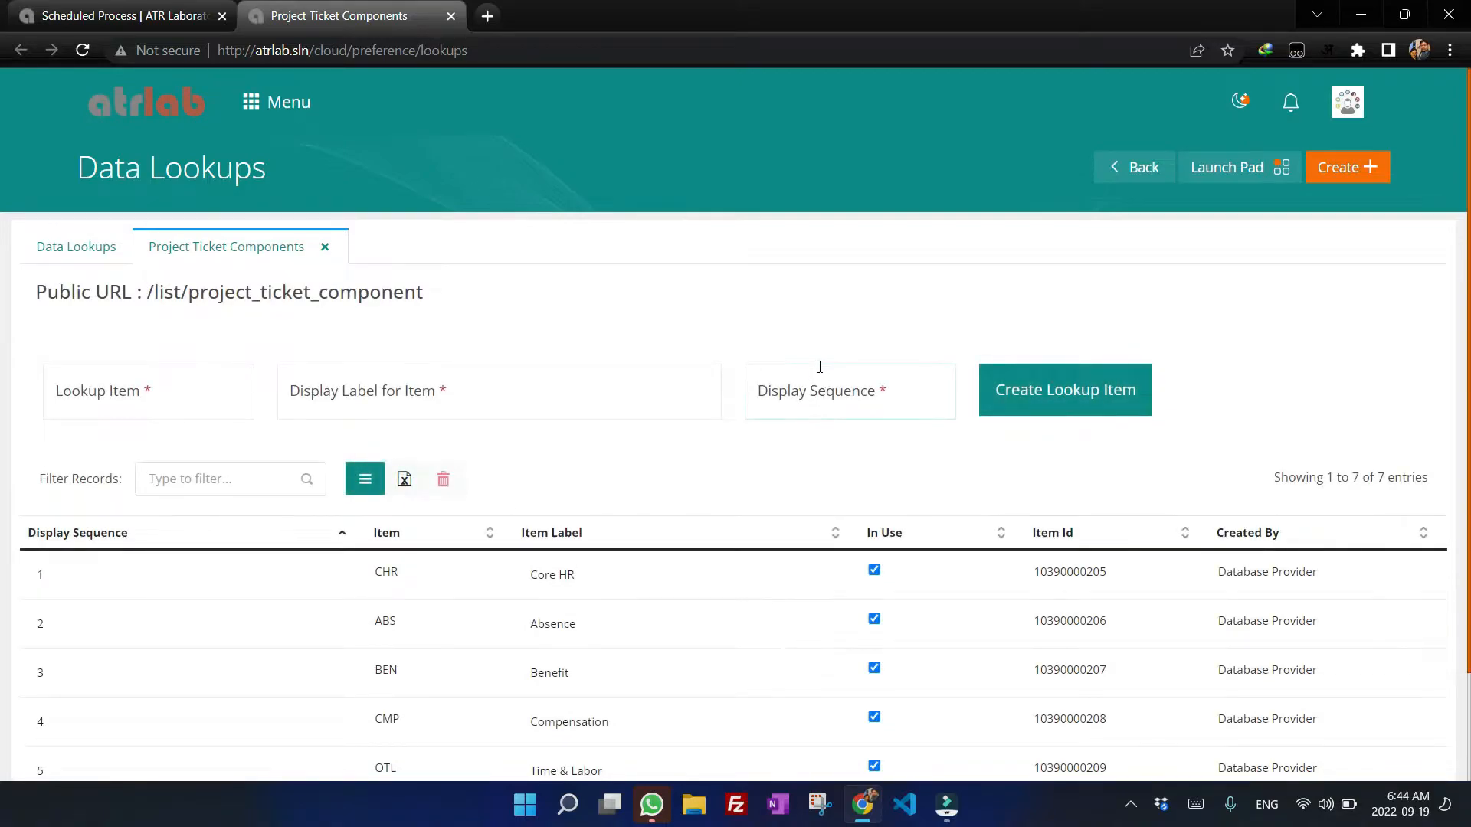
Review the component lookup items, then compare with the TYPE column's lookup reference in the column descriptions.
scroll(819, 444, "down", 2)
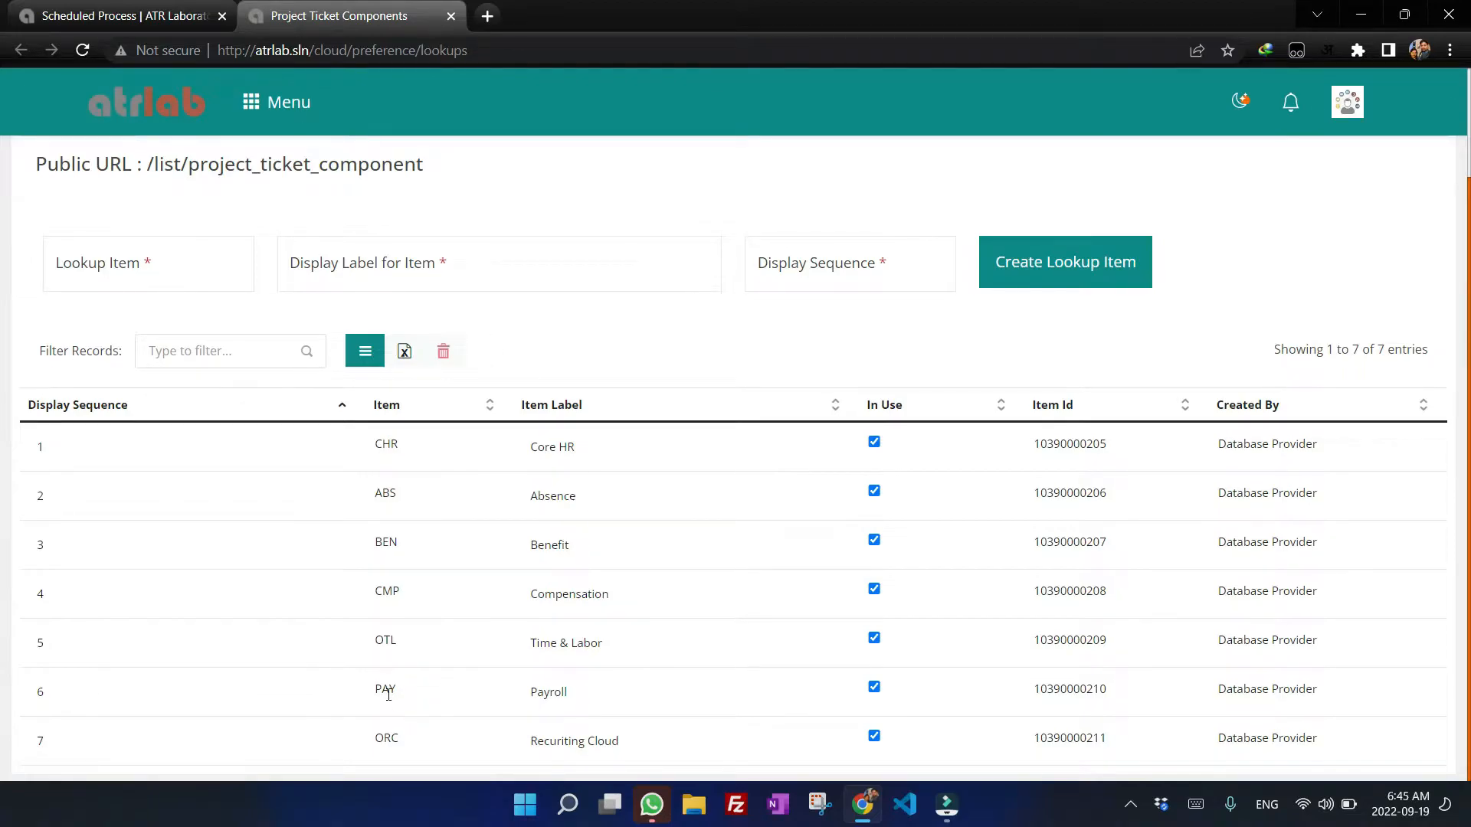
key("ctrl+shift+Tab")
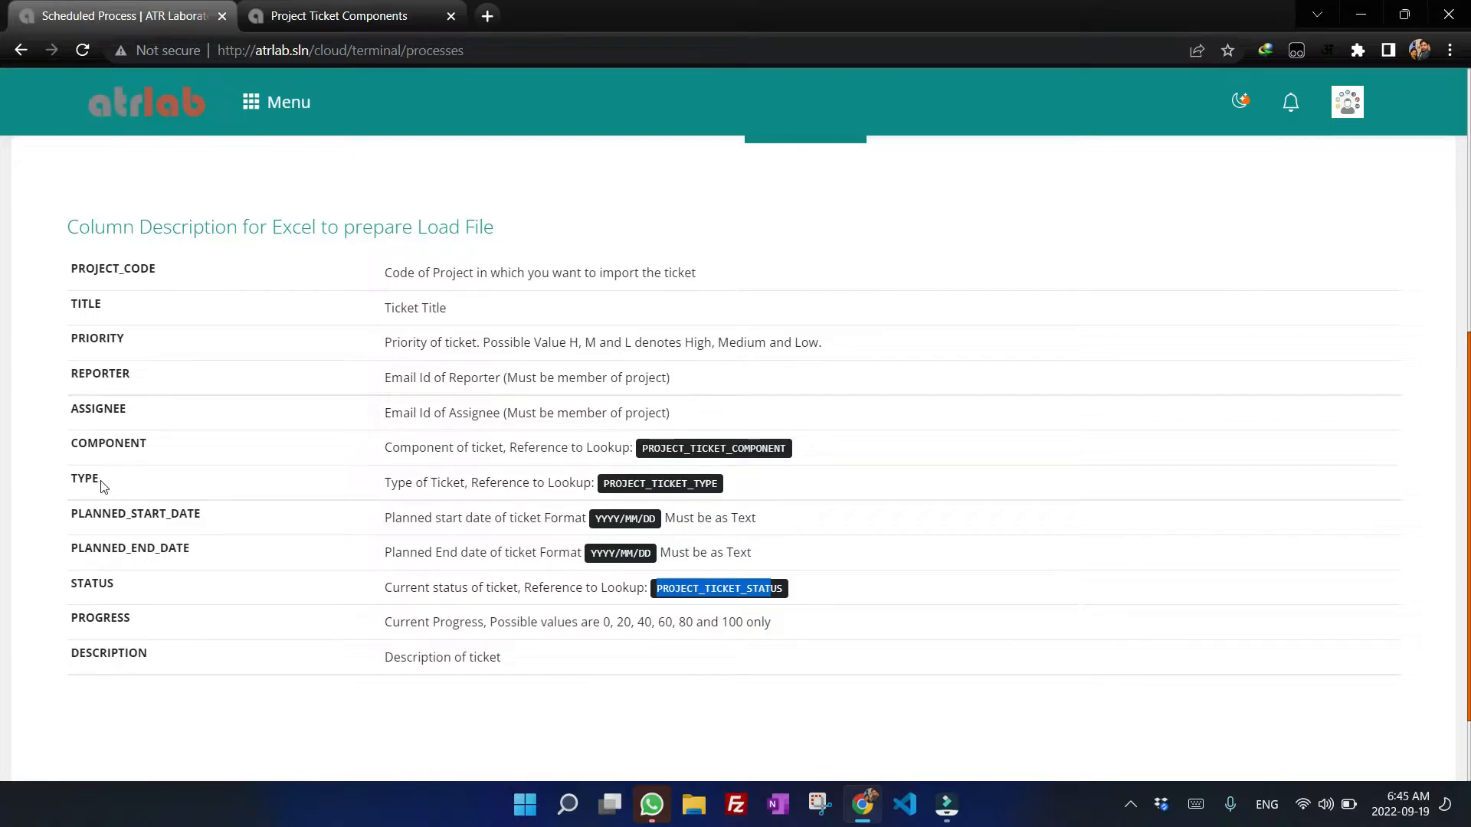
left_click(474, 482)
left_click_drag(474, 483, 592, 483)
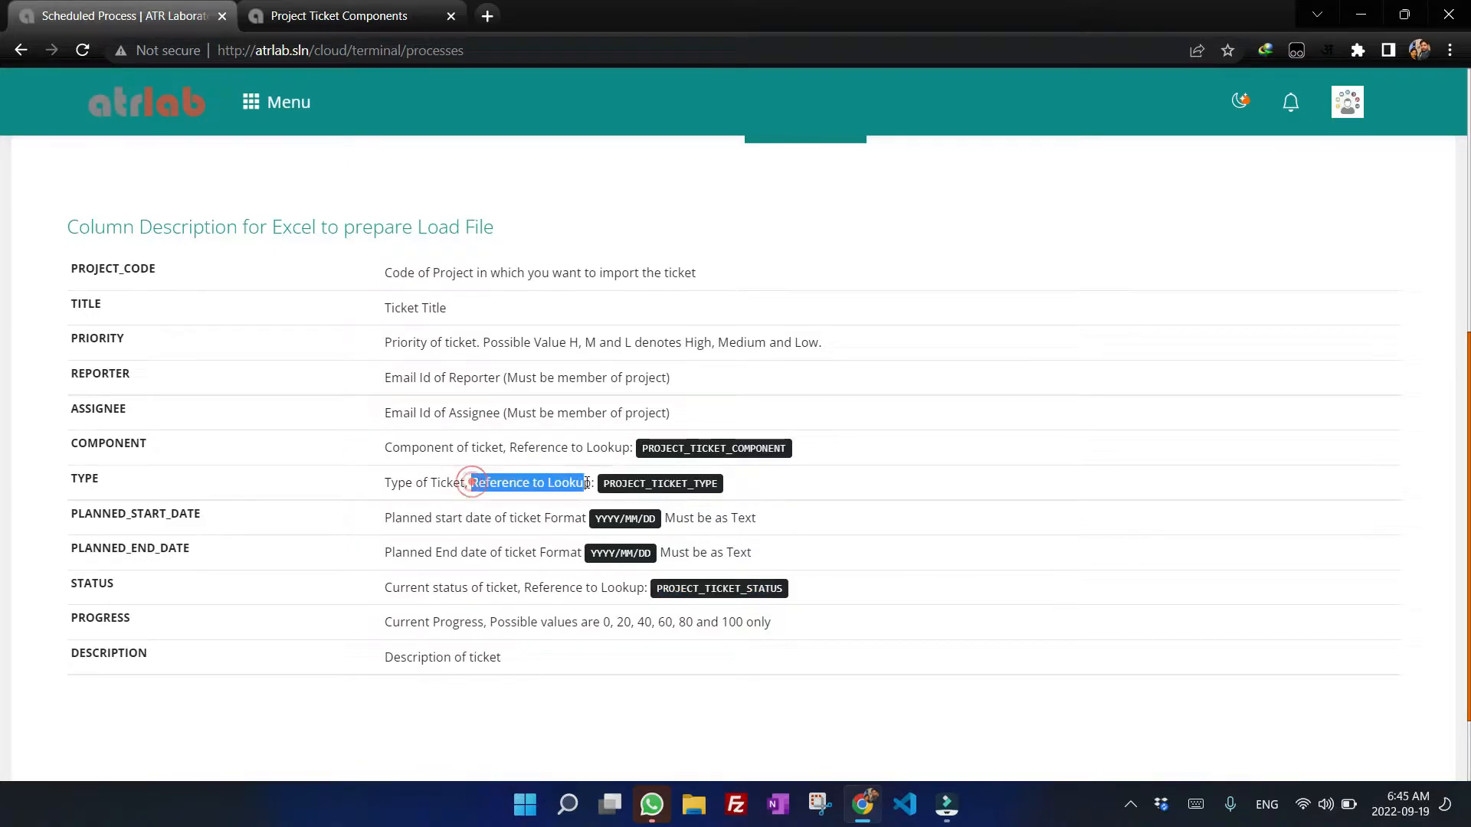
Open the Project Ticket Types lookup from Data Lookups and review its items.
left_click(337, 6)
scroll(378, 272, "up", 2)
left_click(84, 247)
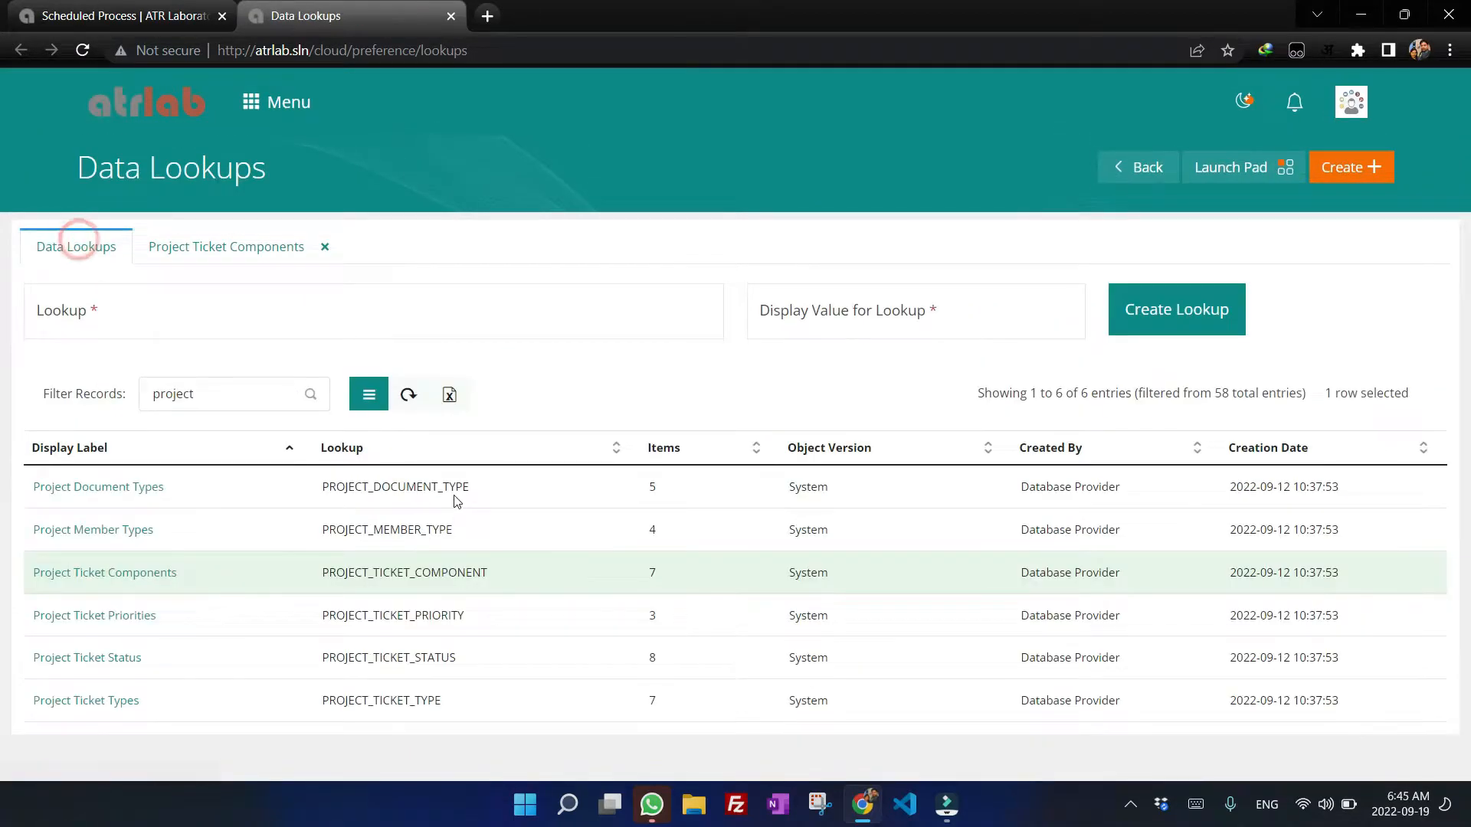
left_click(112, 703)
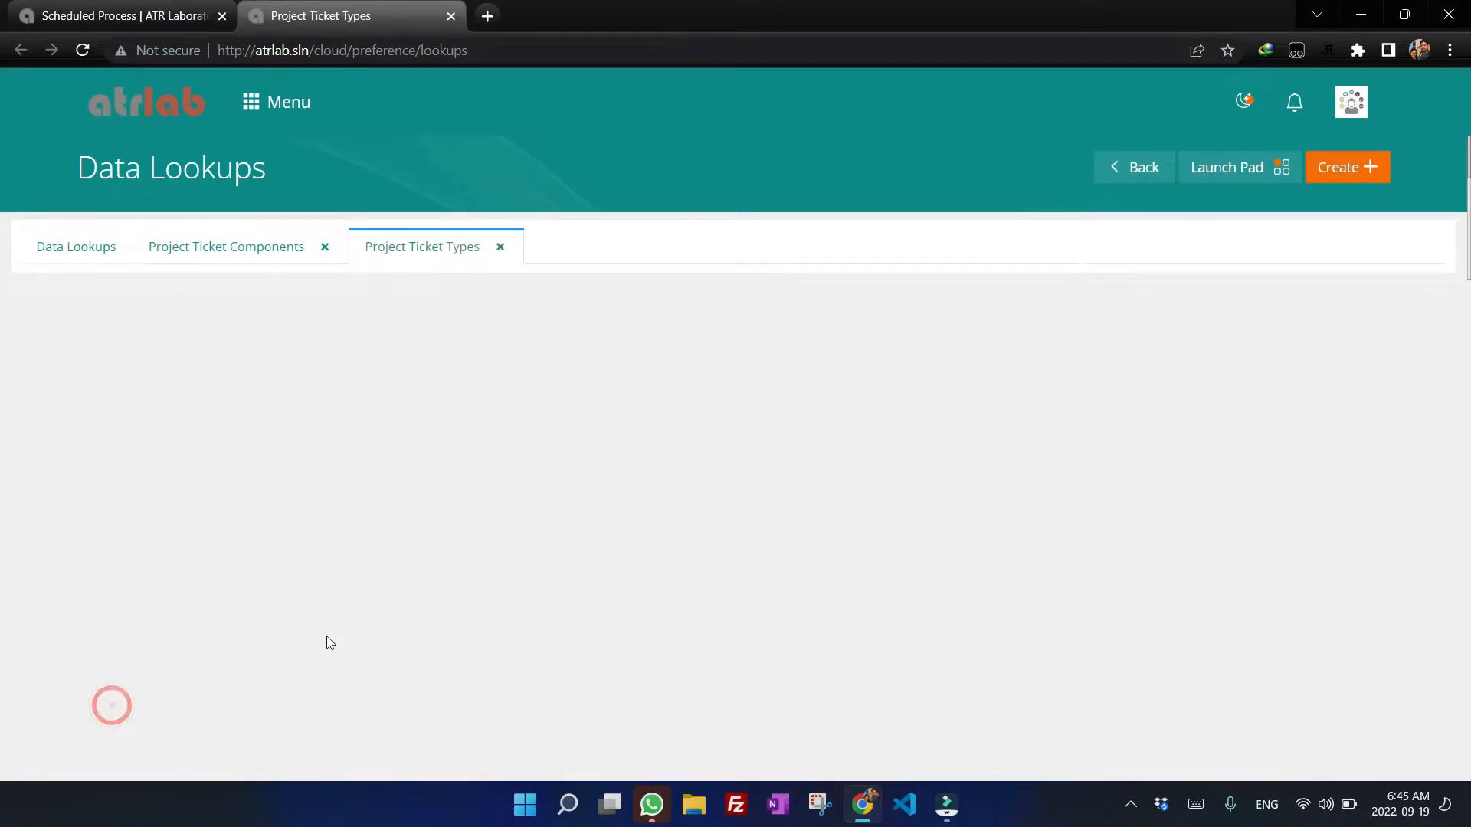
scroll(641, 363, "down", 2)
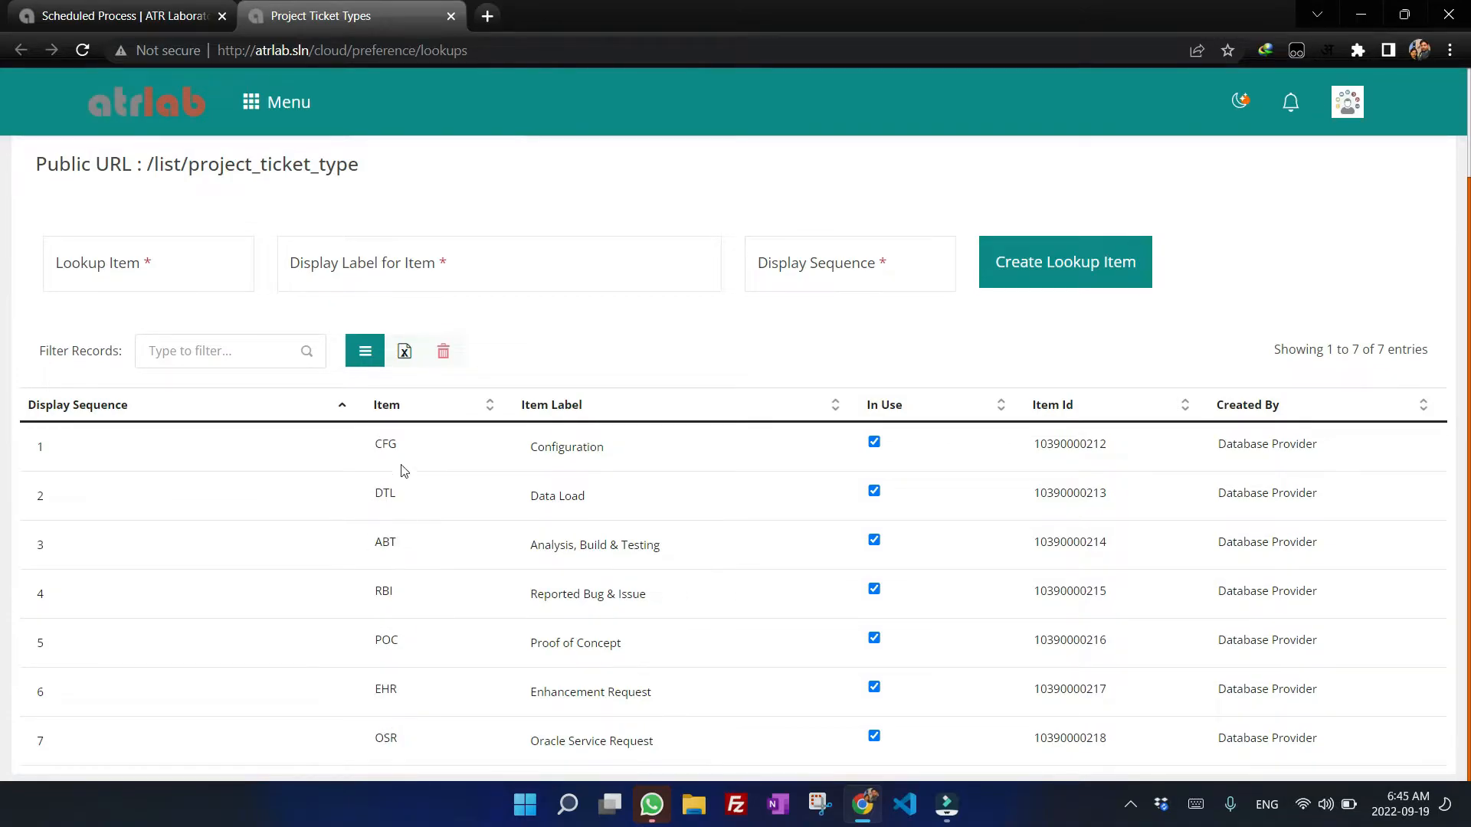
Open the Project Ticket Status lookup from Data Lookups and examine its item codes such as NS.
key("ctrl+Tab")
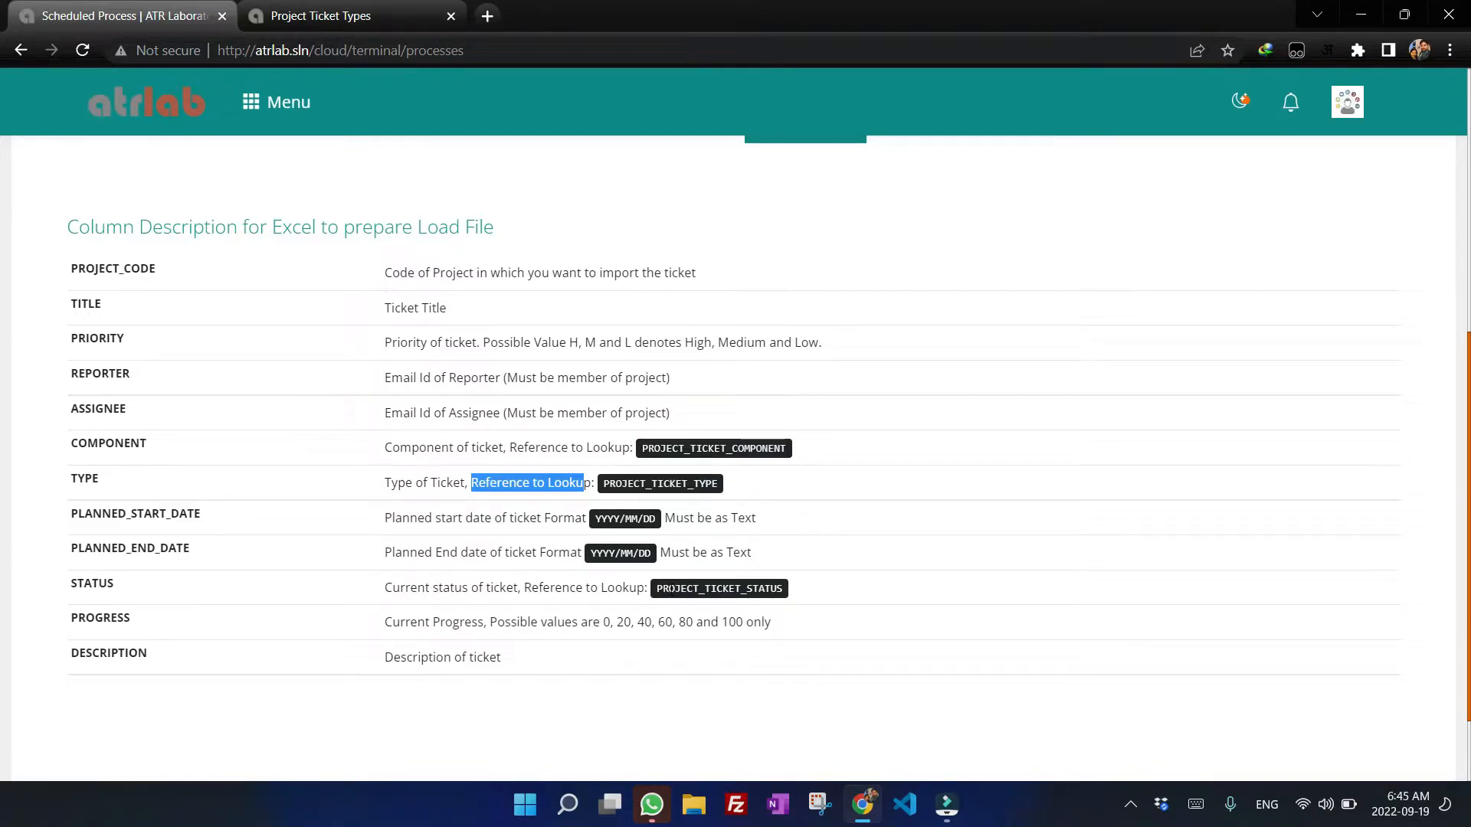
left_click(391, 16)
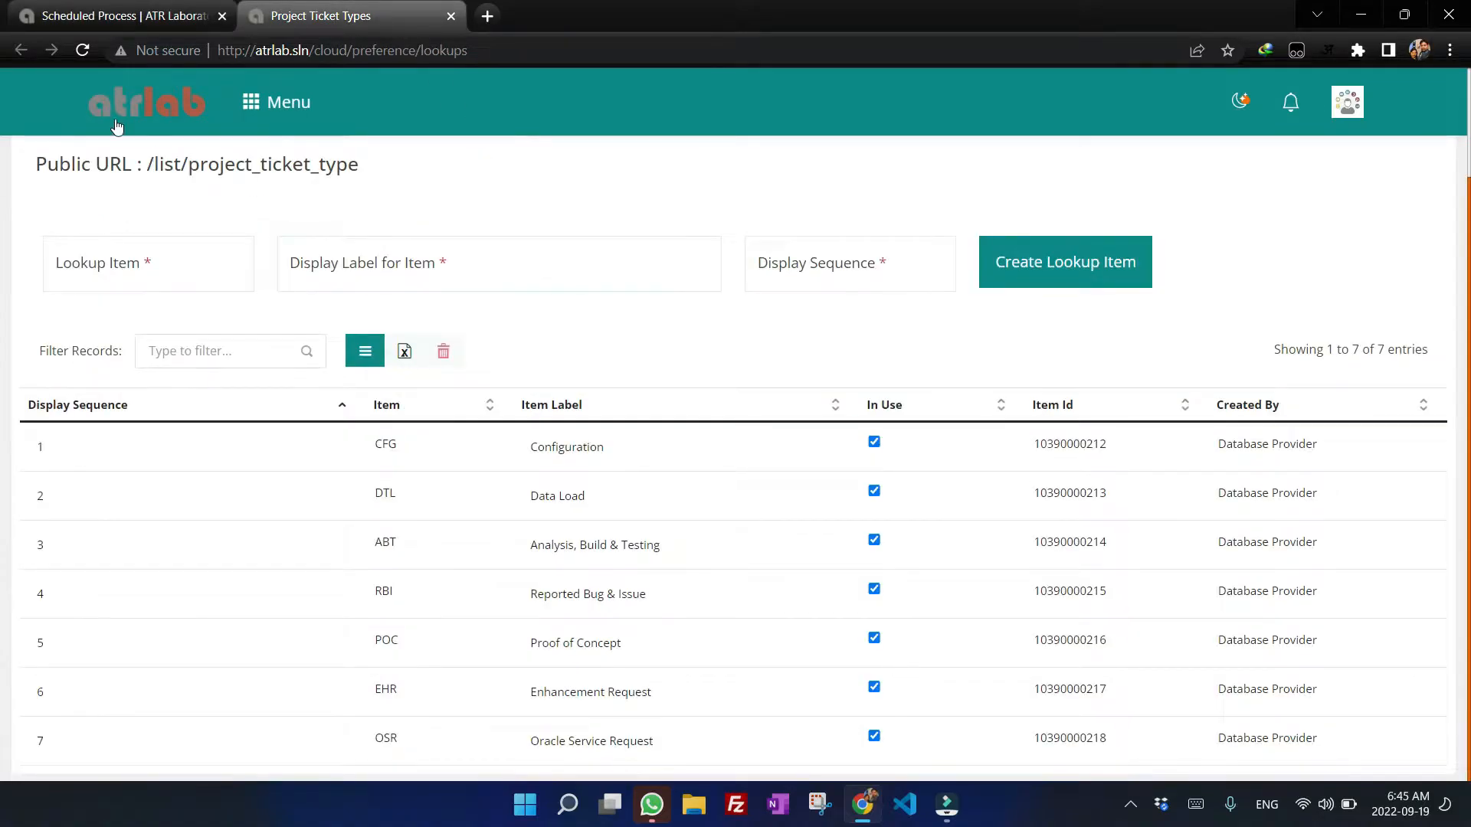
scroll(79, 234, "up", 2)
left_click(79, 255)
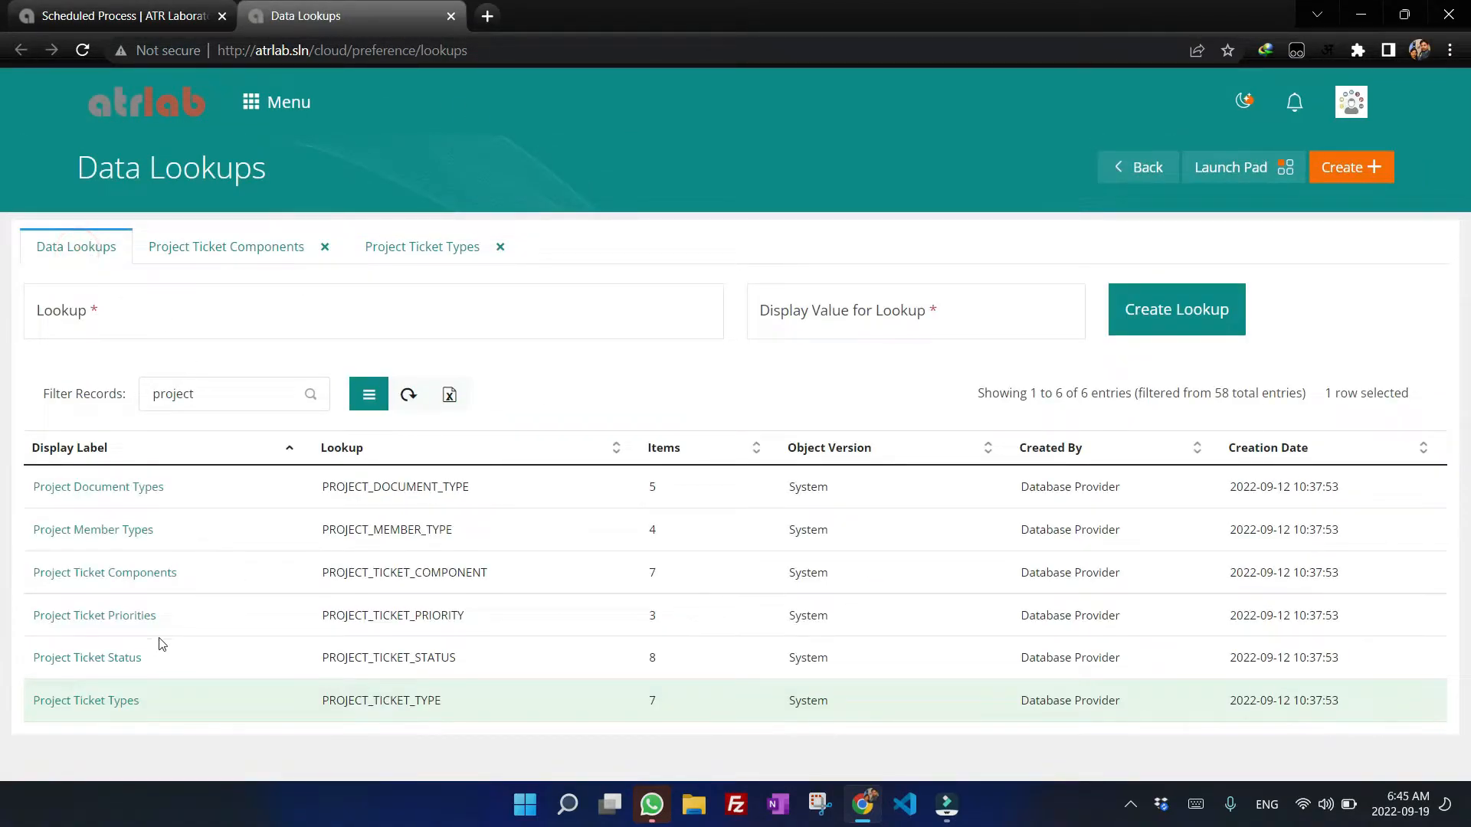
left_click(104, 658)
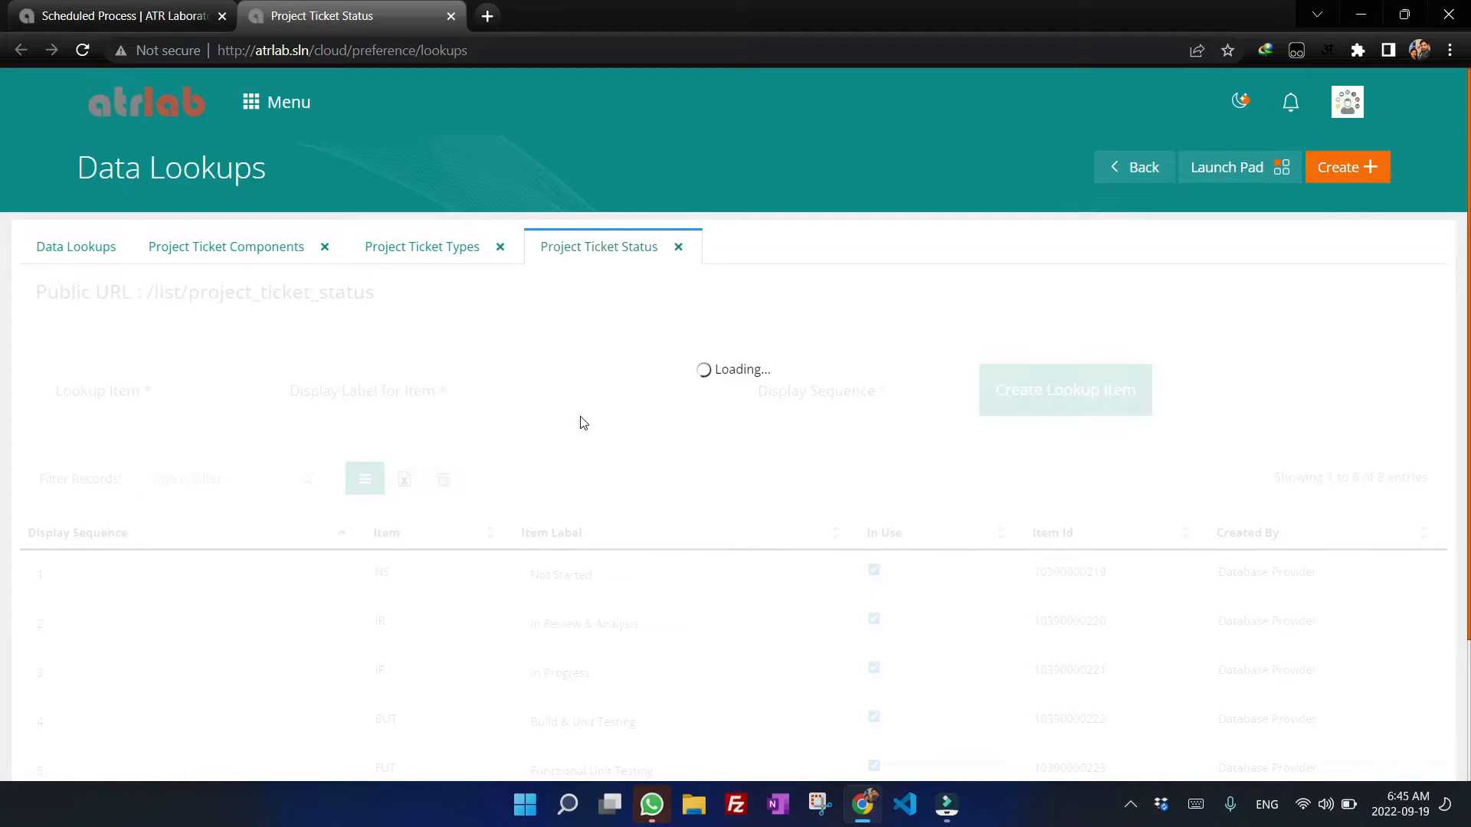
scroll(657, 334, "down", 2)
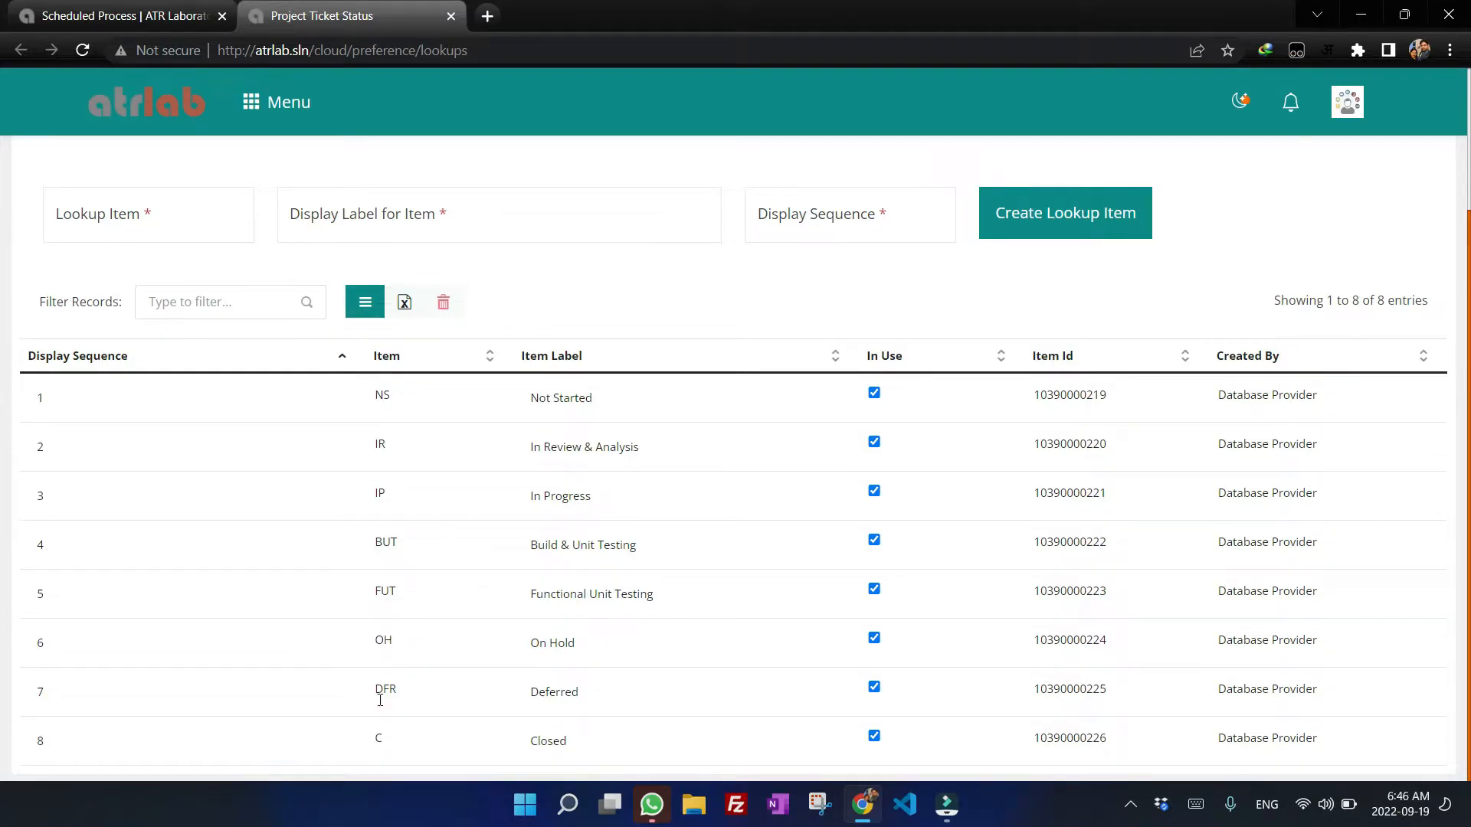
double_click(378, 396)
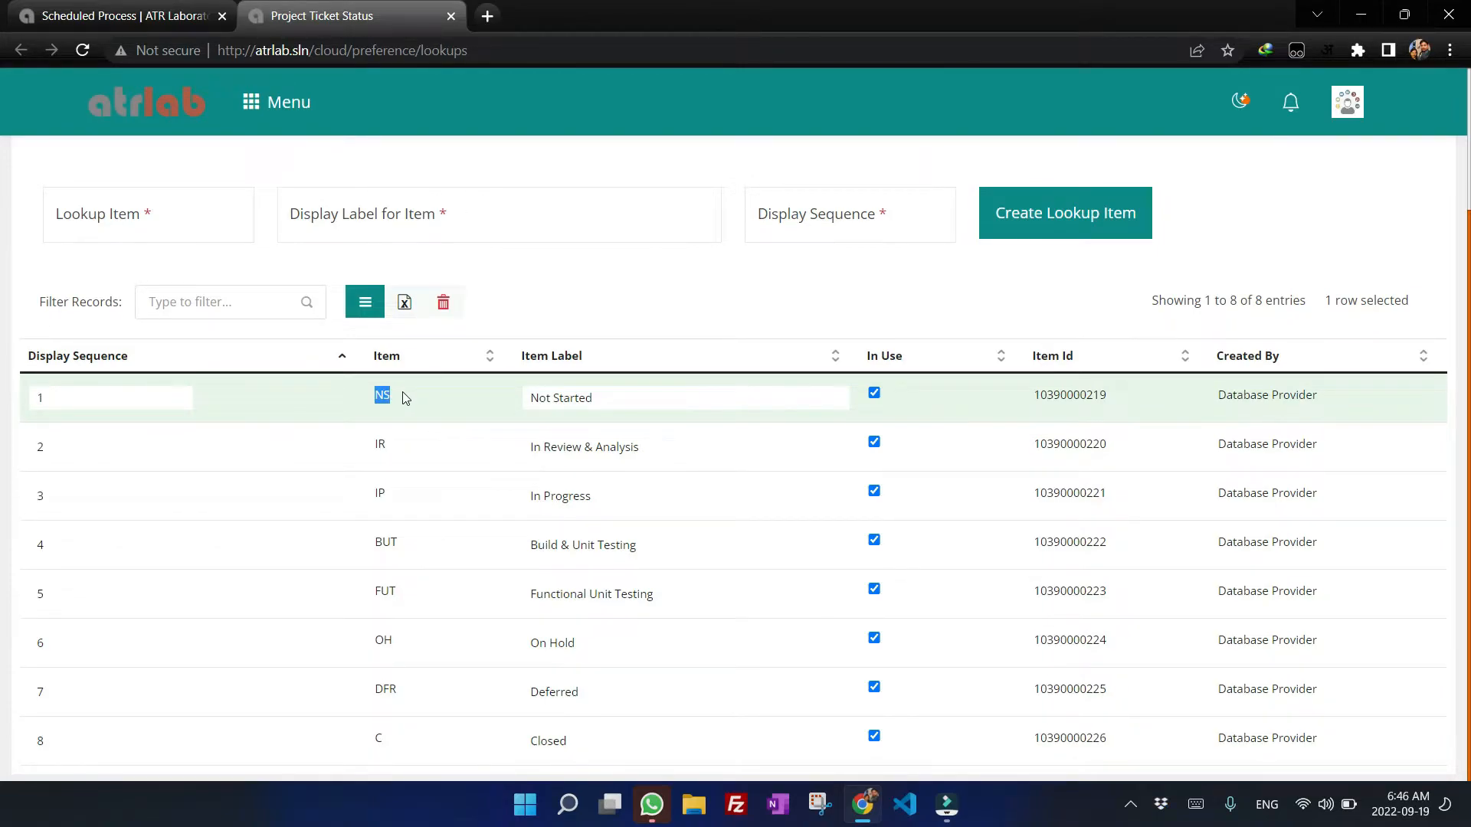
key("Escape")
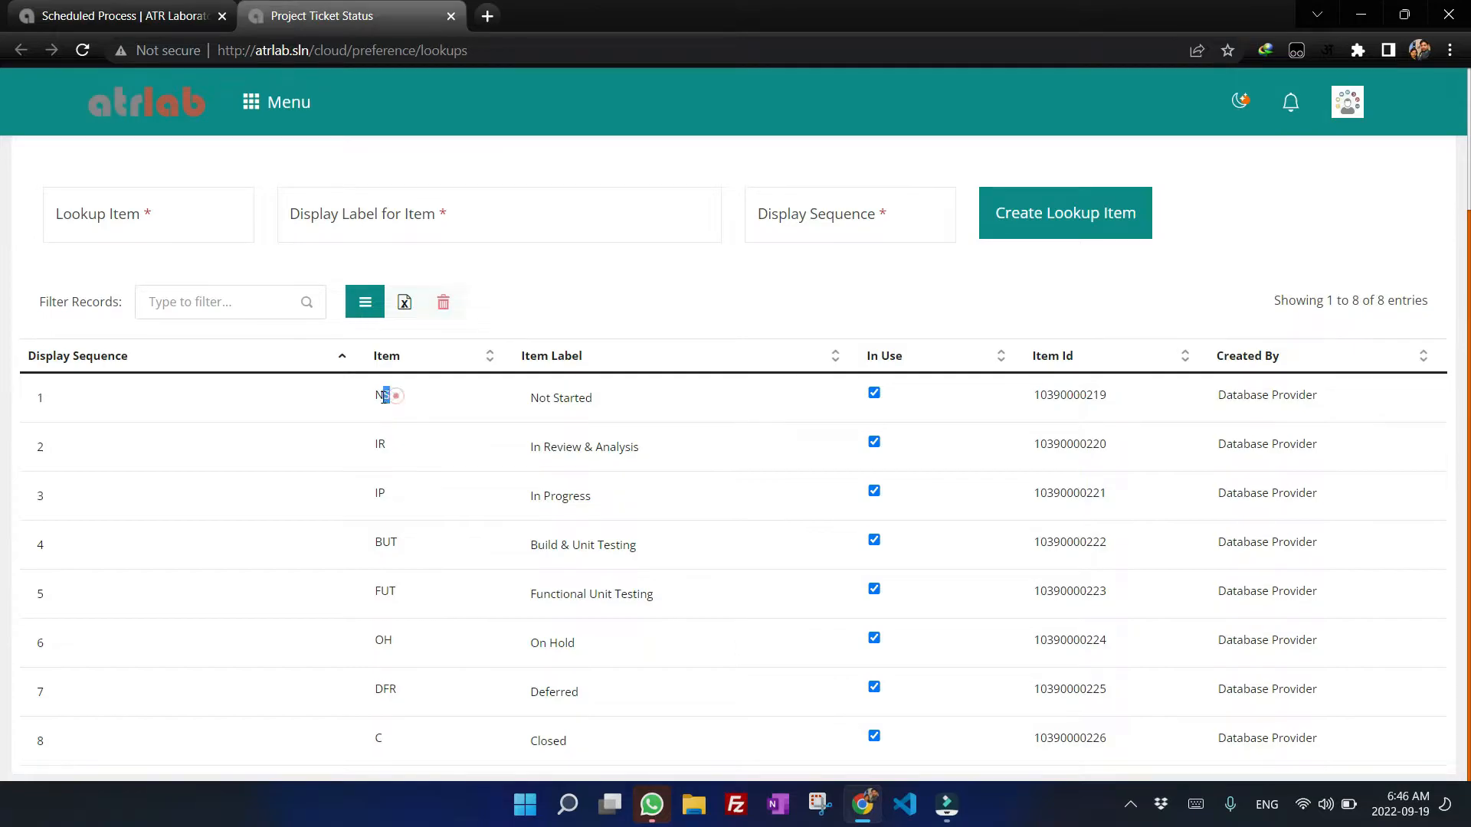
left_click(375, 402)
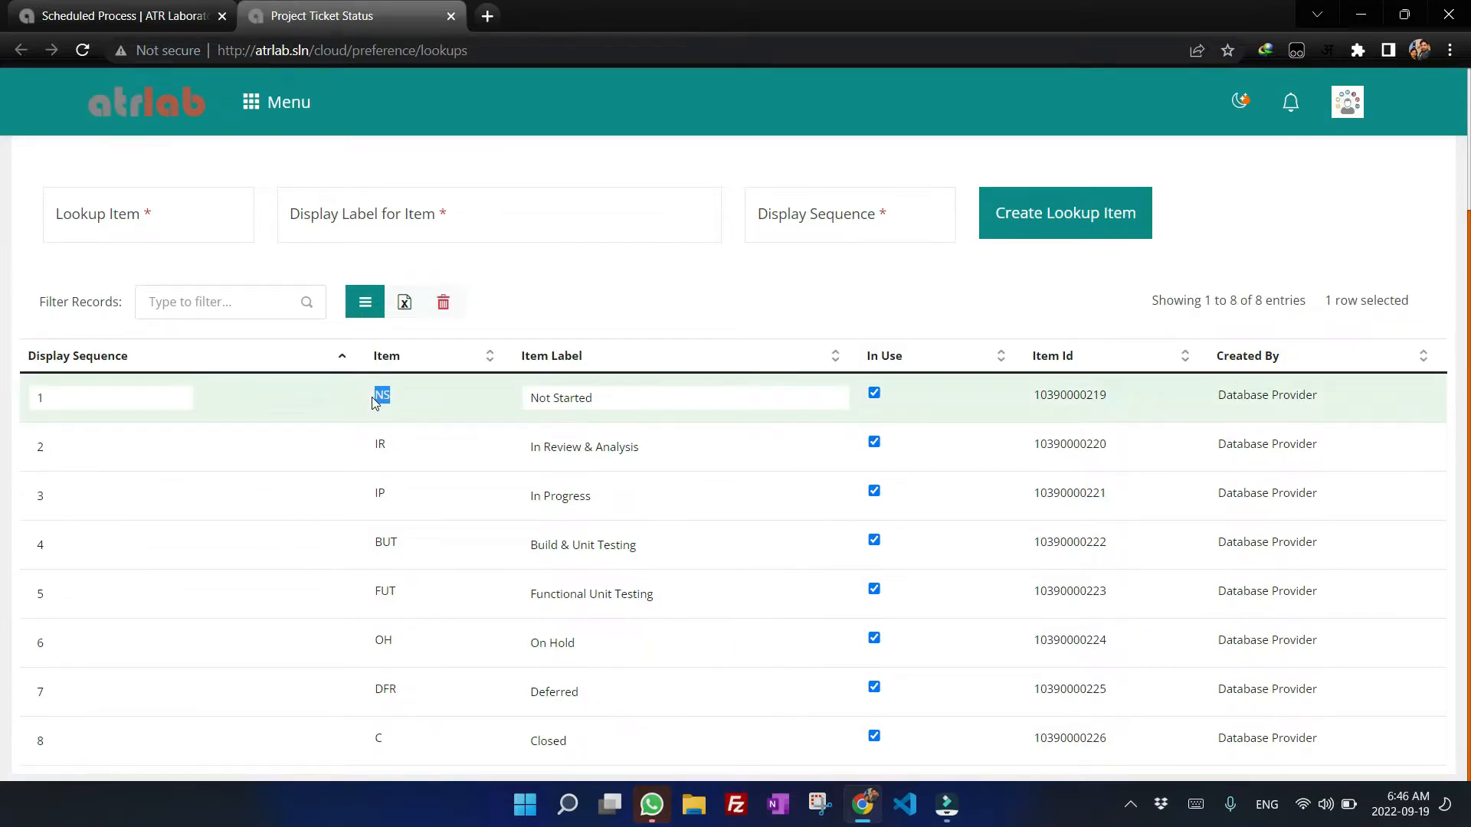
Review the planned date format and progress value requirements in the column descriptions.
left_click(95, 8)
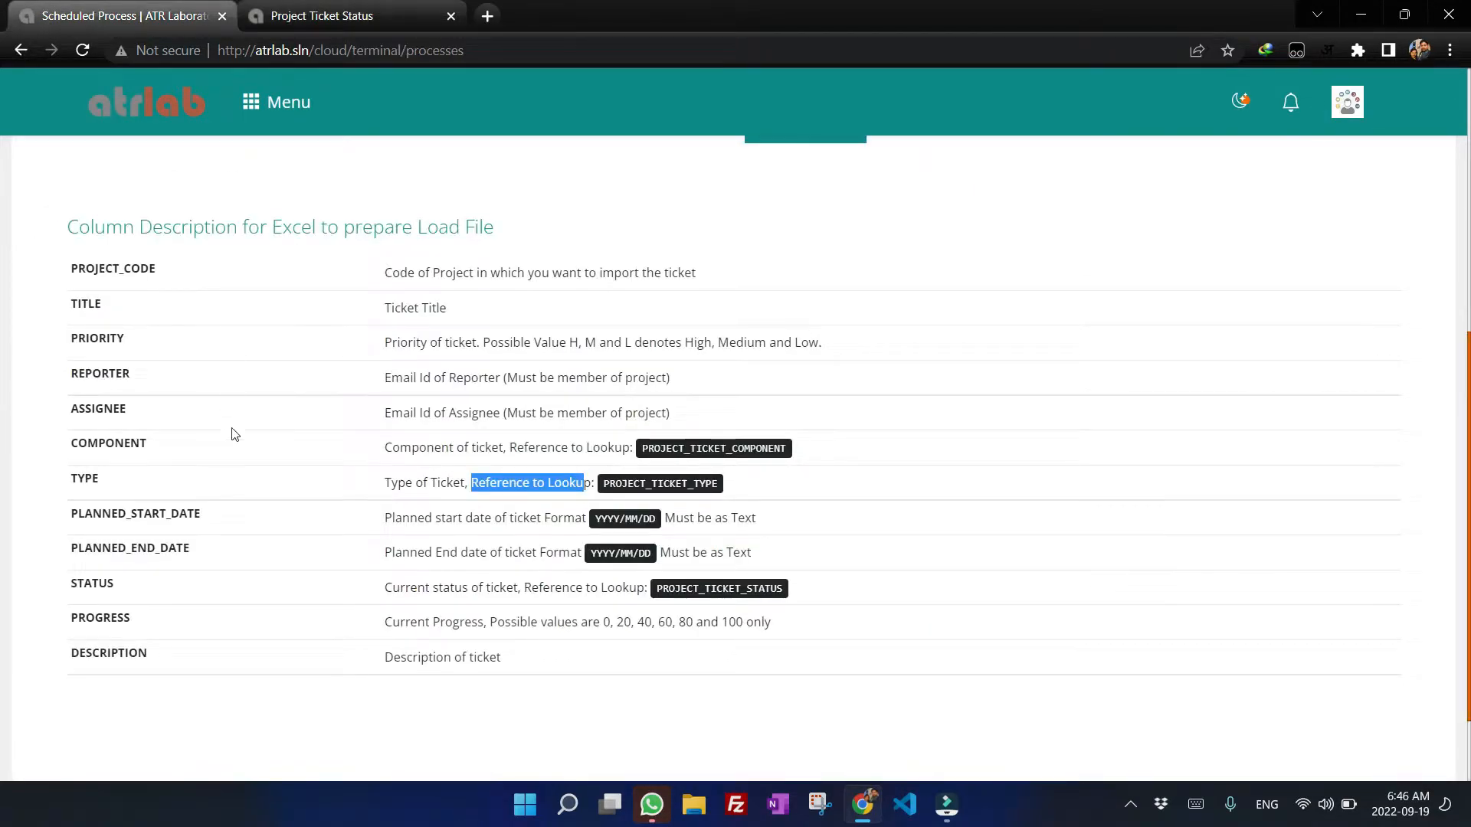
left_click(73, 513)
left_click_drag(73, 513, 219, 518)
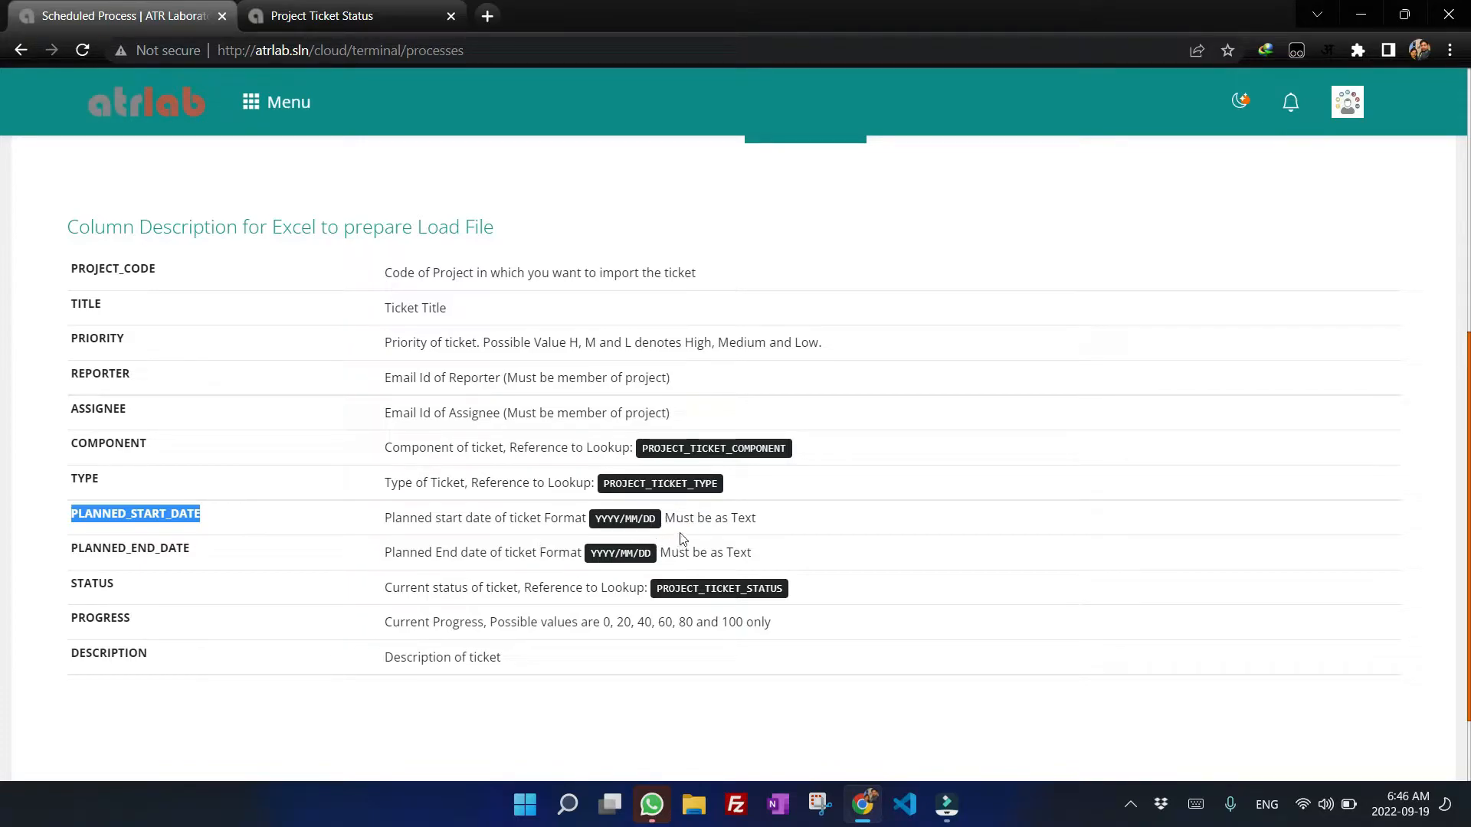
left_click(765, 524)
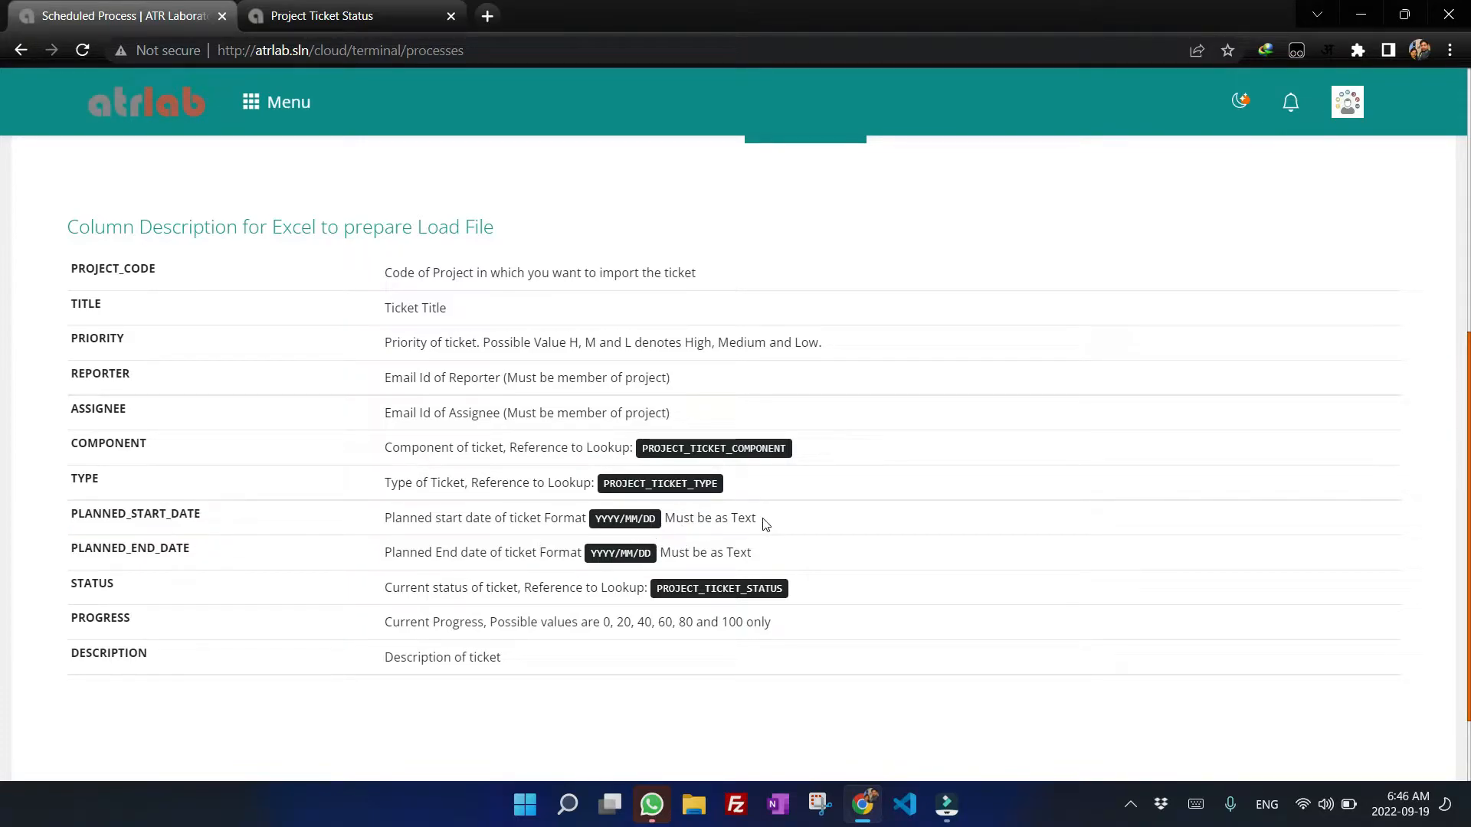
left_click_drag(758, 519, 386, 531)
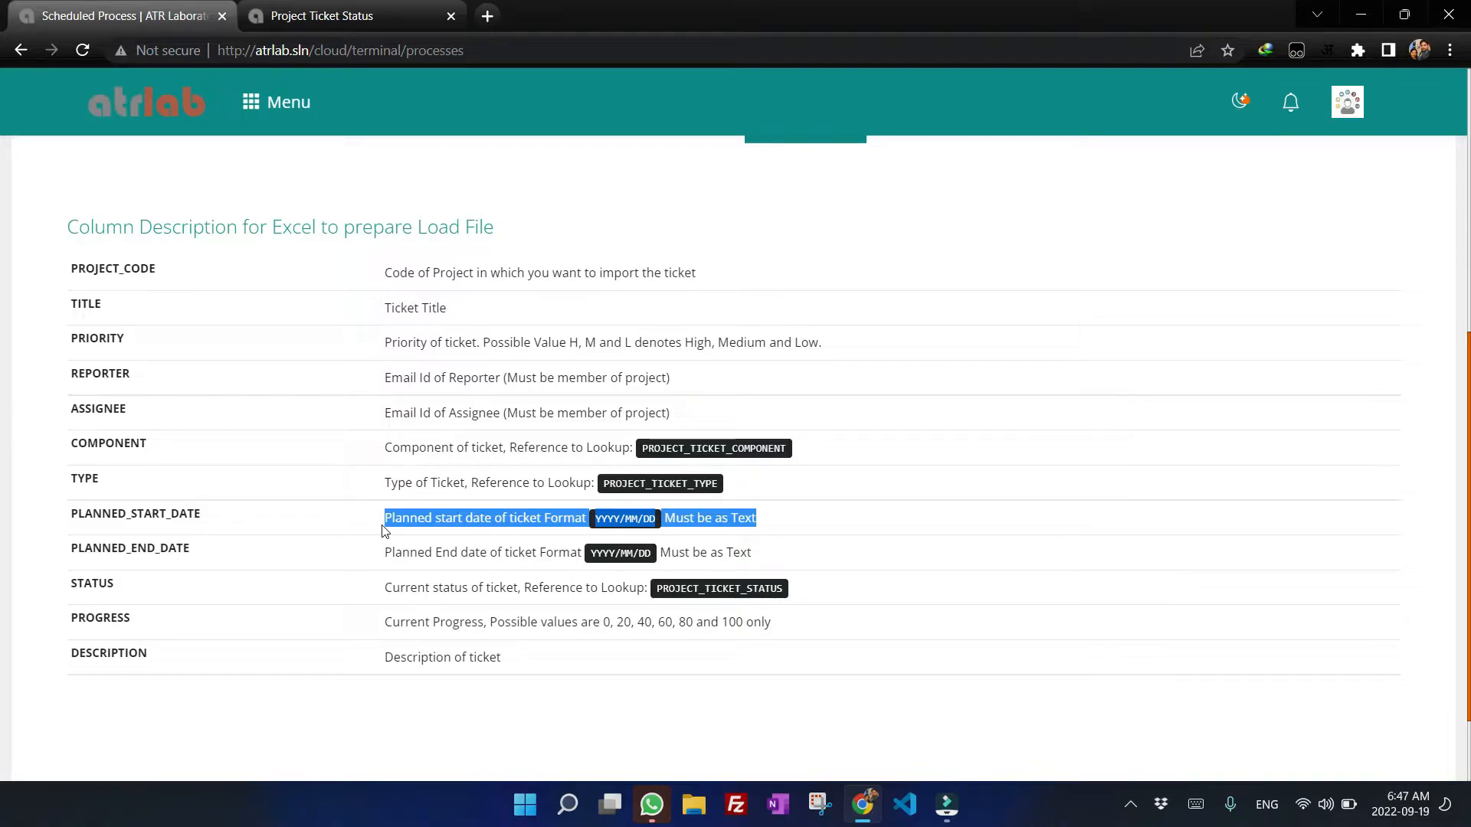
left_click_drag(64, 618, 244, 618)
left_click(244, 617)
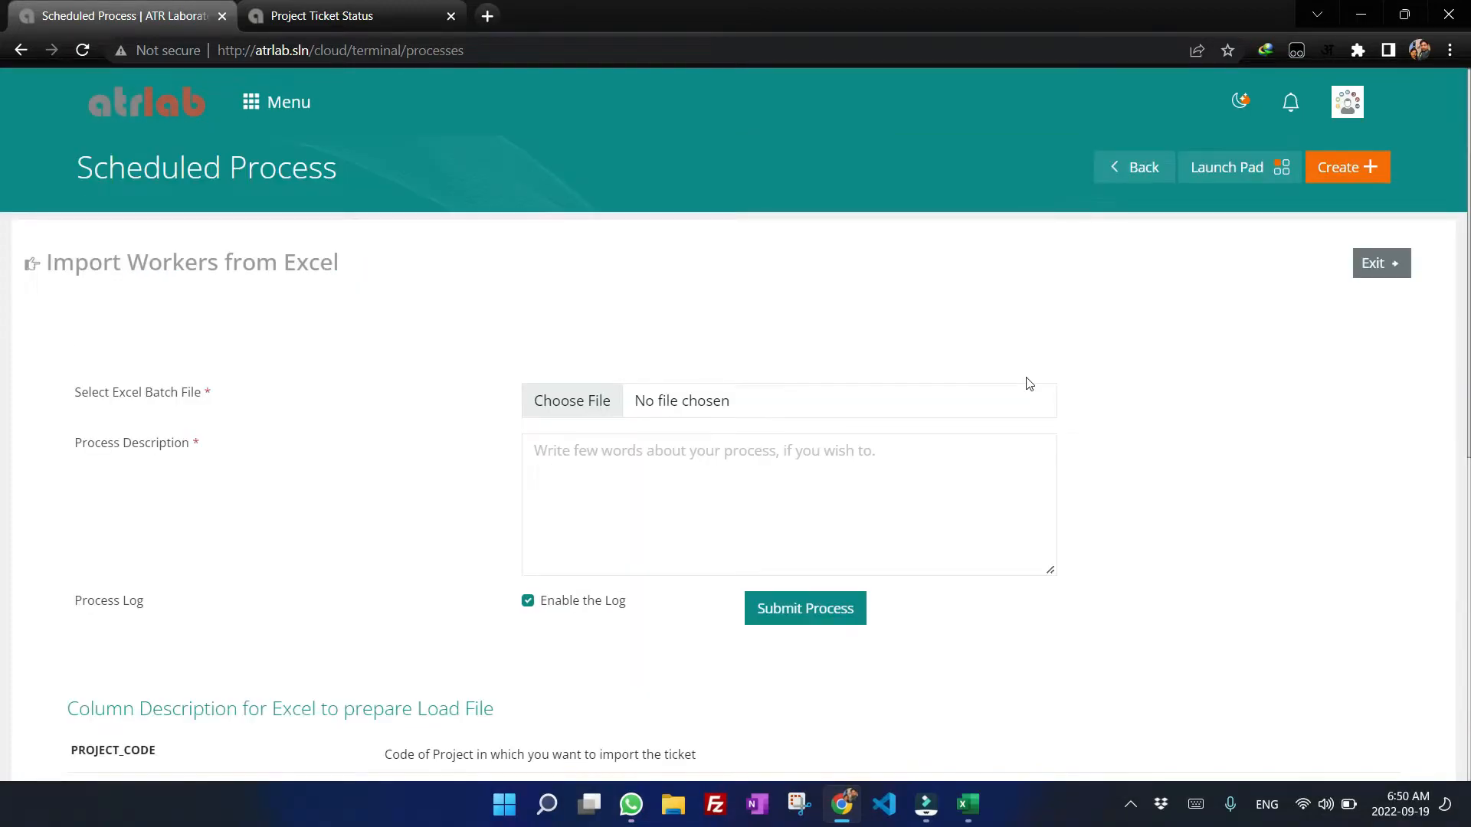
Open the prepared Excel batch file, zoom in and inspect the PROJECT_CODE values.
scroll(779, 590, "down", 8)
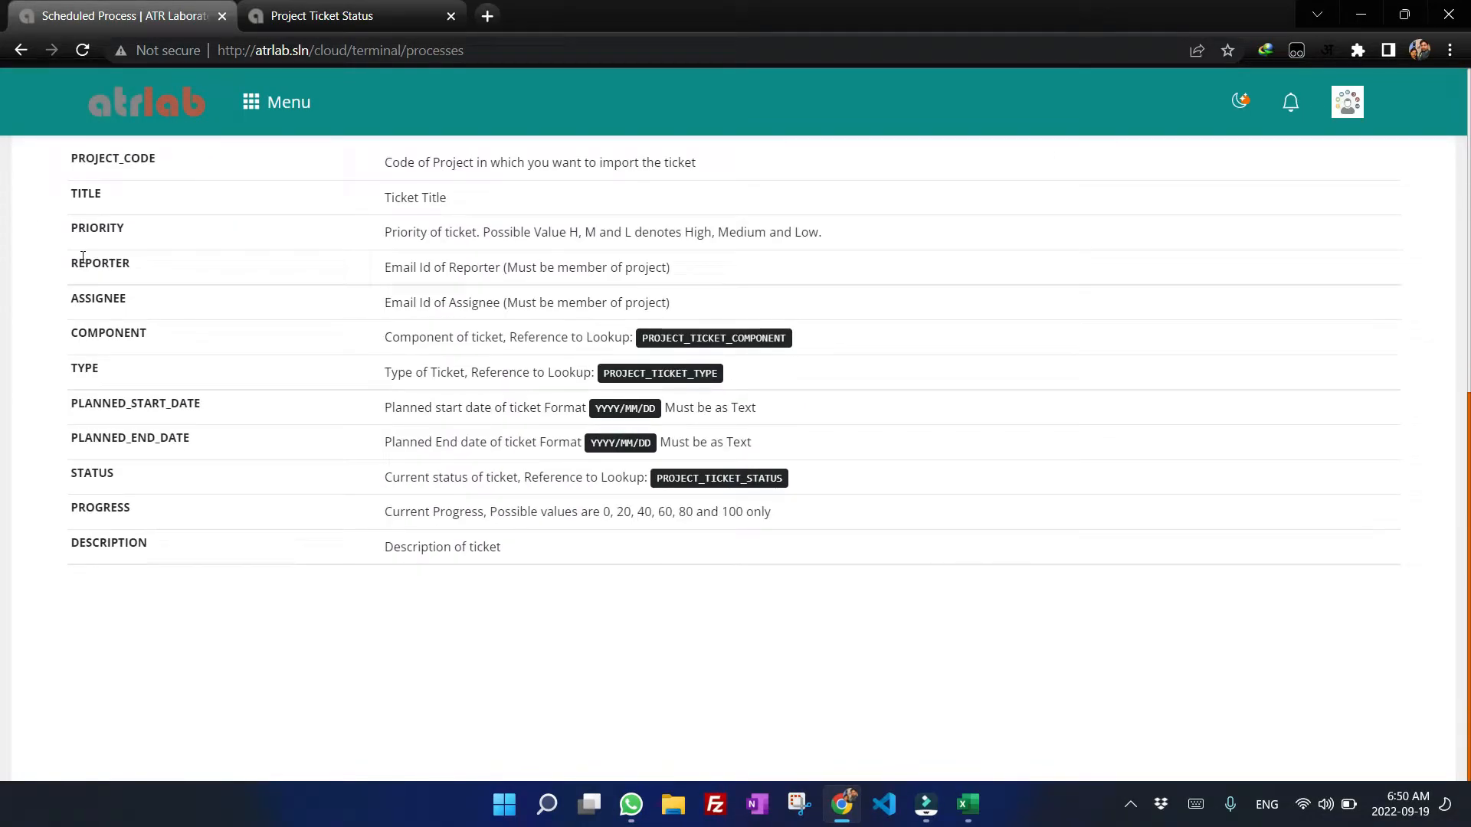
scroll(263, 450, "up", 4)
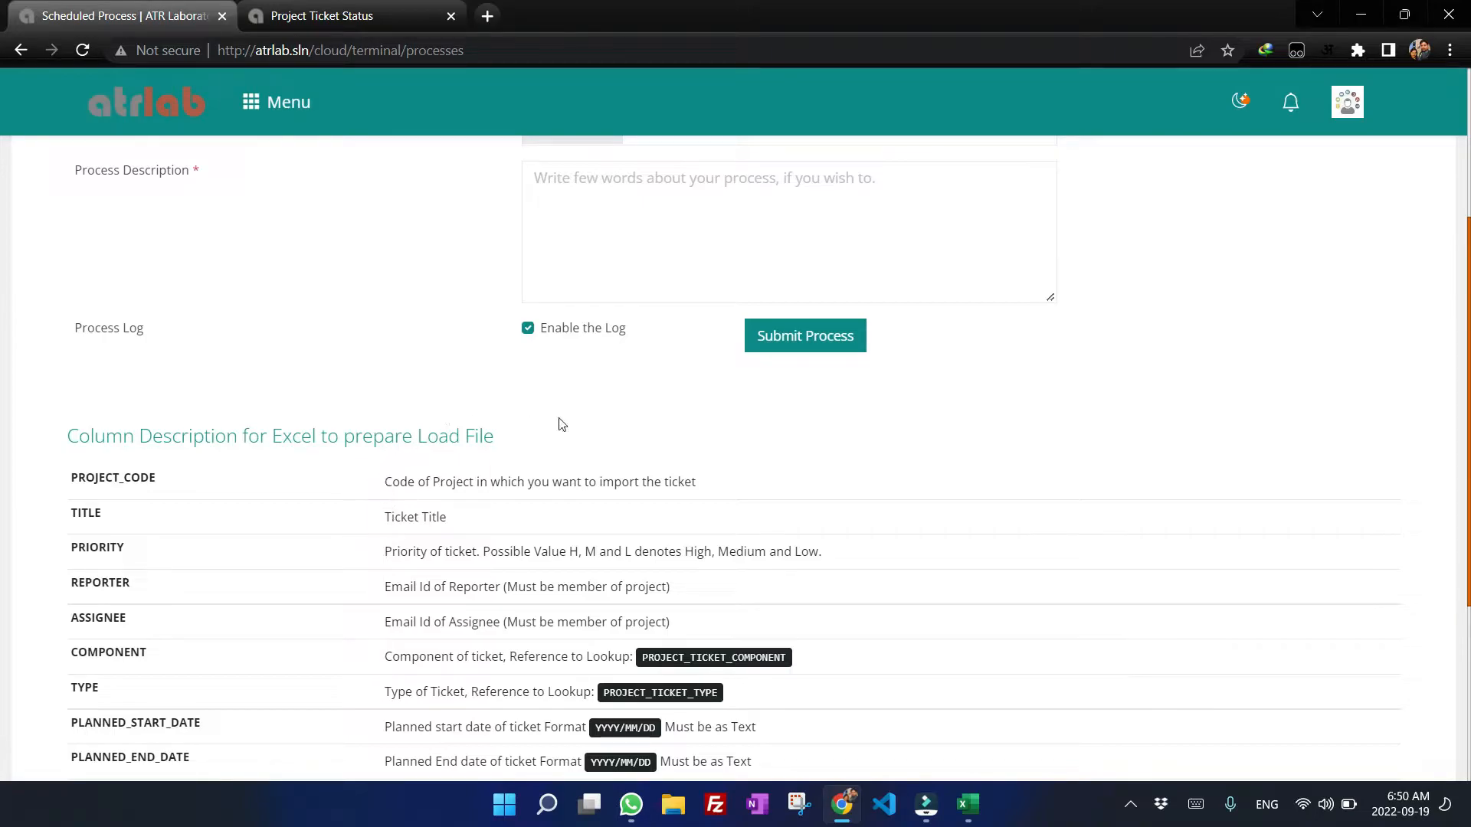
left_click(965, 820)
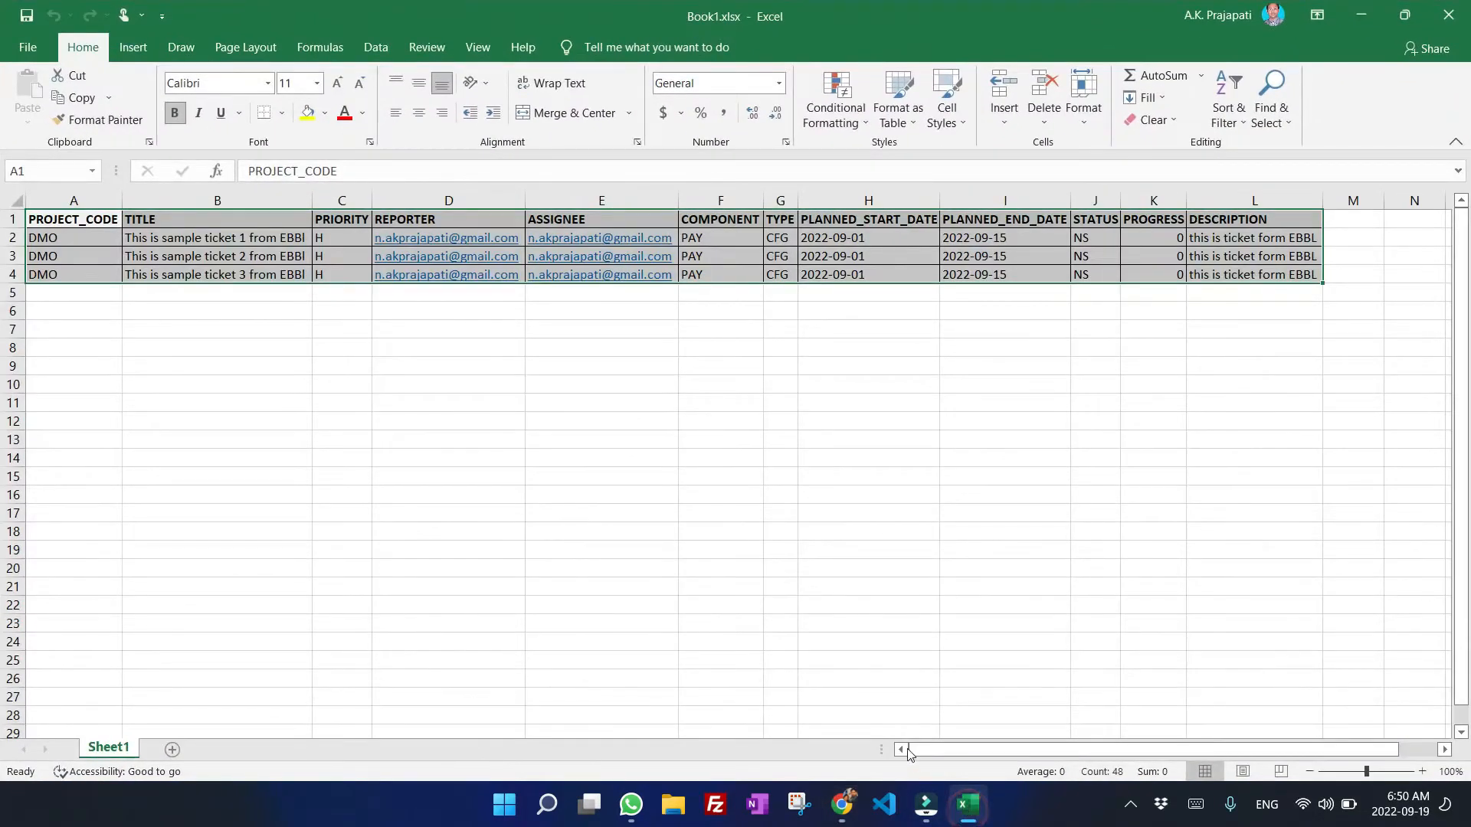
left_click(305, 371)
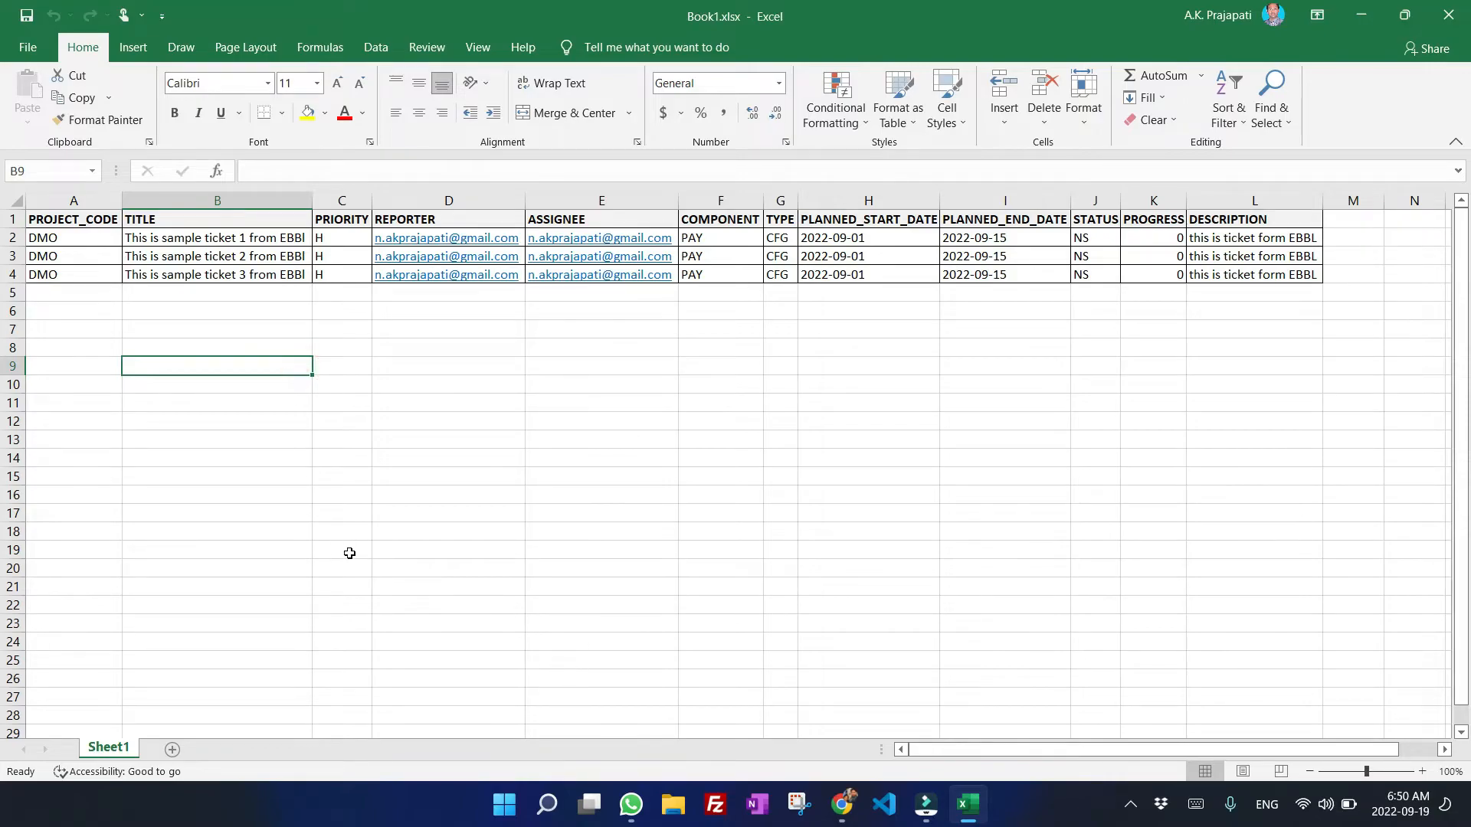
scroll(337, 536, "up", 2)
left_click_drag(1102, 751, 1056, 751)
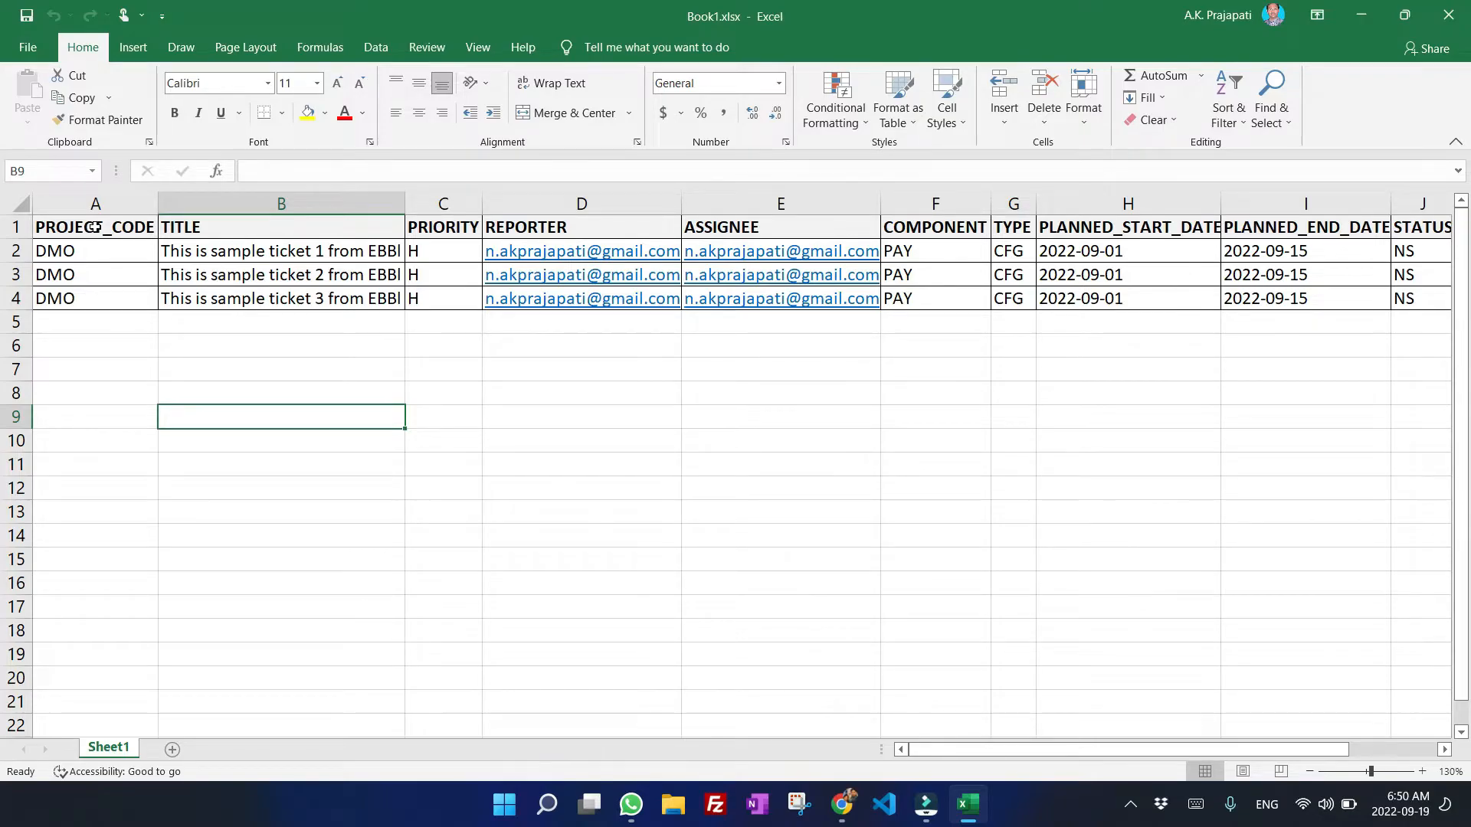
left_click_drag(83, 255, 89, 293)
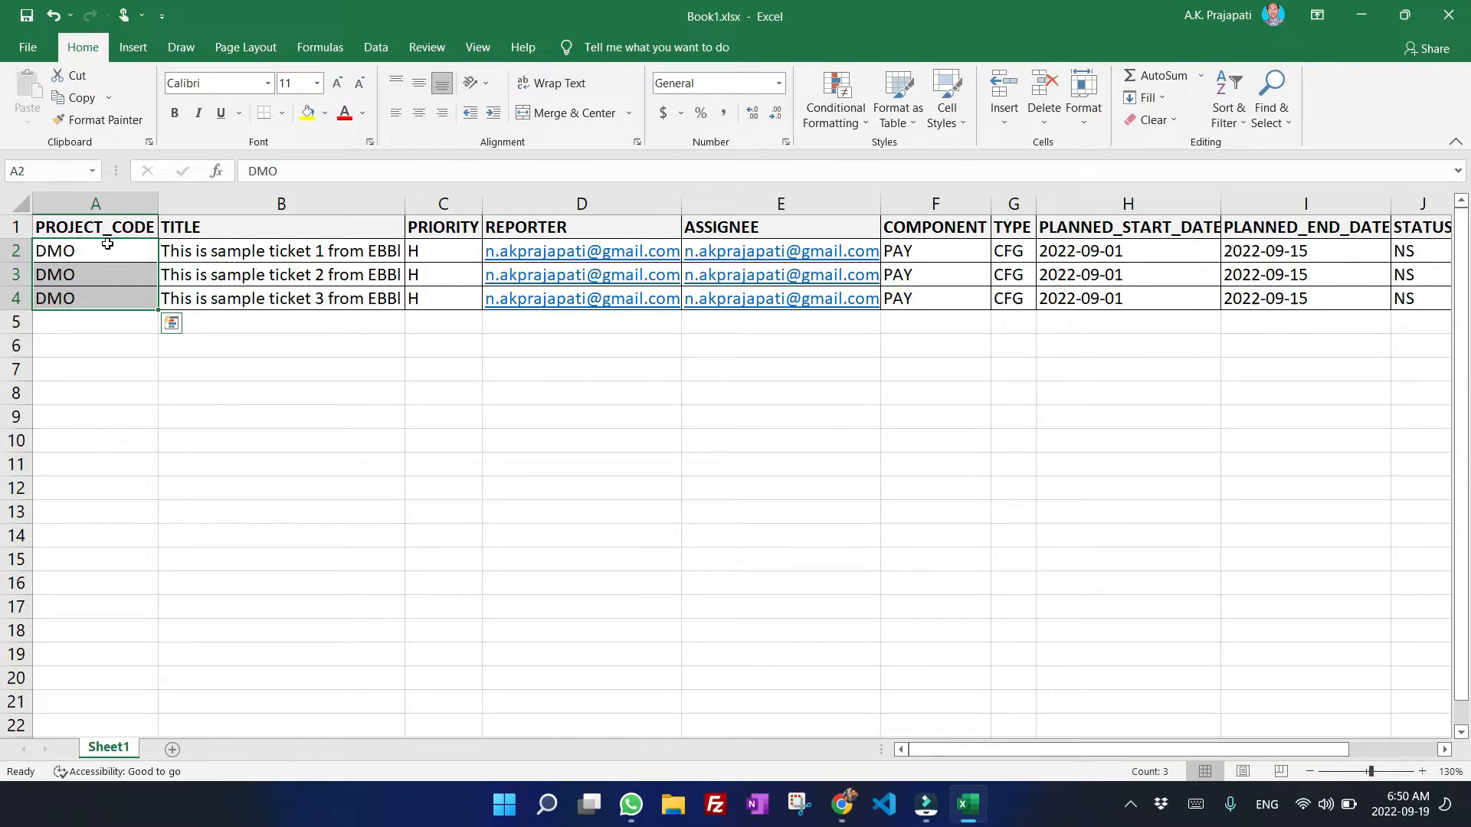
Open the DMO - Demo project from Projects and view its project details.
left_click(847, 811)
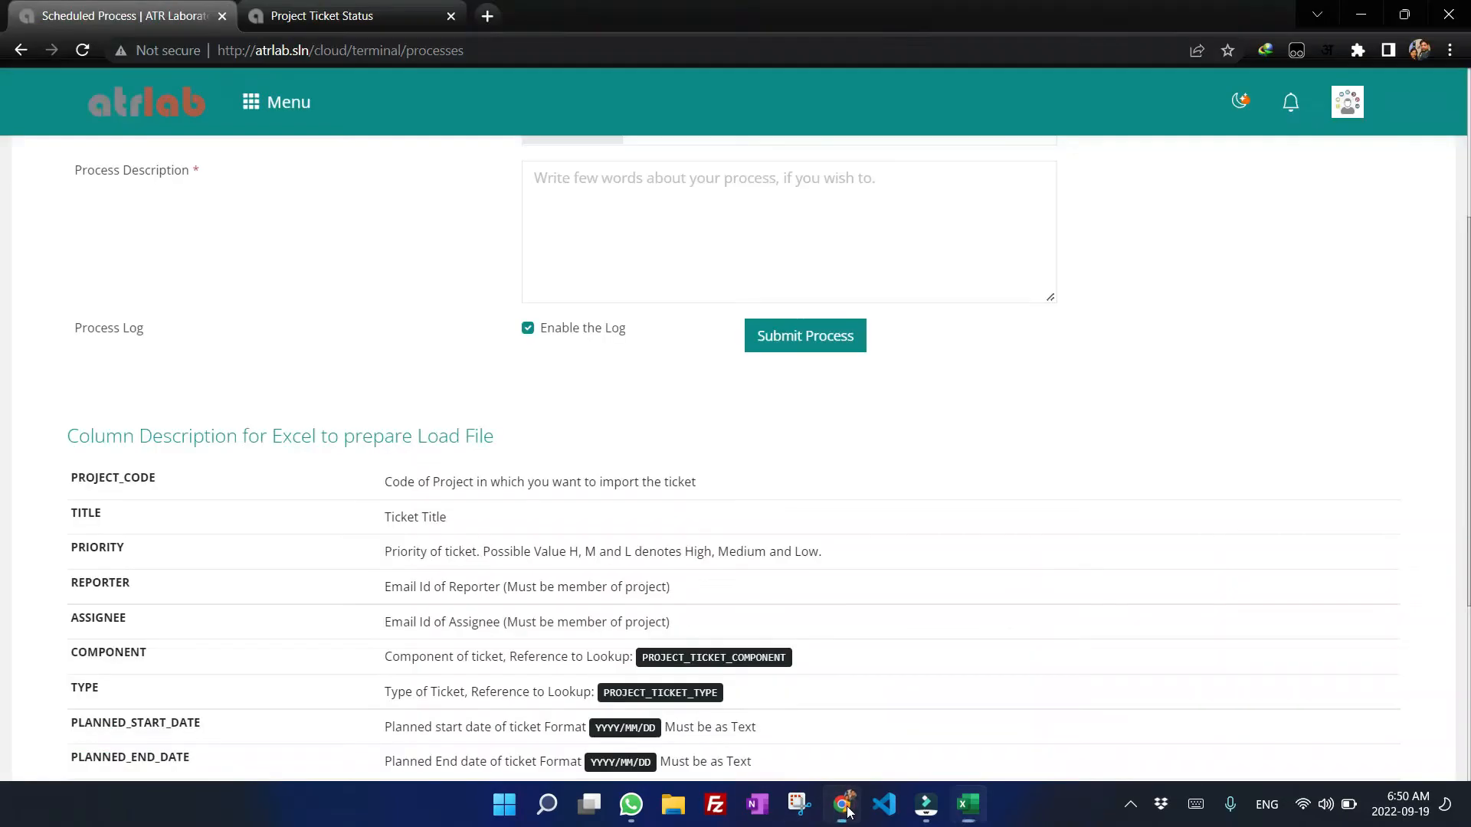
scroll(494, 349, "up", 4)
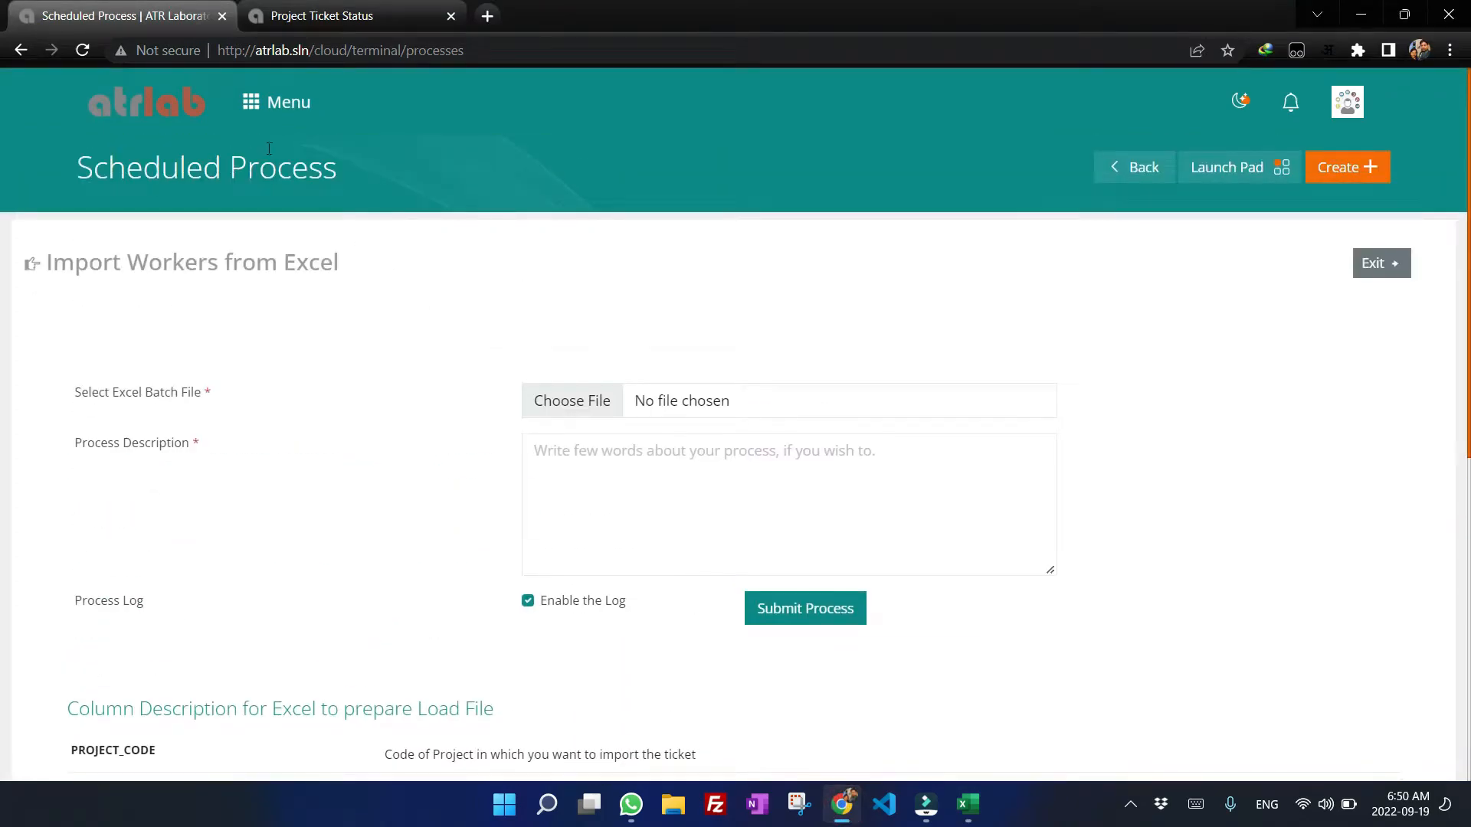
left_click(270, 108)
left_click(164, 226)
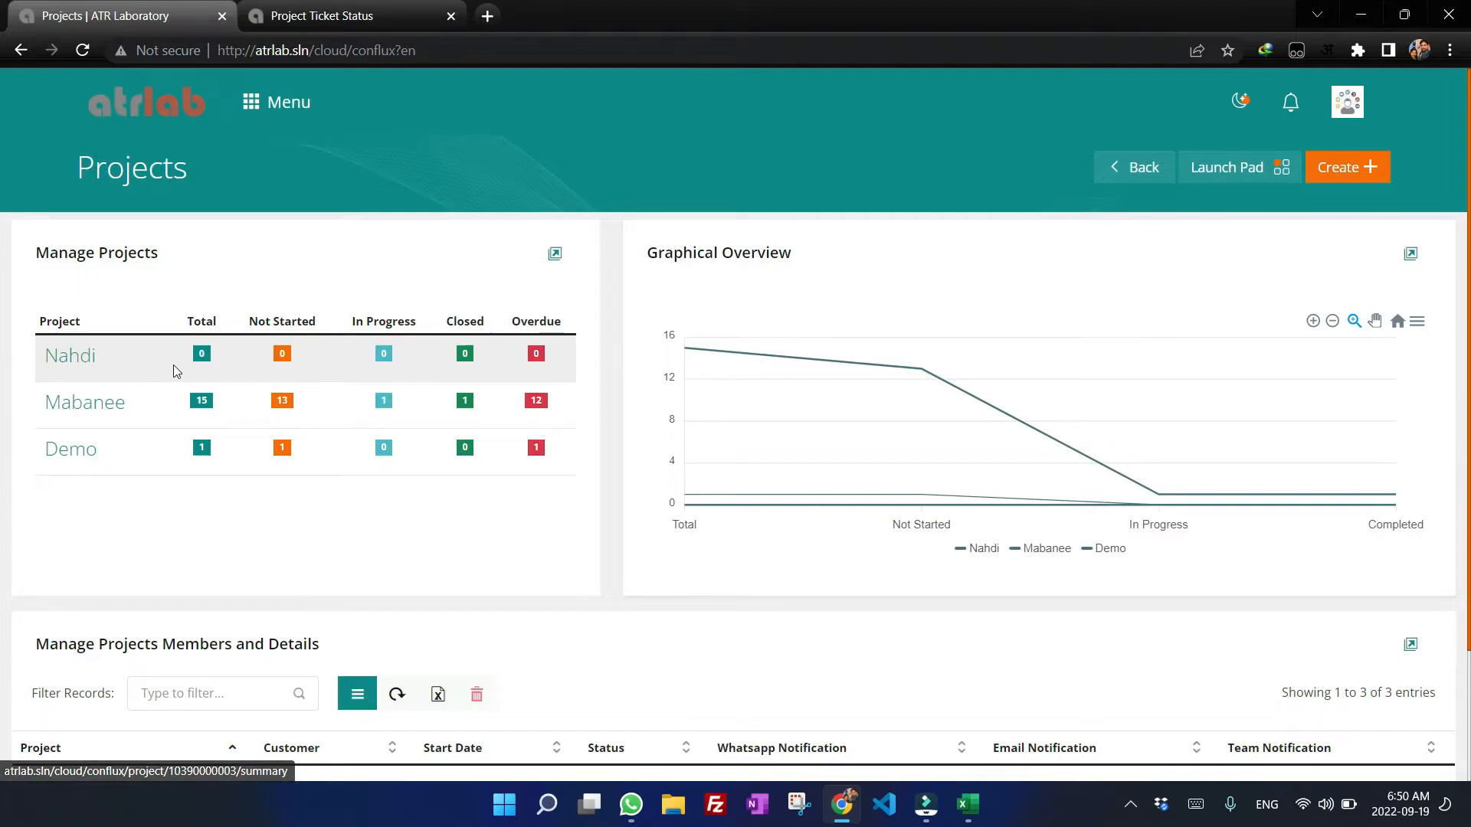
scroll(167, 458, "down", 2)
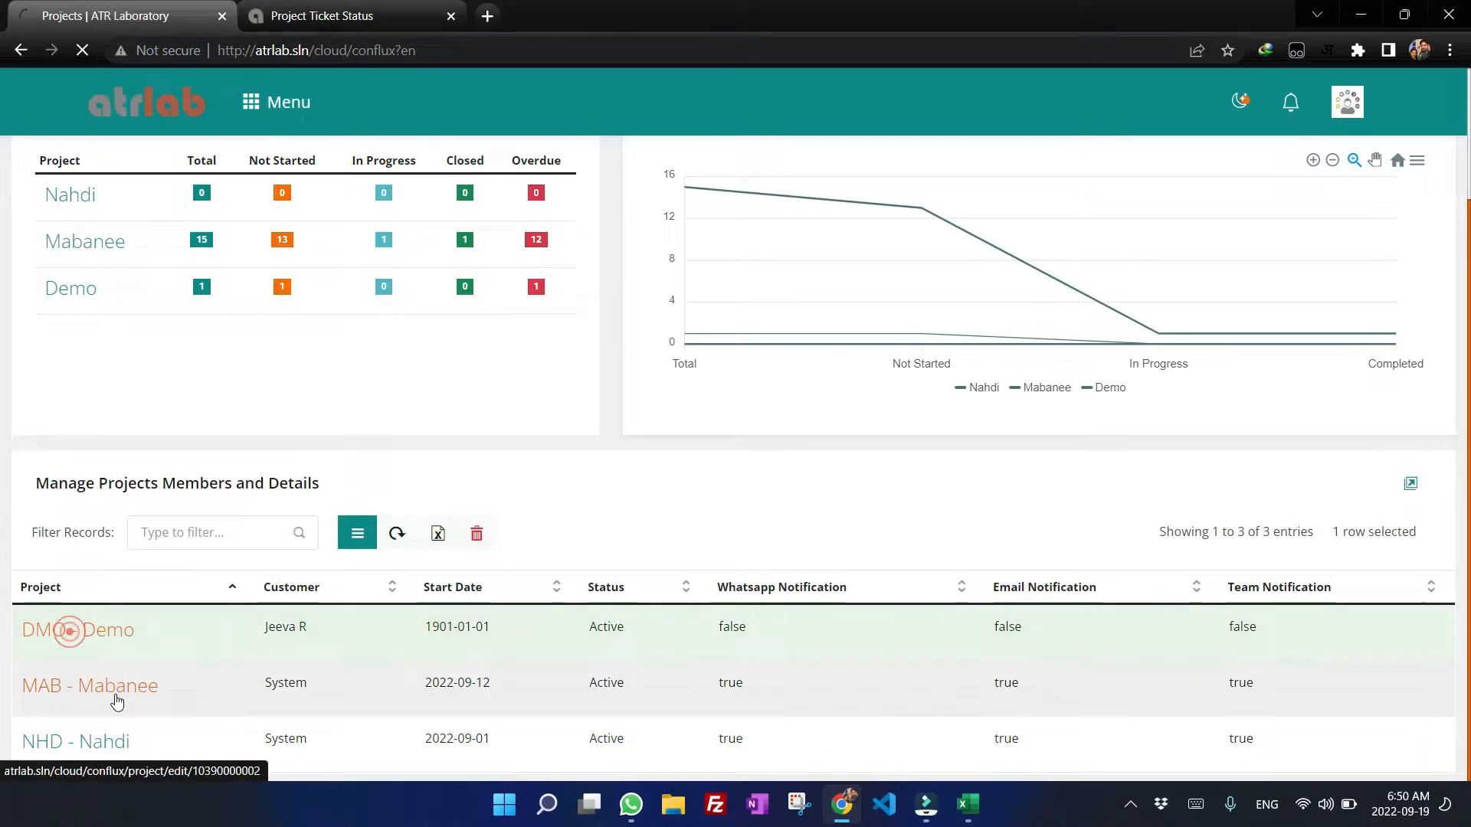
left_click(119, 634)
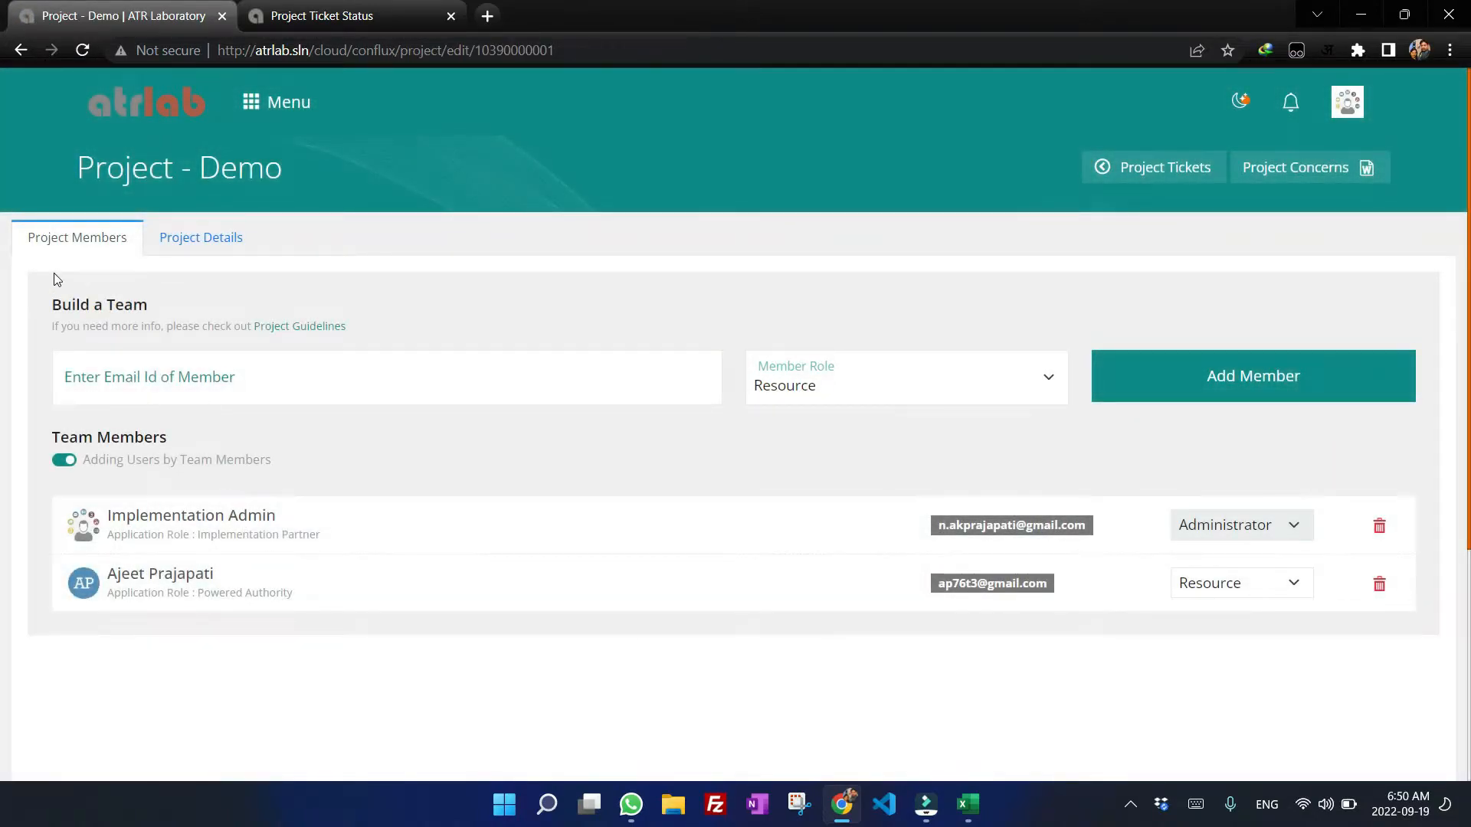
left_click(201, 239)
scroll(348, 484, "down", 5)
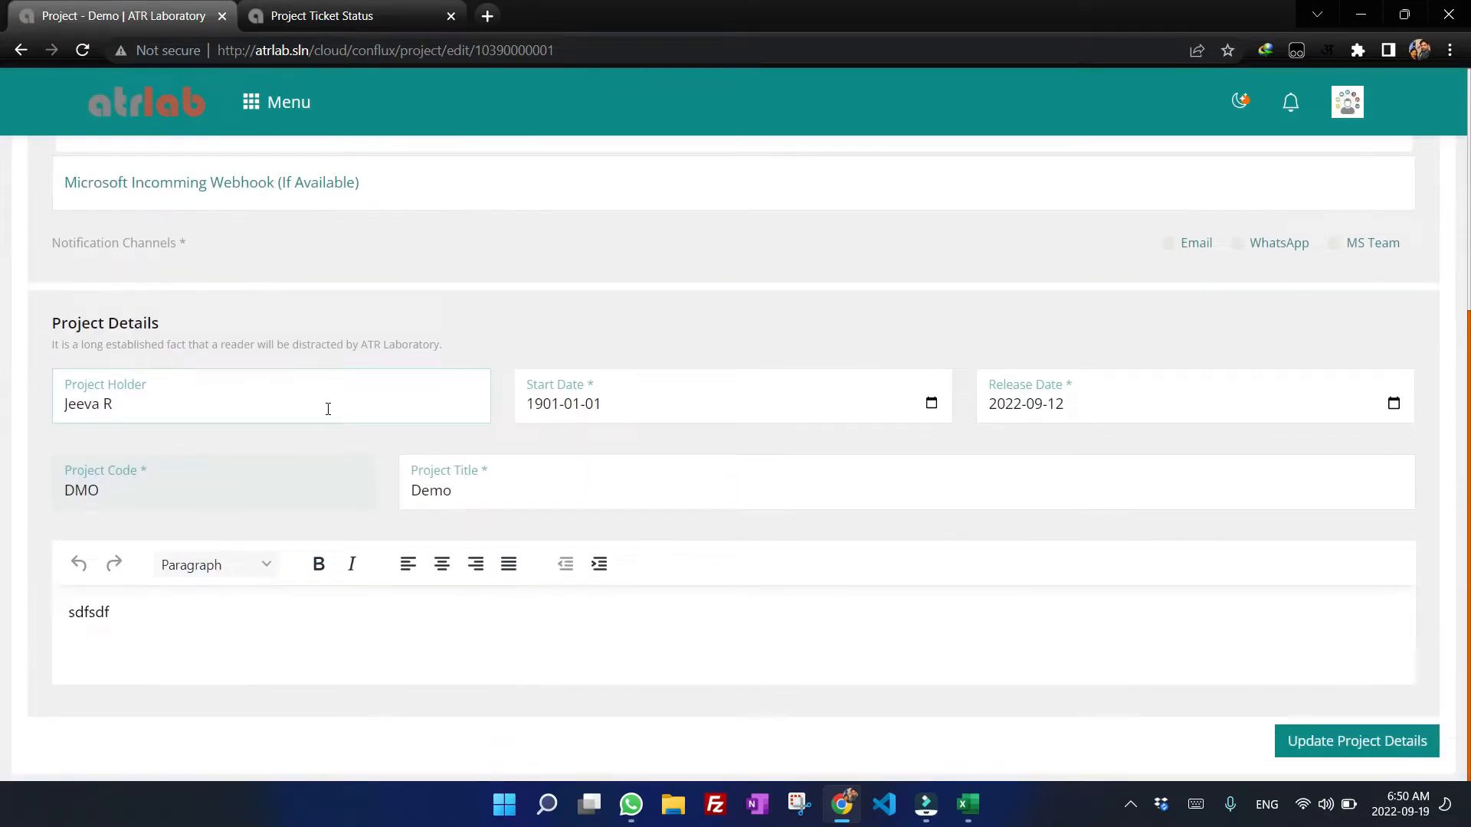
Check the project code and title fields, then return to the project's member list.
double_click(67, 468)
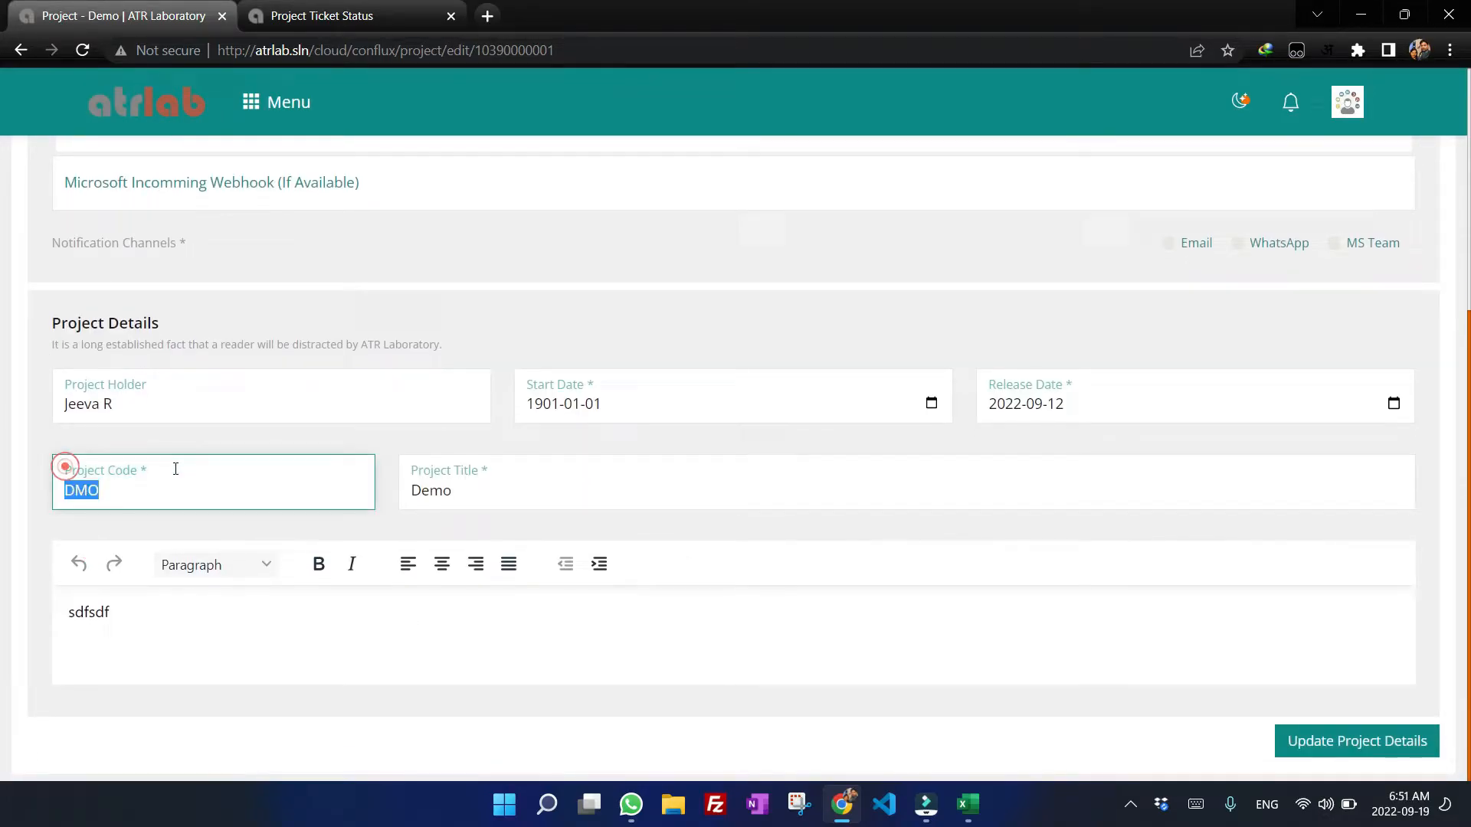
left_click(112, 489)
left_click_drag(98, 488, 86, 490)
left_click(133, 488)
left_click(503, 481)
double_click(499, 468)
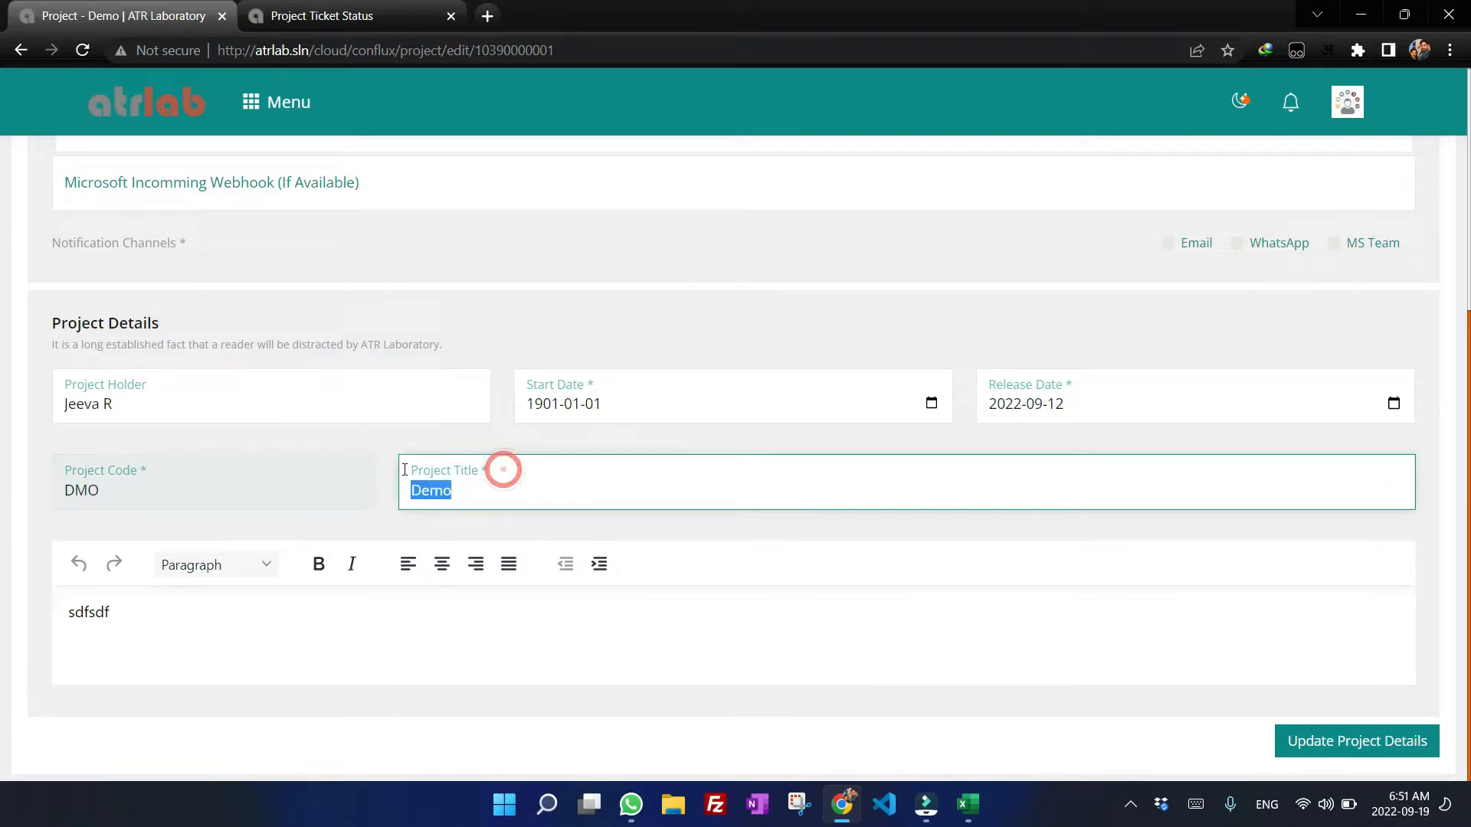
scroll(306, 399, "up", 5)
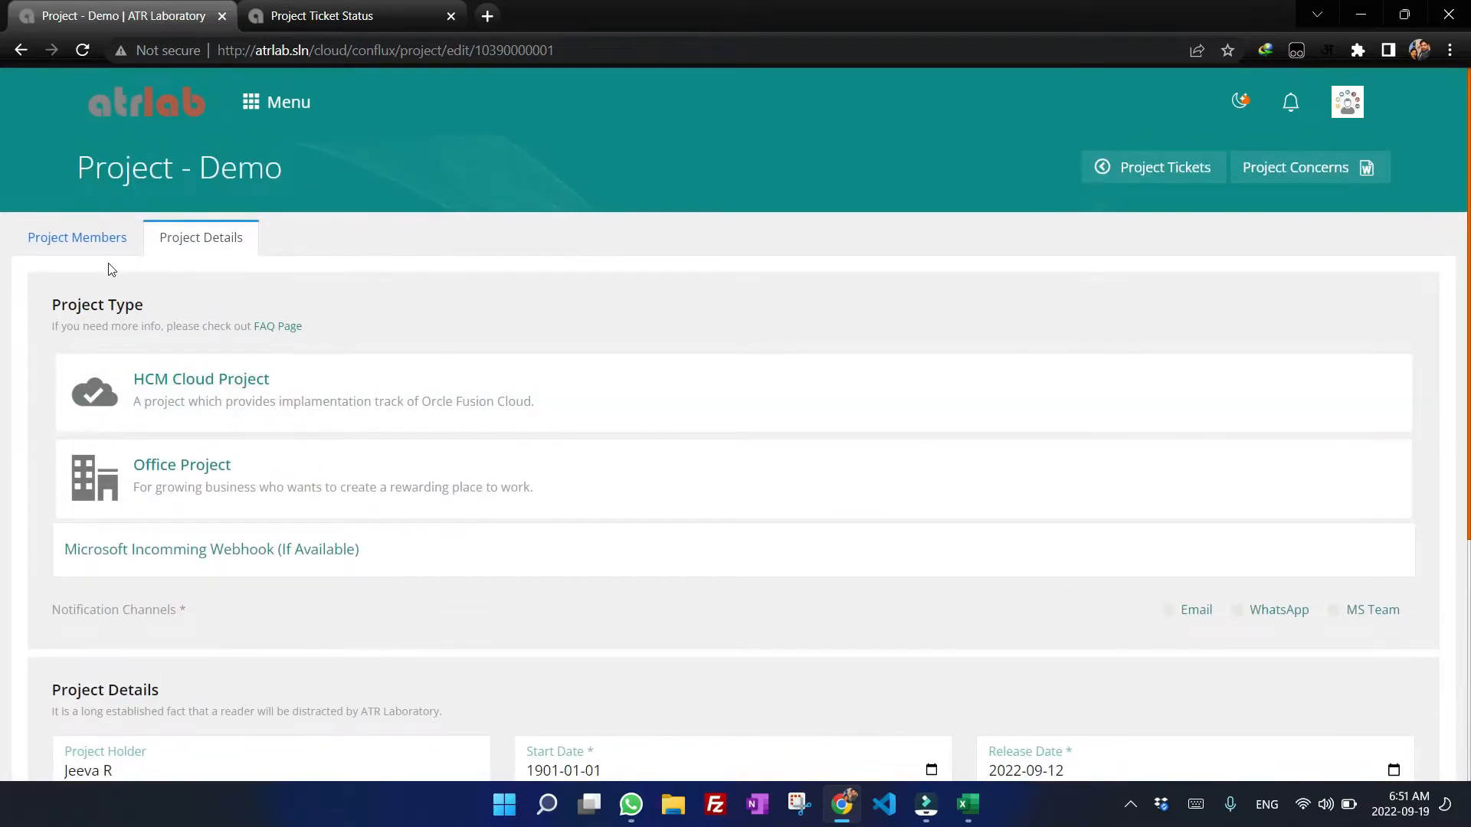
left_click(95, 238)
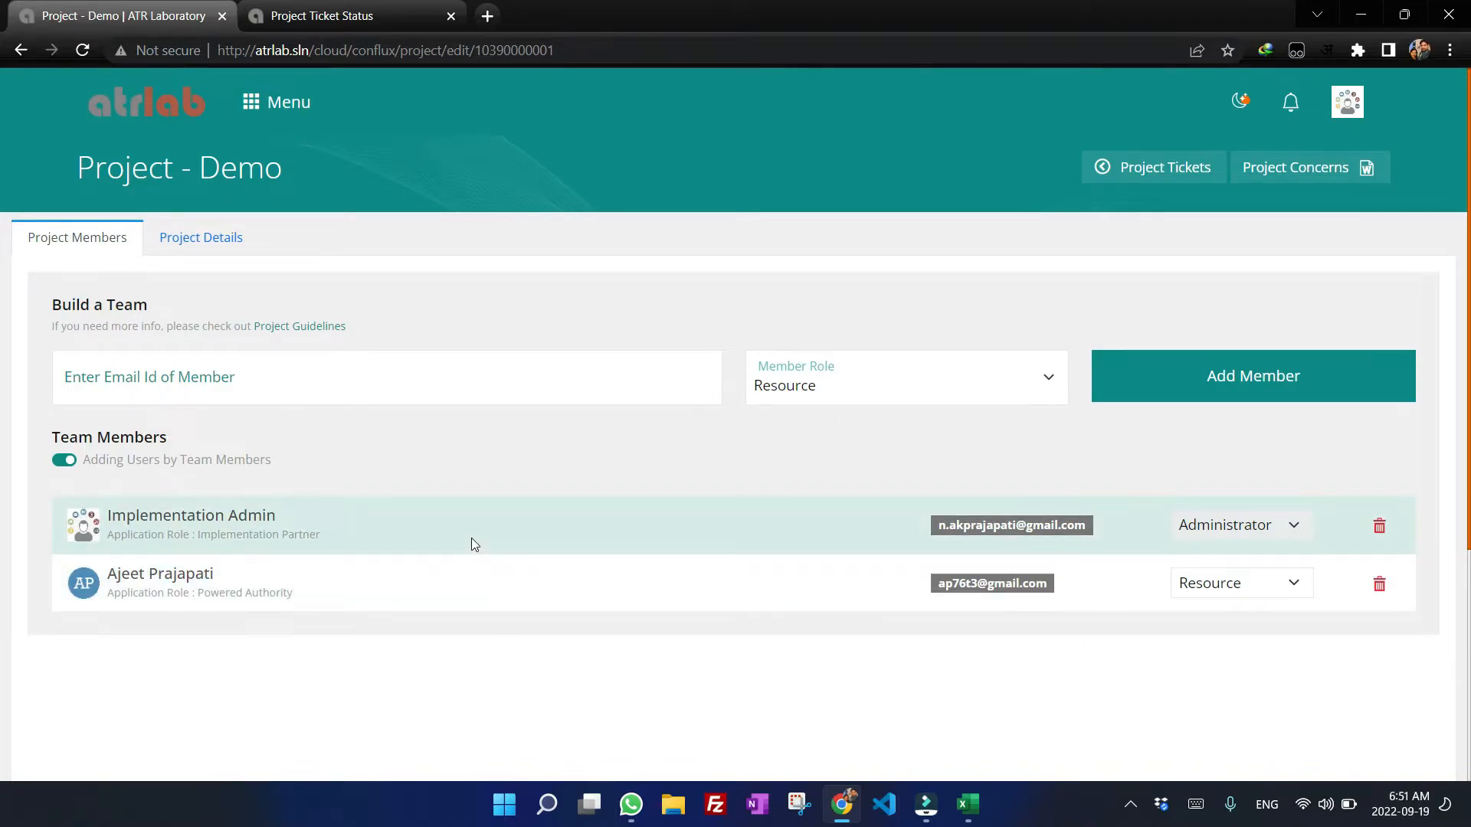
Compare the email addresses of the two project team members.
left_click_drag(1087, 526, 927, 529)
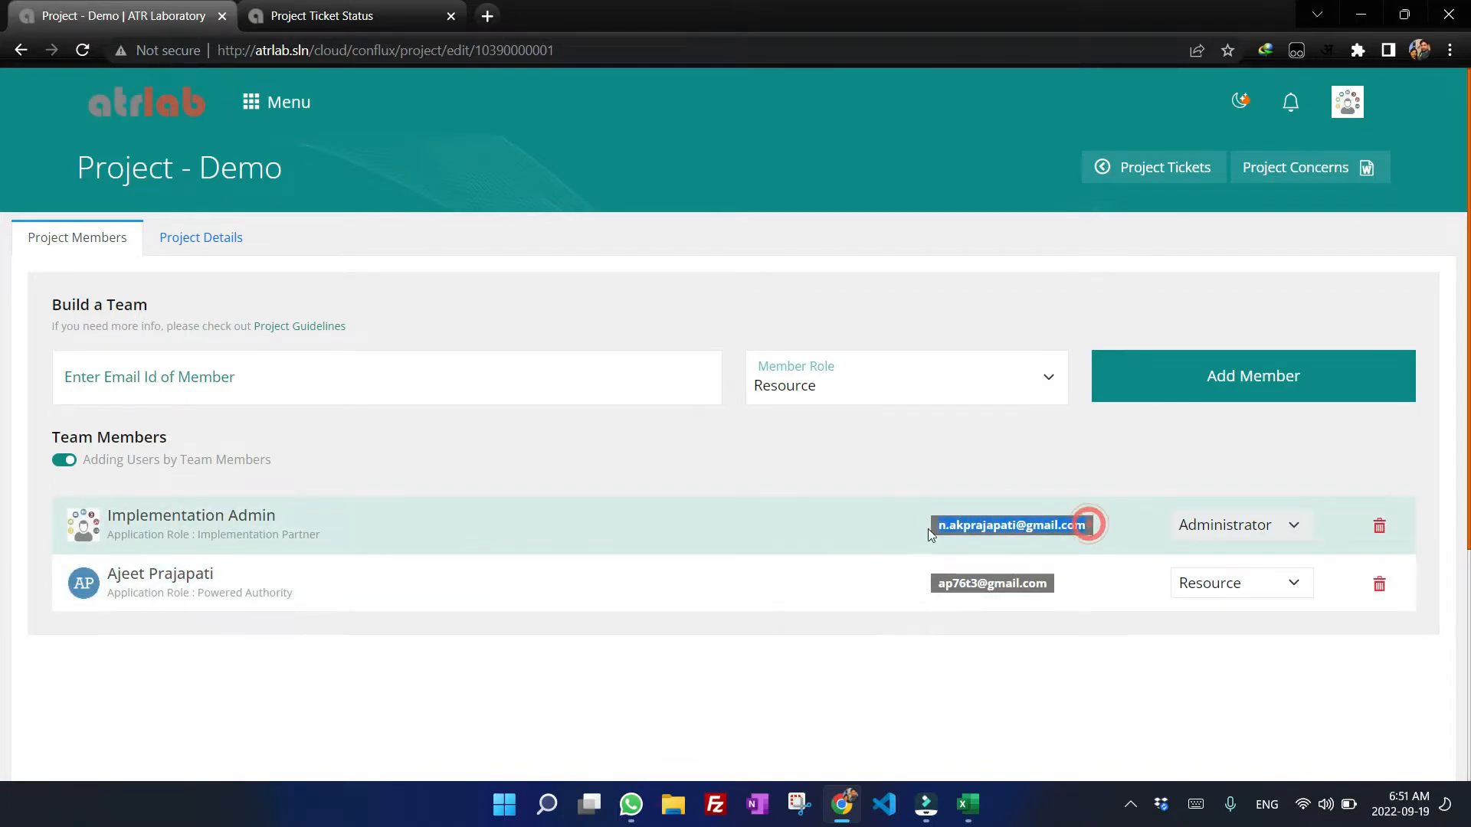
left_click(958, 584)
left_click_drag(933, 584, 1037, 582)
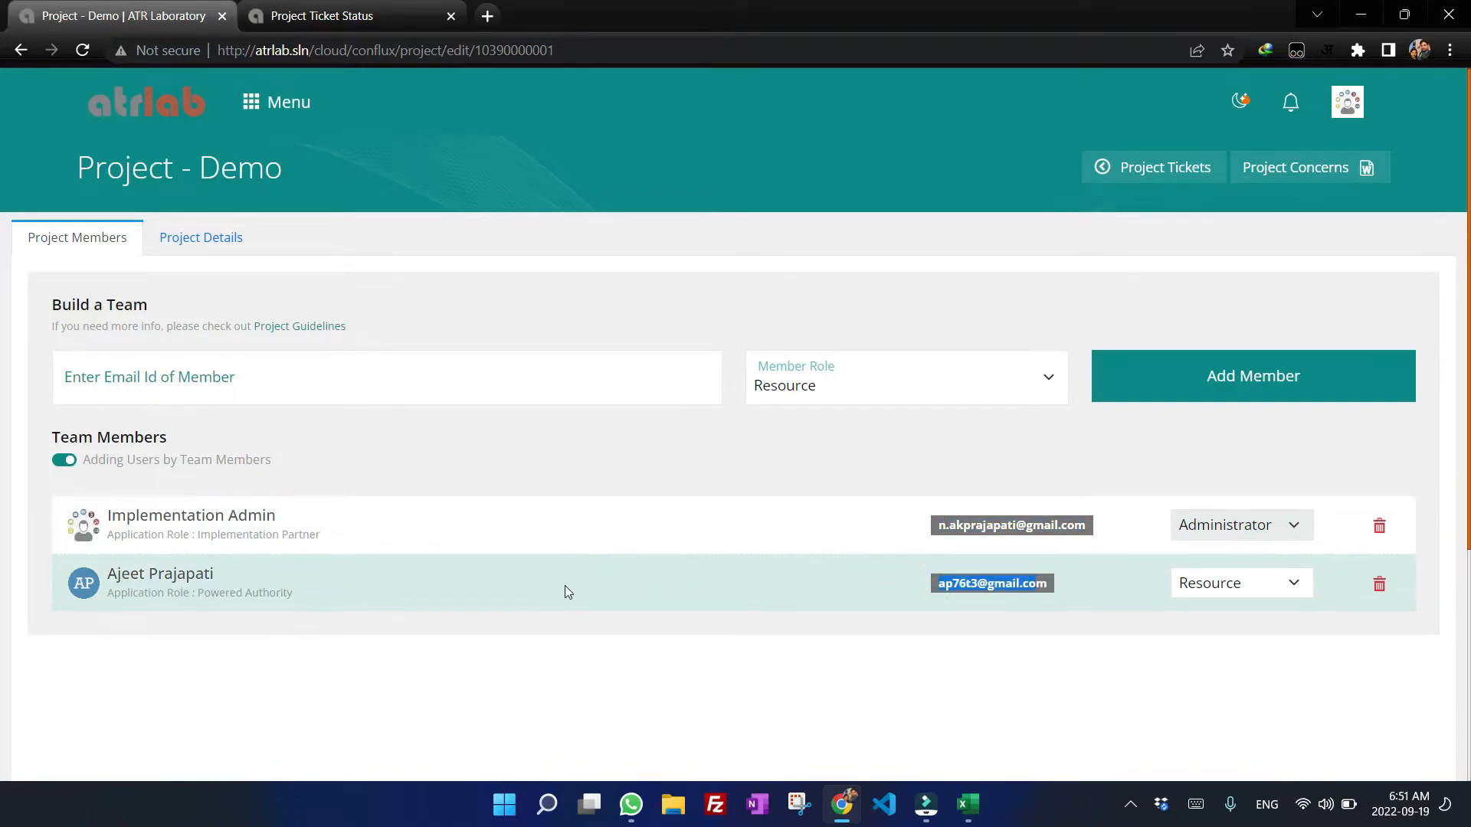
In the batch workbook, set the PRIORITY of the second ticket to M and the third ticket to L.
left_click(970, 815)
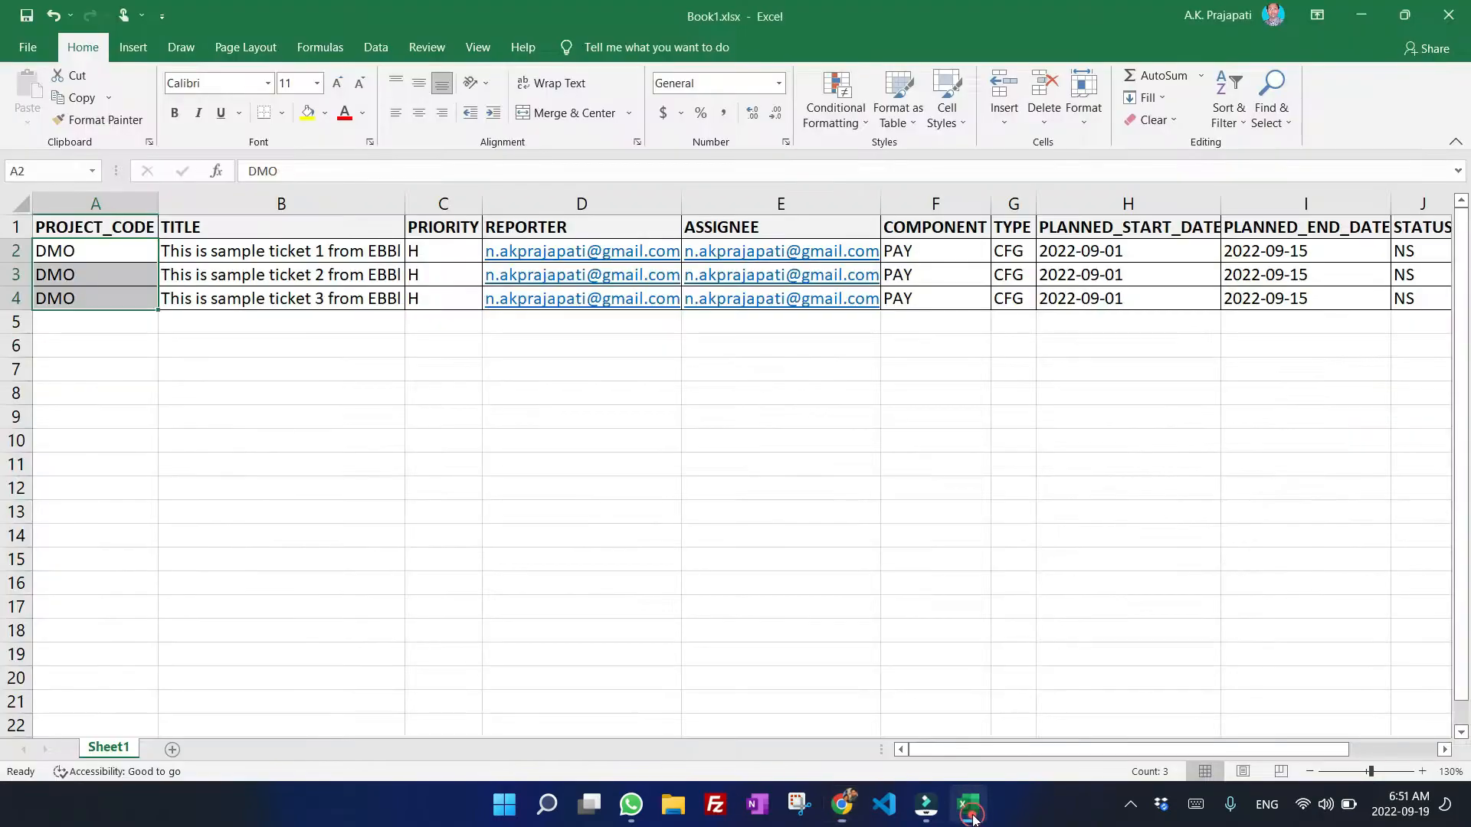
left_click(338, 337)
left_click(262, 230)
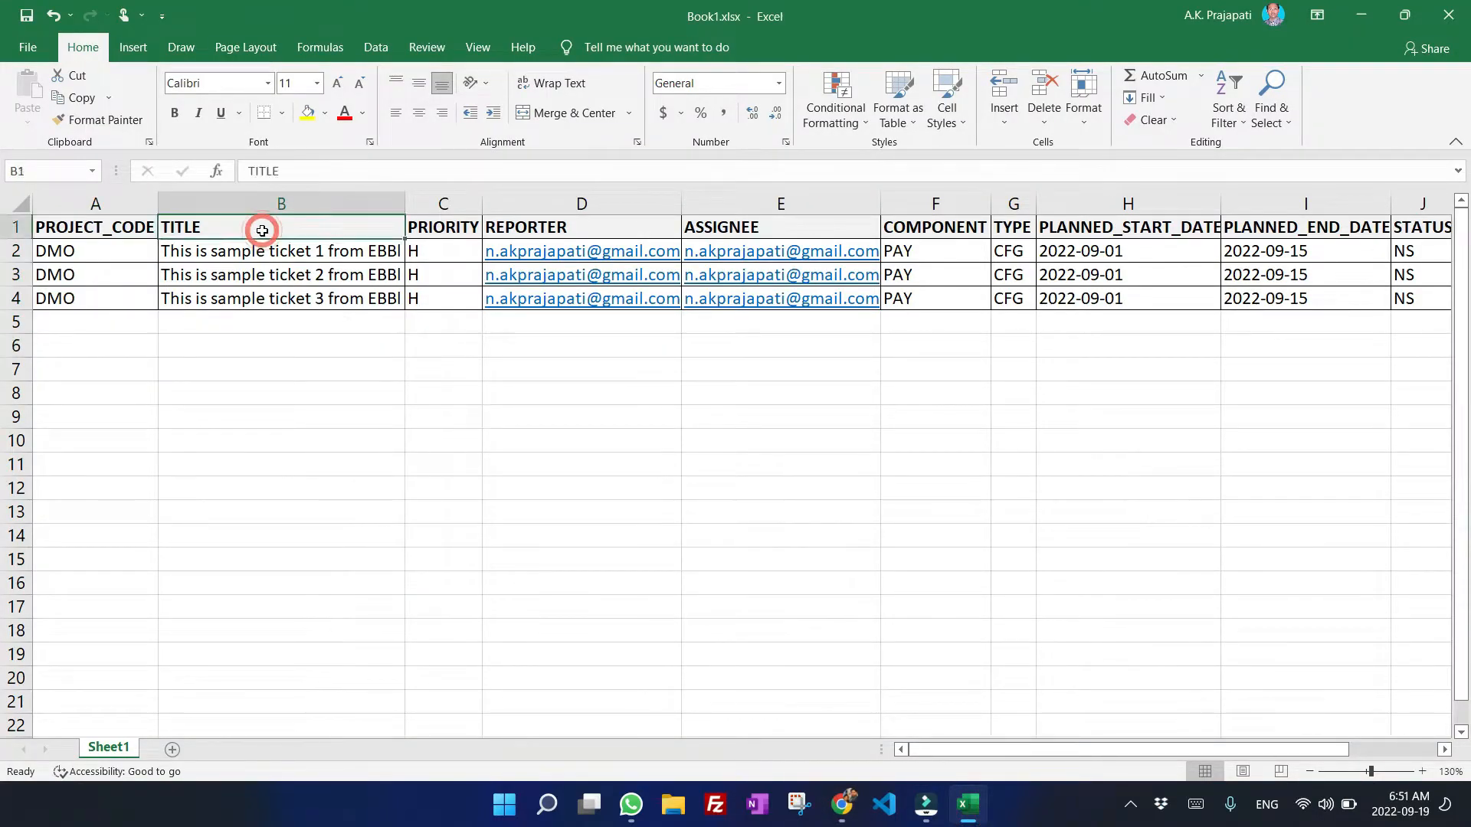
left_click(216, 252)
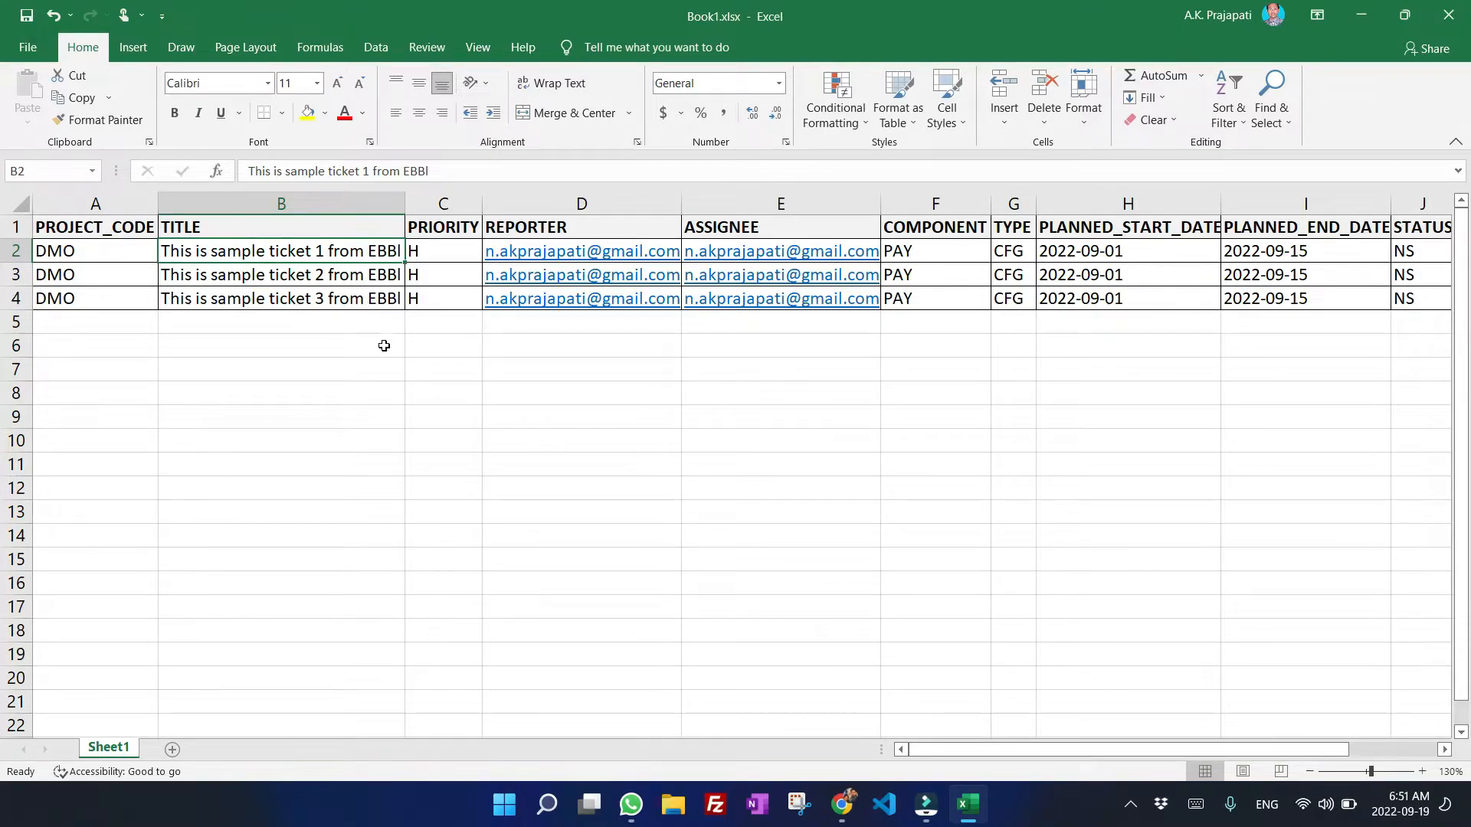
left_click(448, 229)
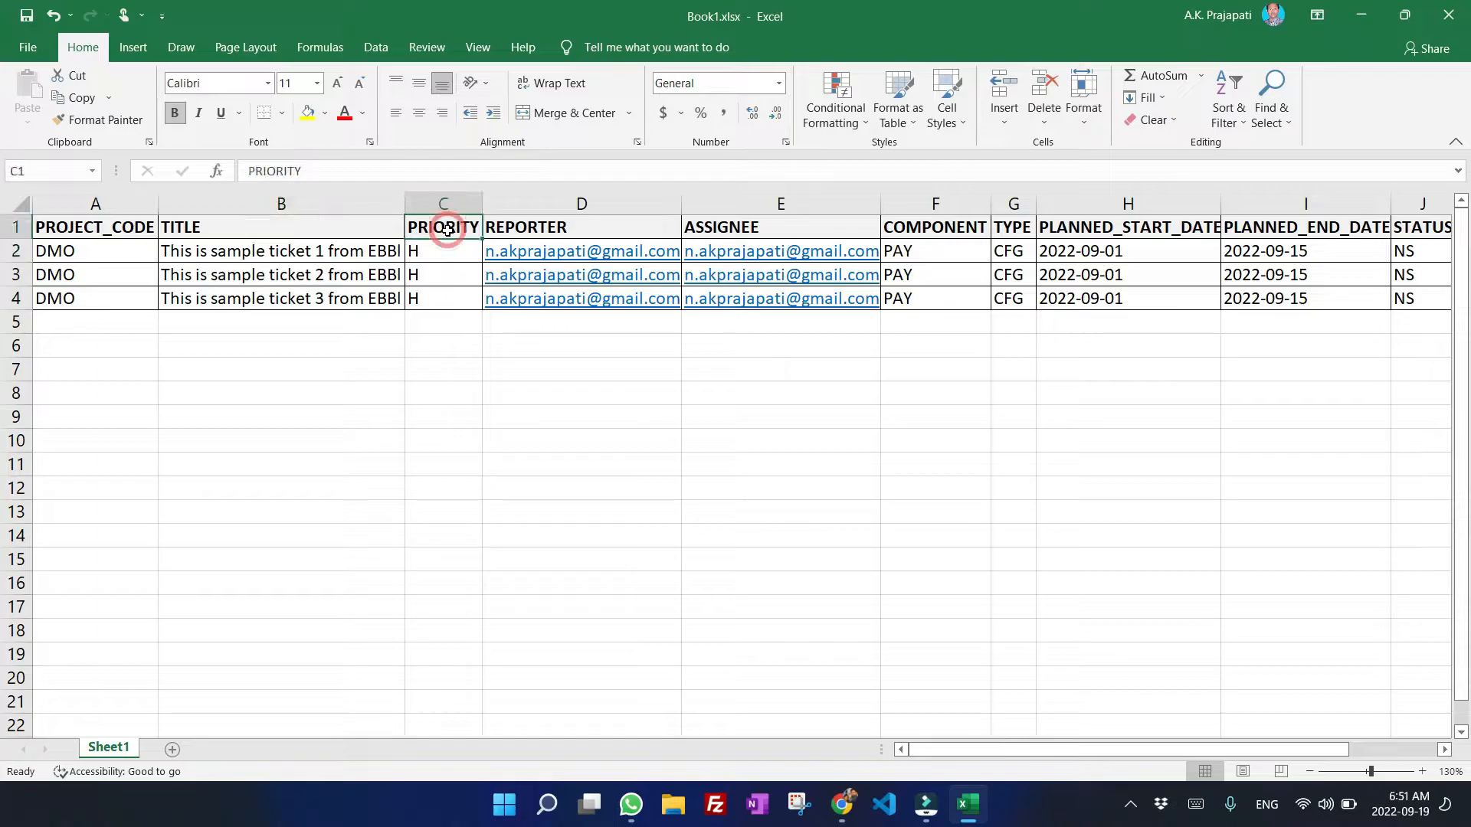
left_click(436, 249)
left_click_drag(435, 249, 437, 299)
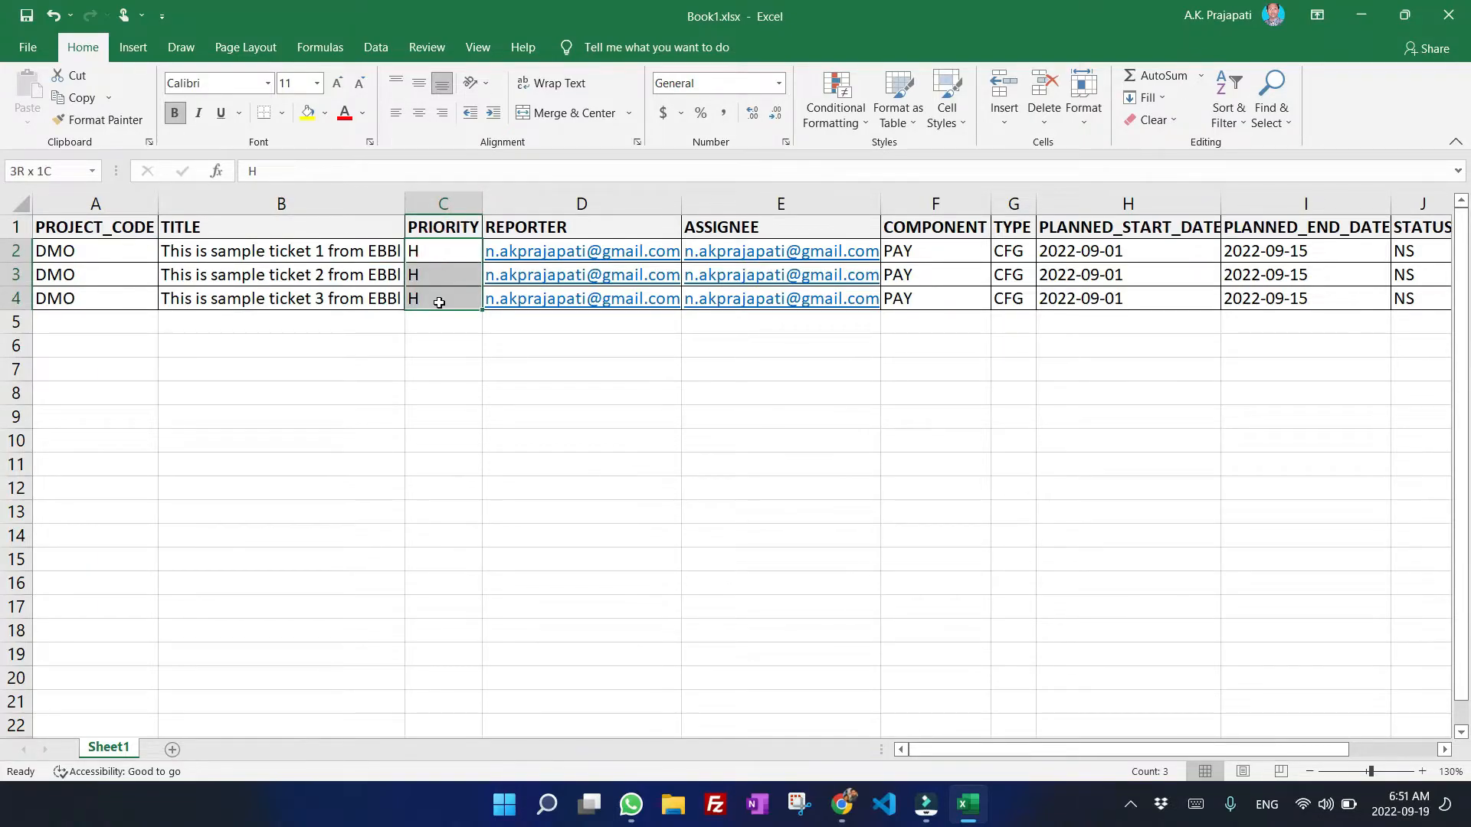
left_click(436, 272)
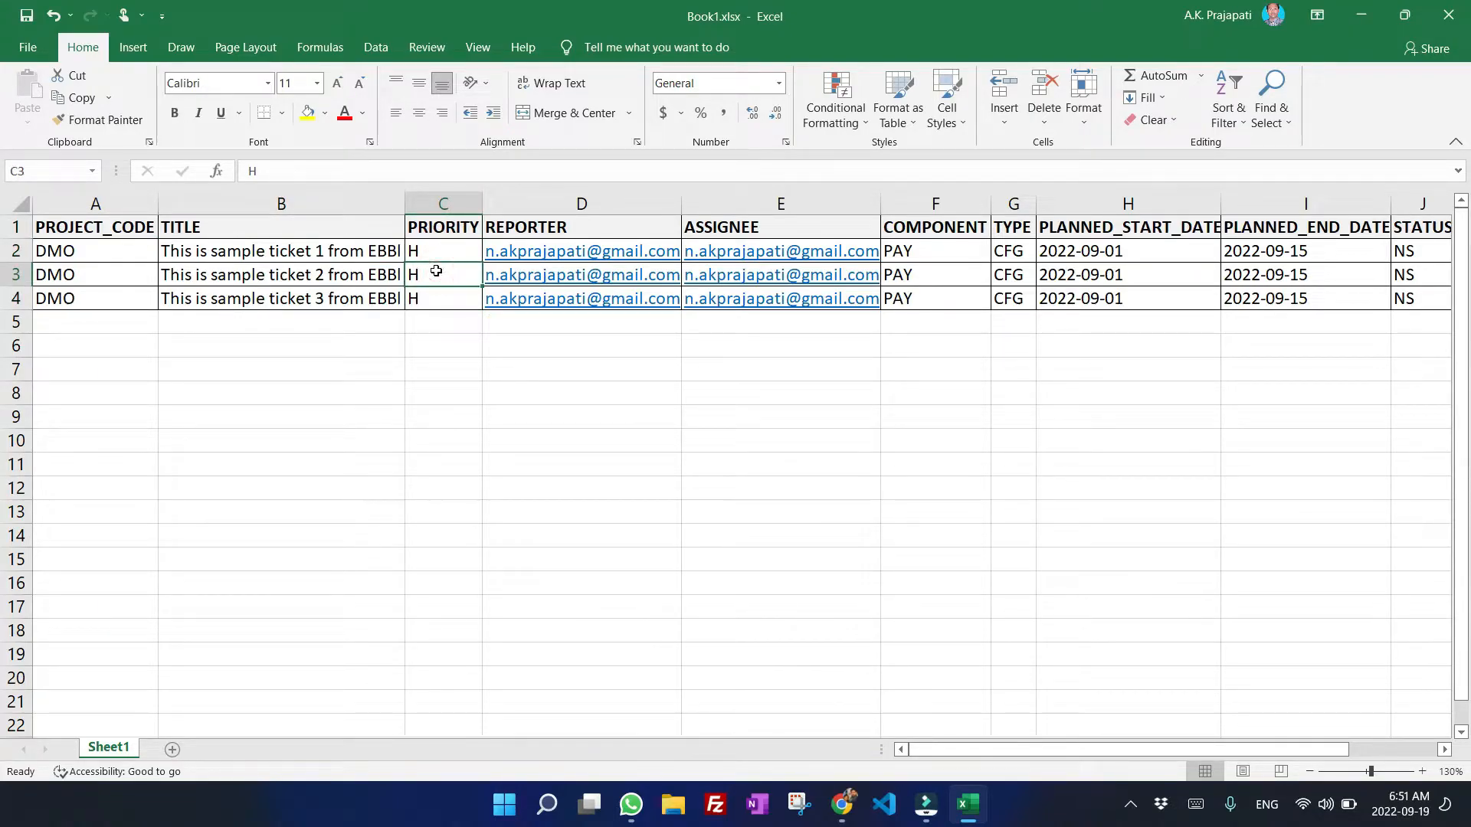
type("M")
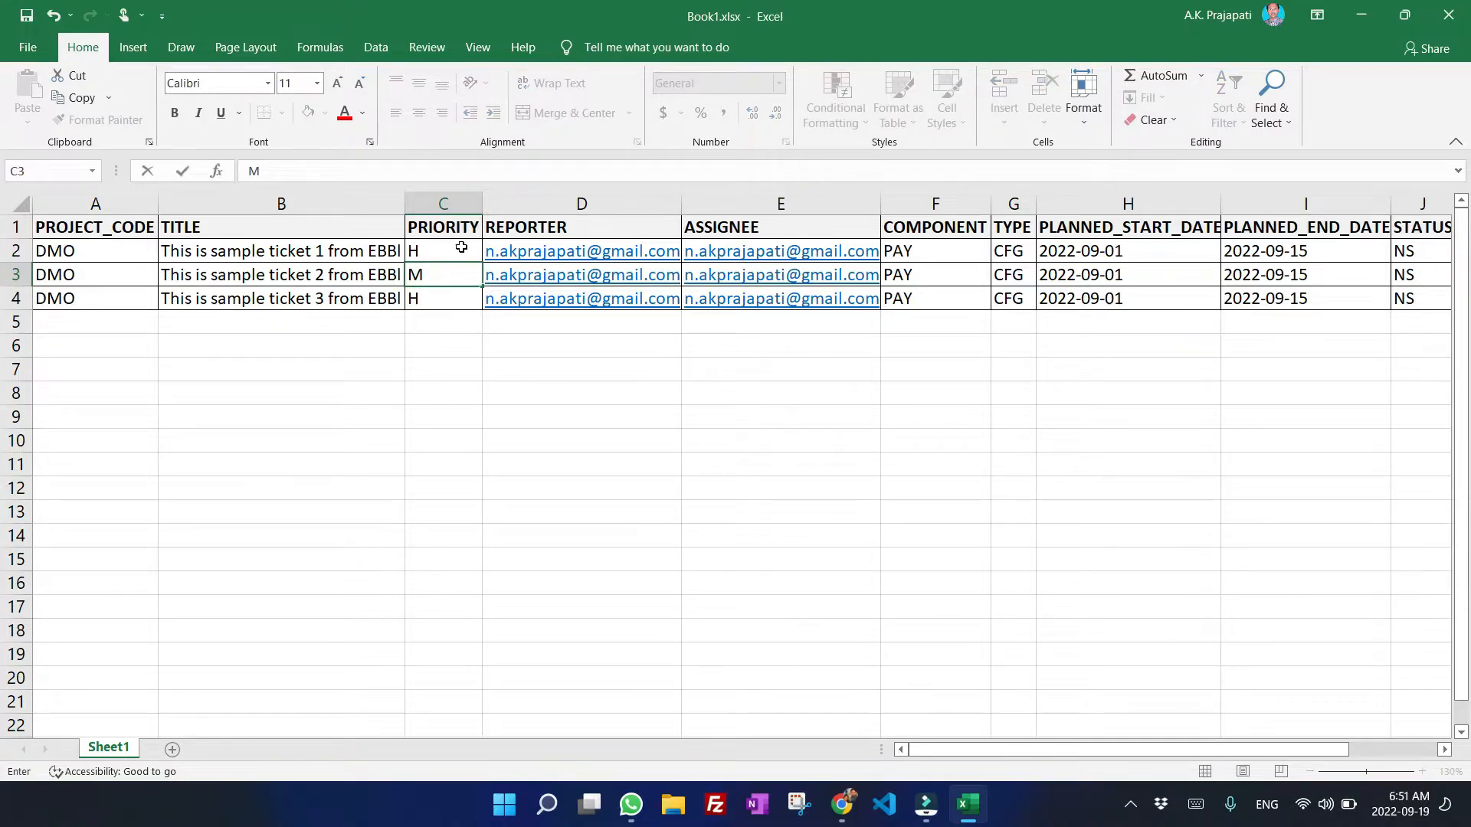
left_click(439, 302)
type("L")
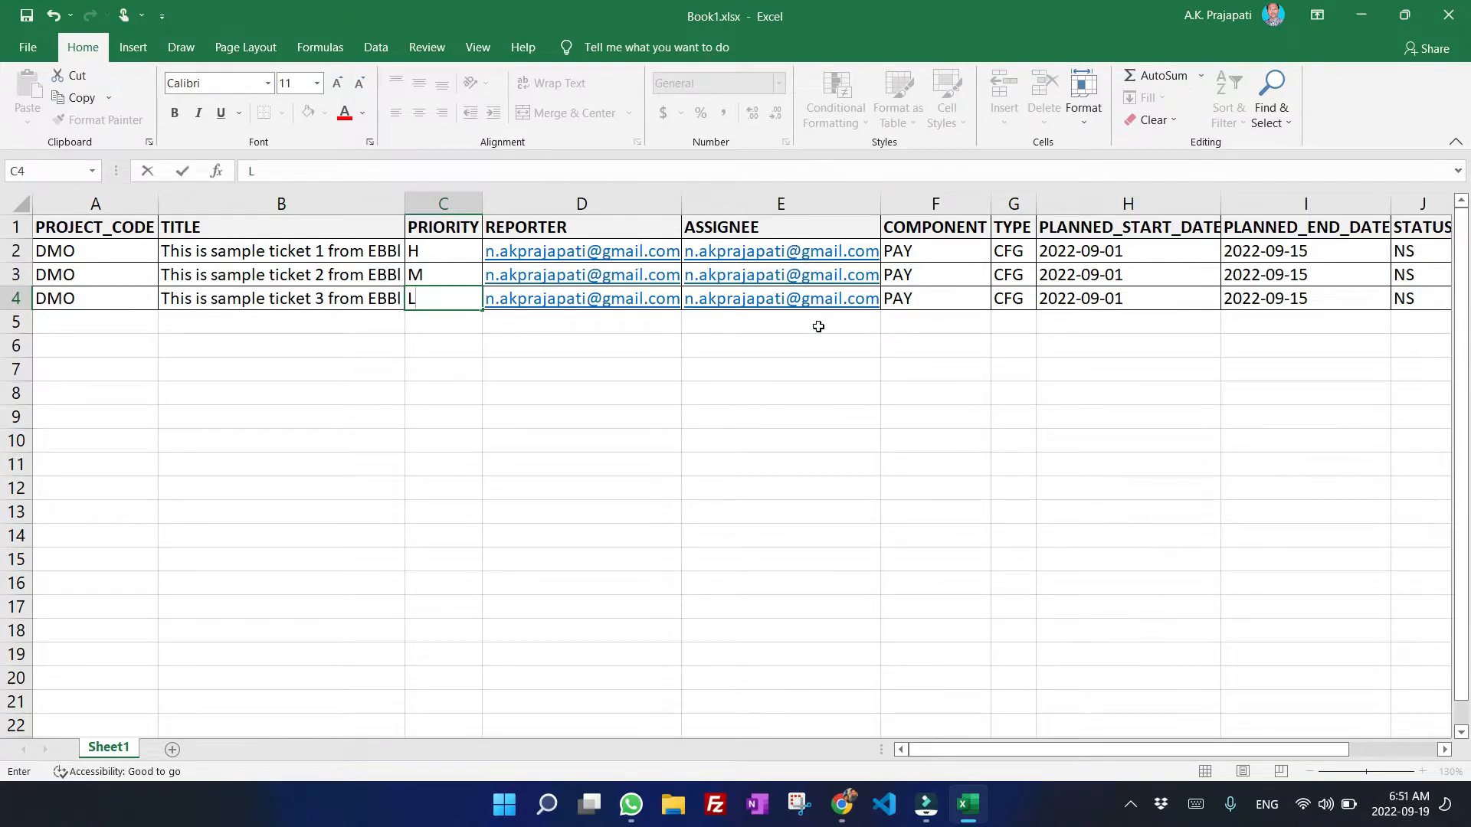
Review the second team member's email and application role, then minimize the browser.
left_click(842, 805)
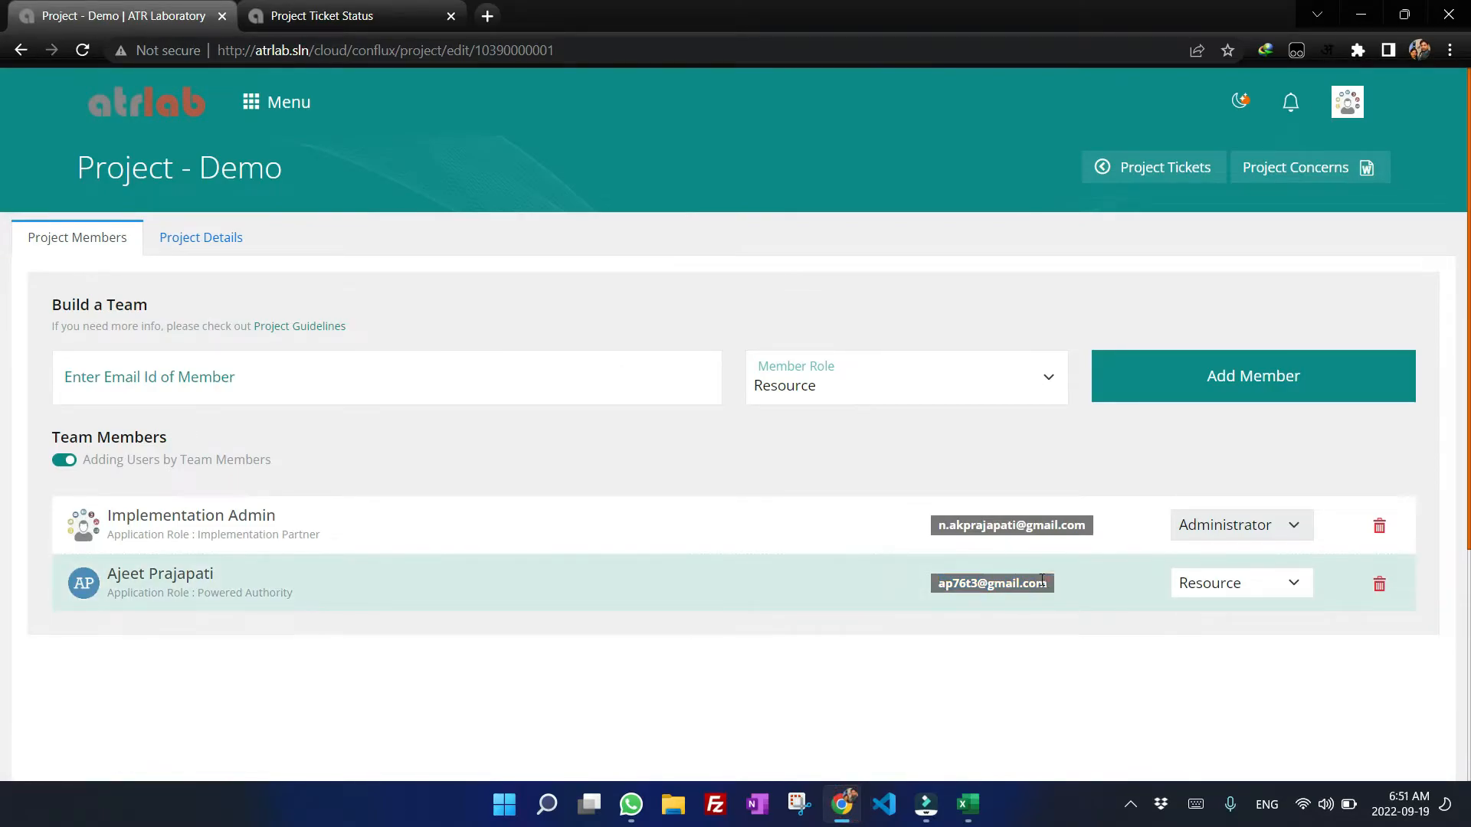
left_click_drag(1054, 584, 924, 588)
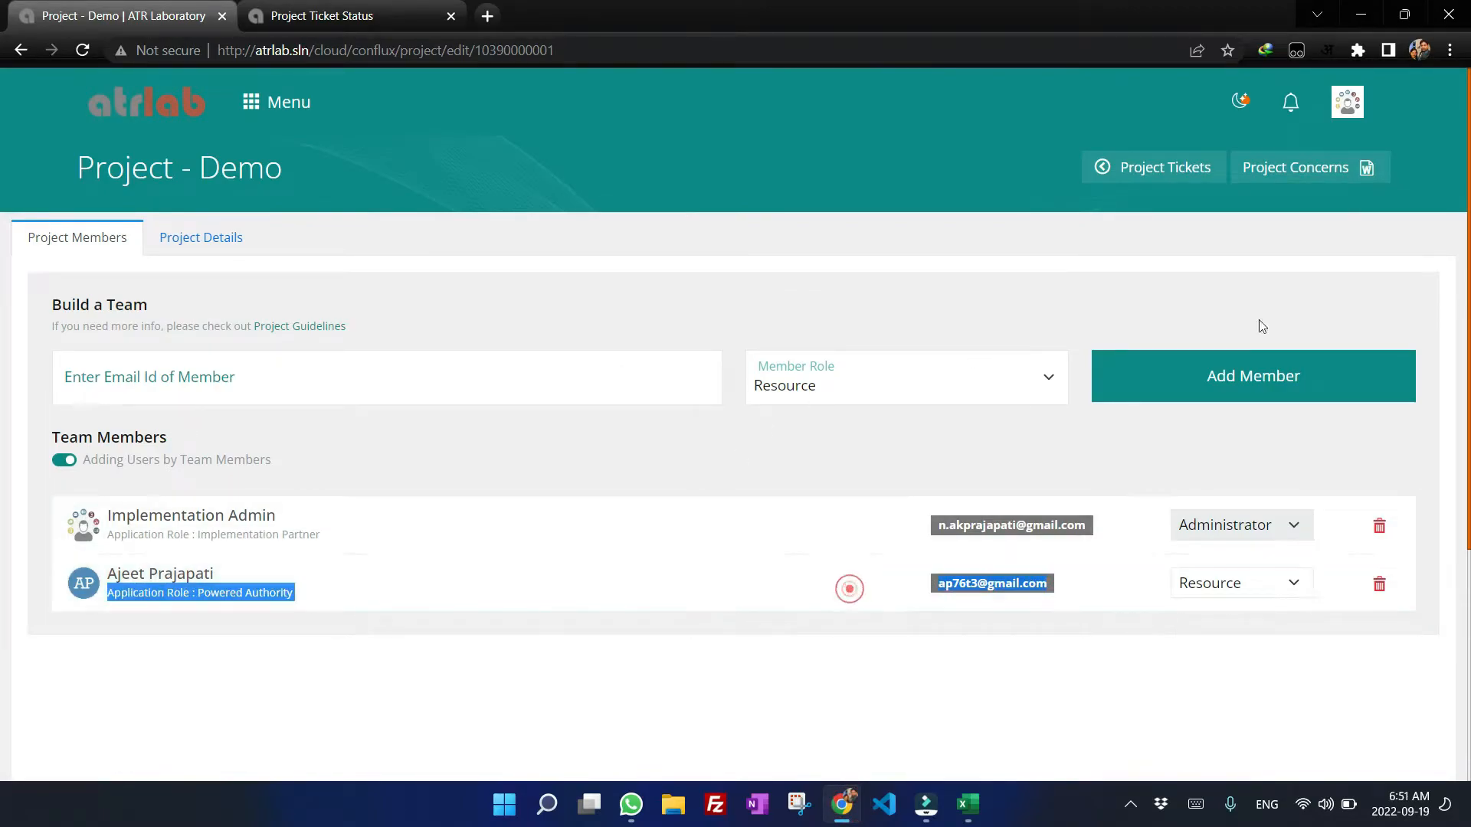
left_click(1360, 14)
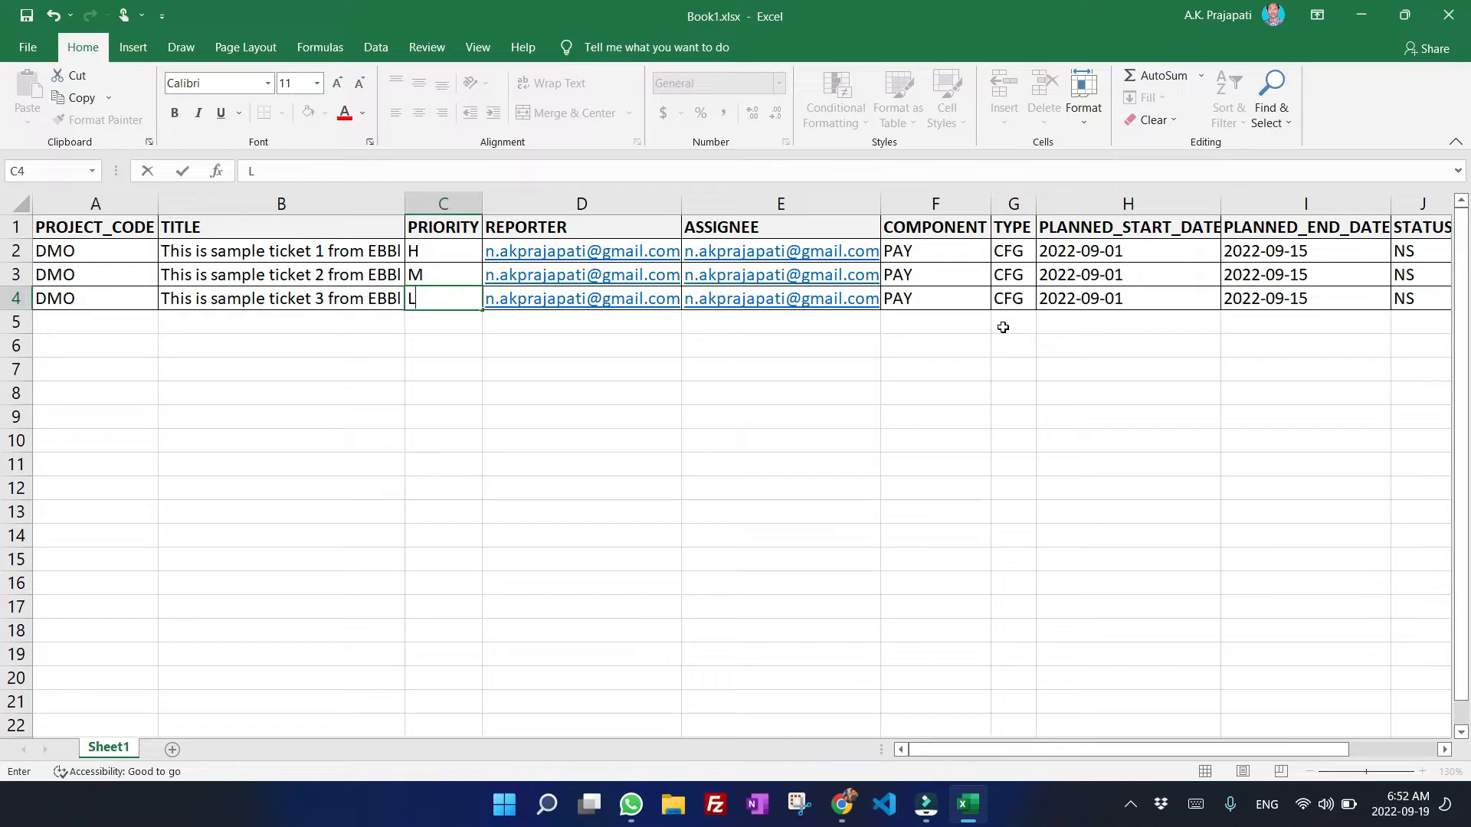
Inspect the planned start date cell values and the remaining columns through DESCRIPTION, selecting the ticket rows.
left_click(1088, 252)
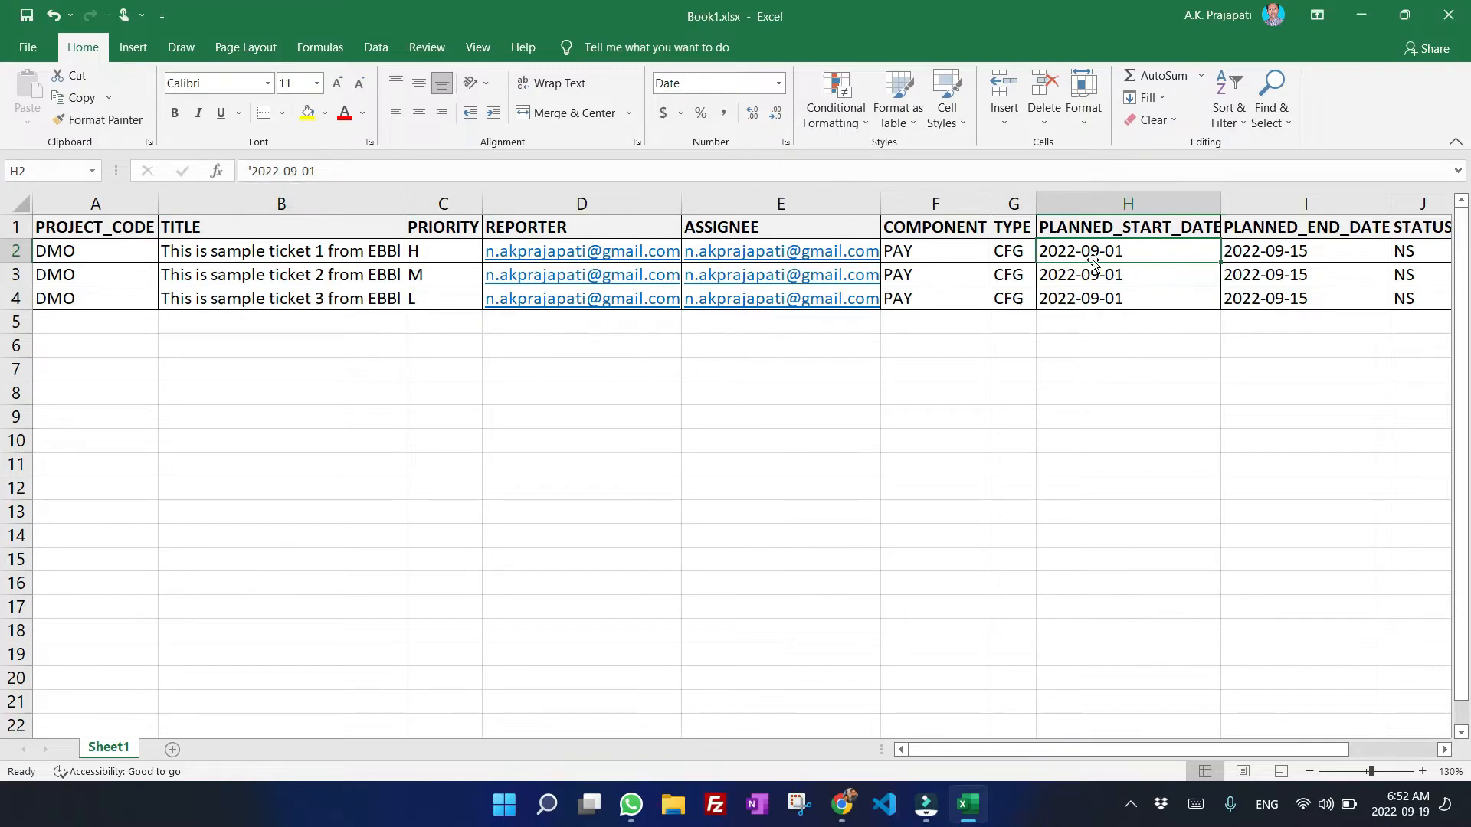
left_click(257, 170)
left_click(245, 169)
left_click(243, 168)
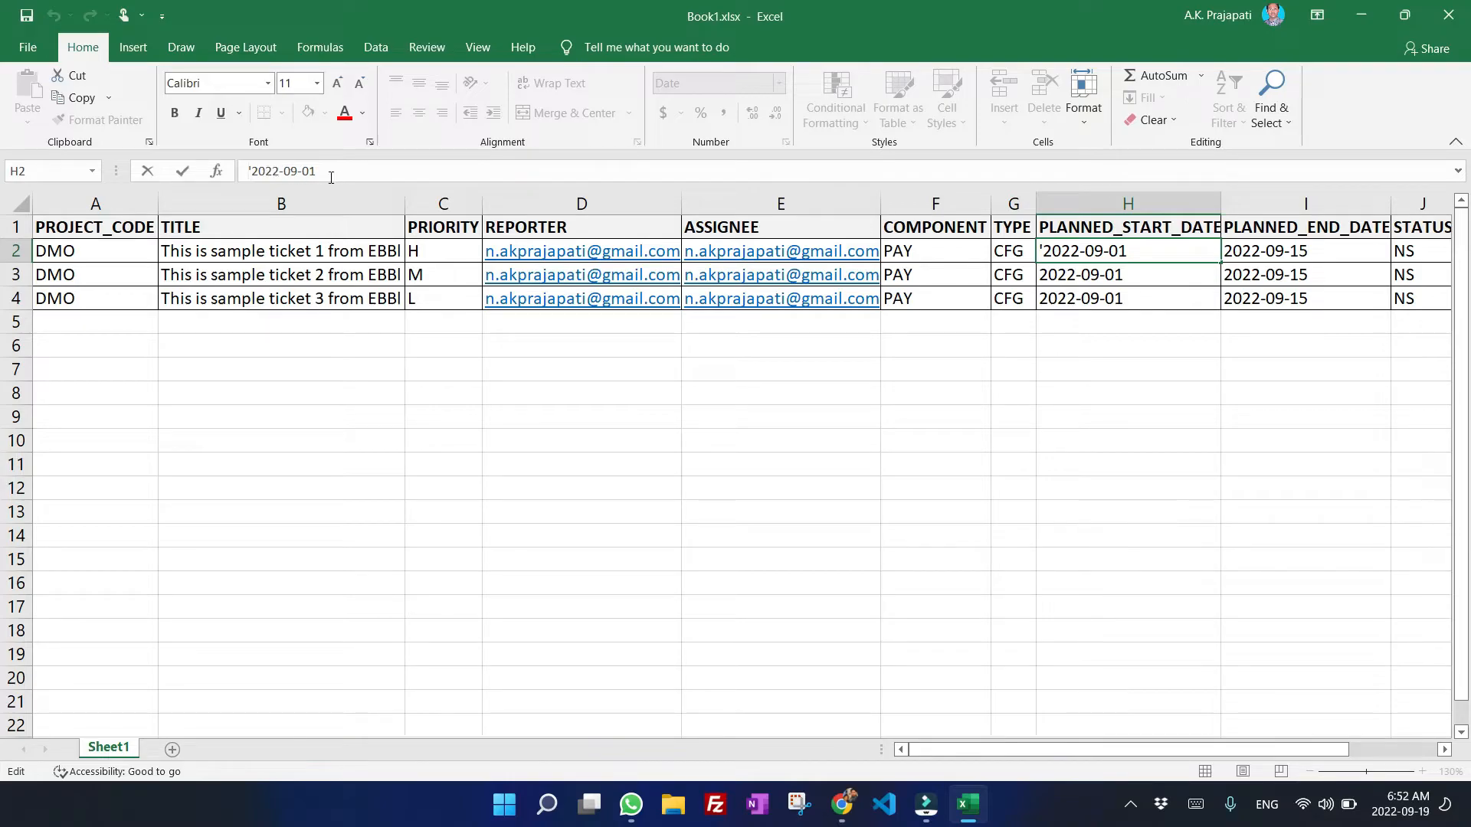
left_click(1072, 285)
left_click(1076, 249)
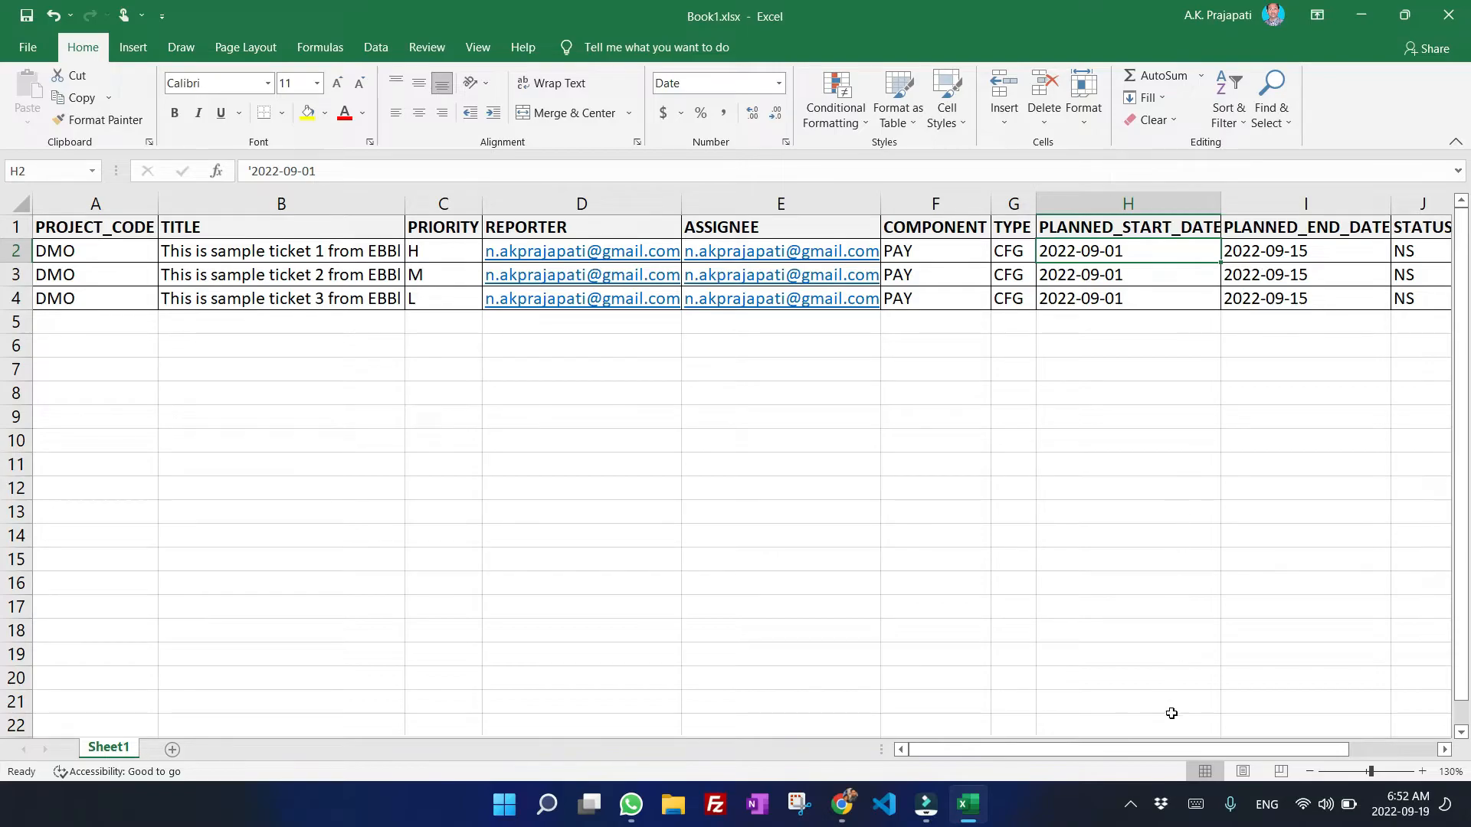
left_click_drag(1094, 751, 1259, 748)
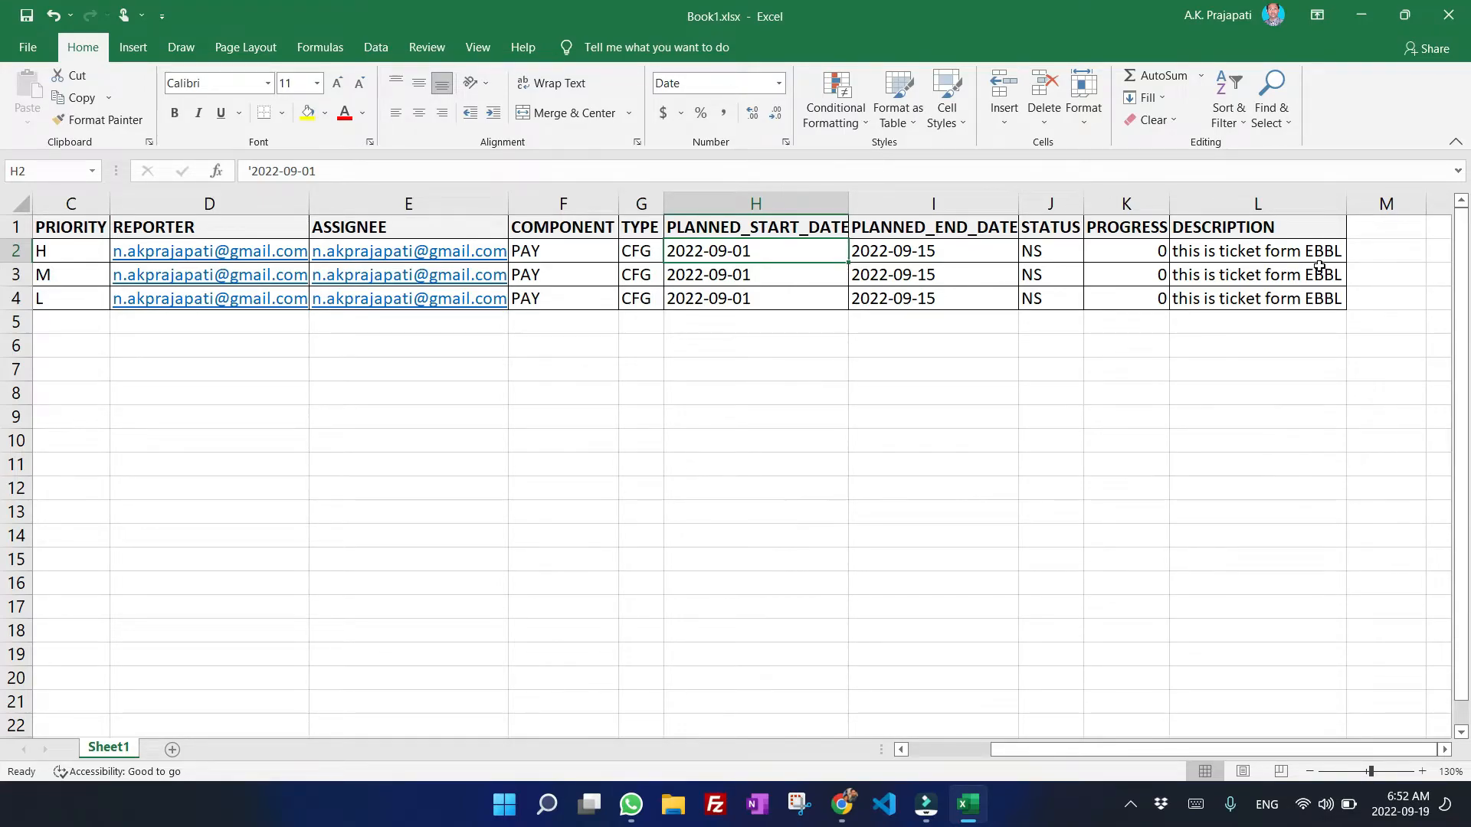
mouse_move(1132, 751)
left_mouse_down()
mouse_move(1164, 750)
mouse_move(1127, 755)
left_mouse_up()
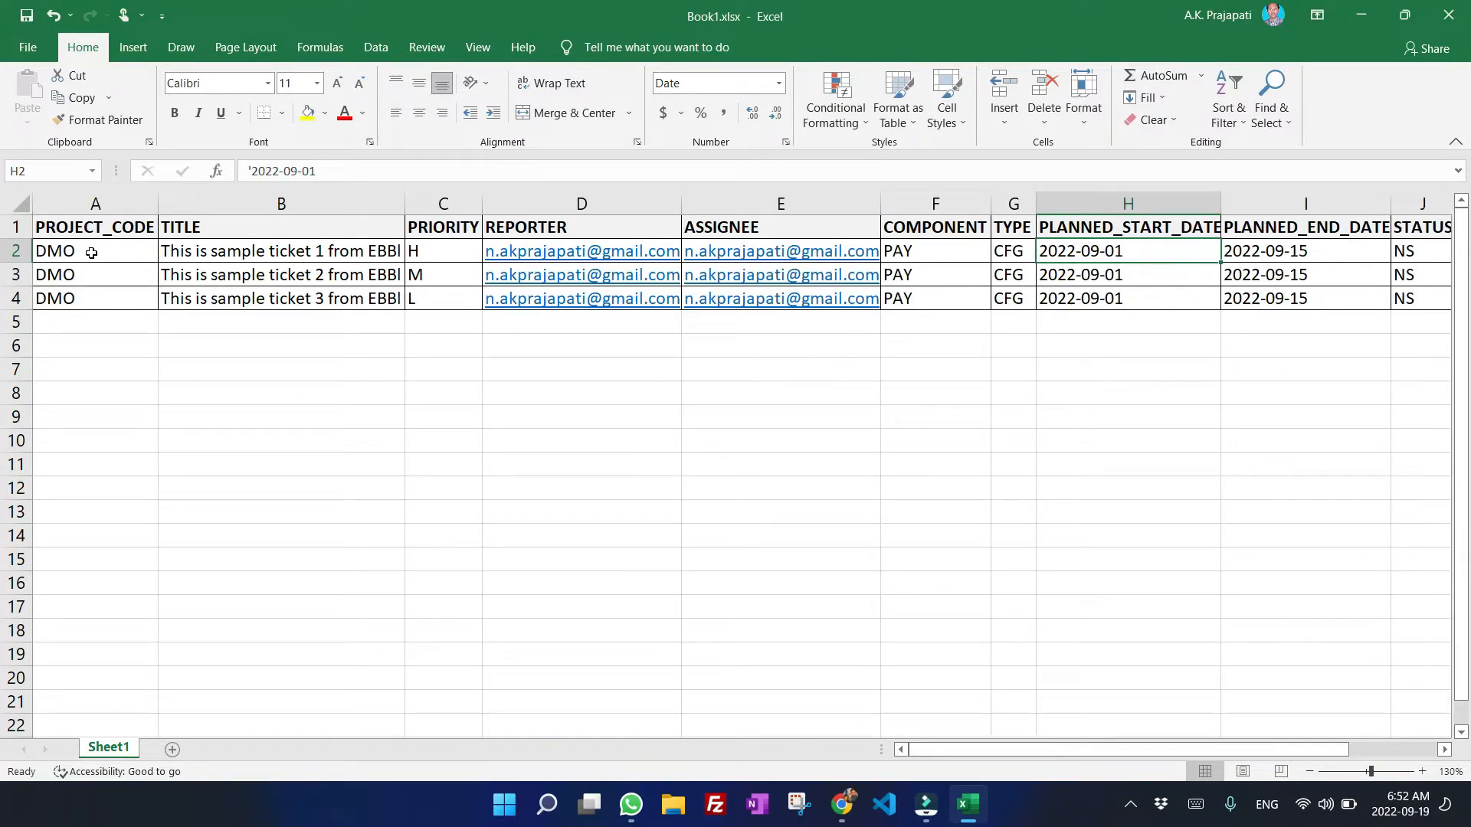
left_click_drag(96, 252, 1433, 307)
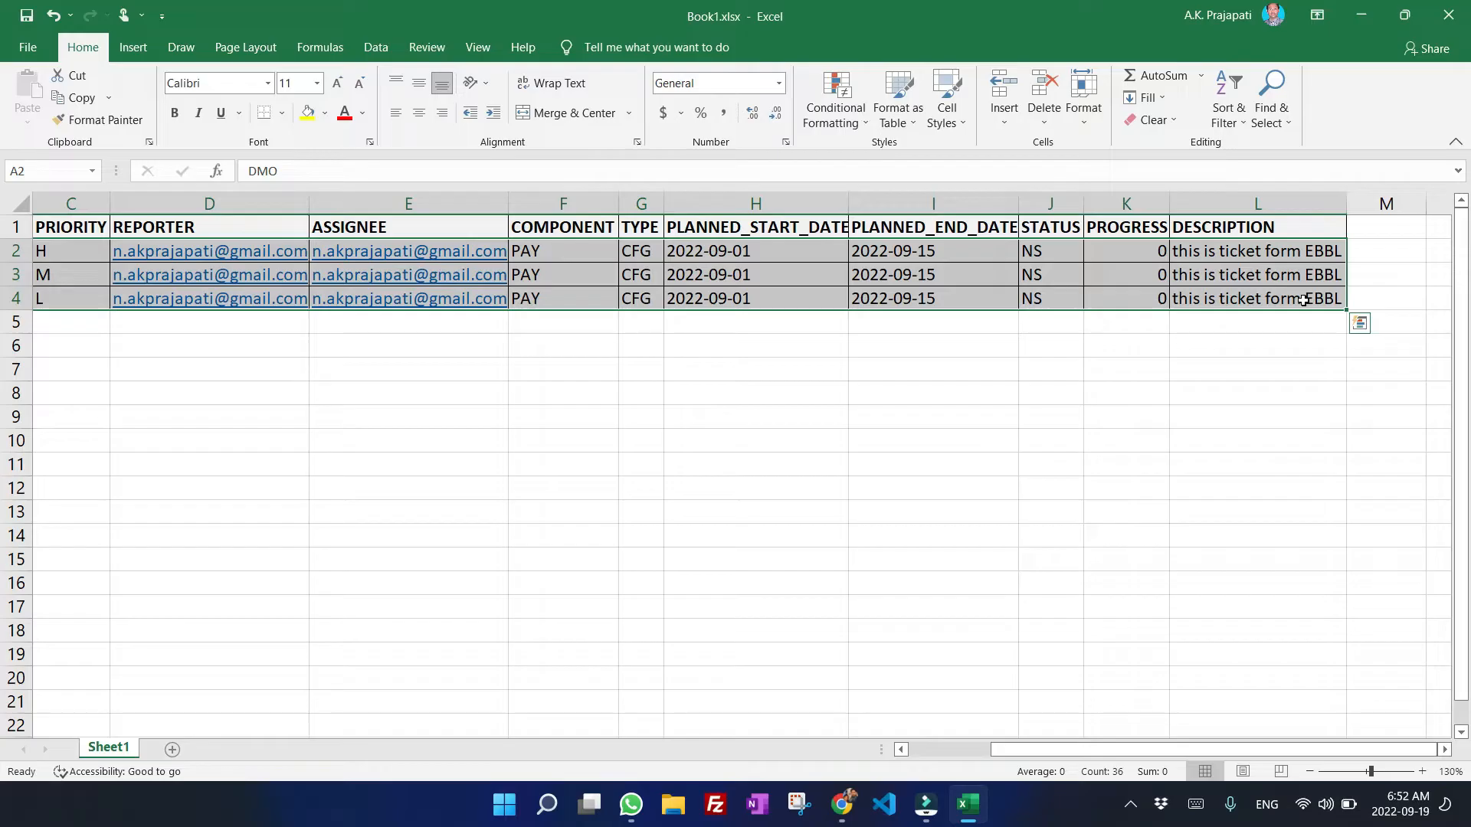
Browse the project's scrum board filters for assignee, status, priority, component, type and date range.
key("alt+Tab")
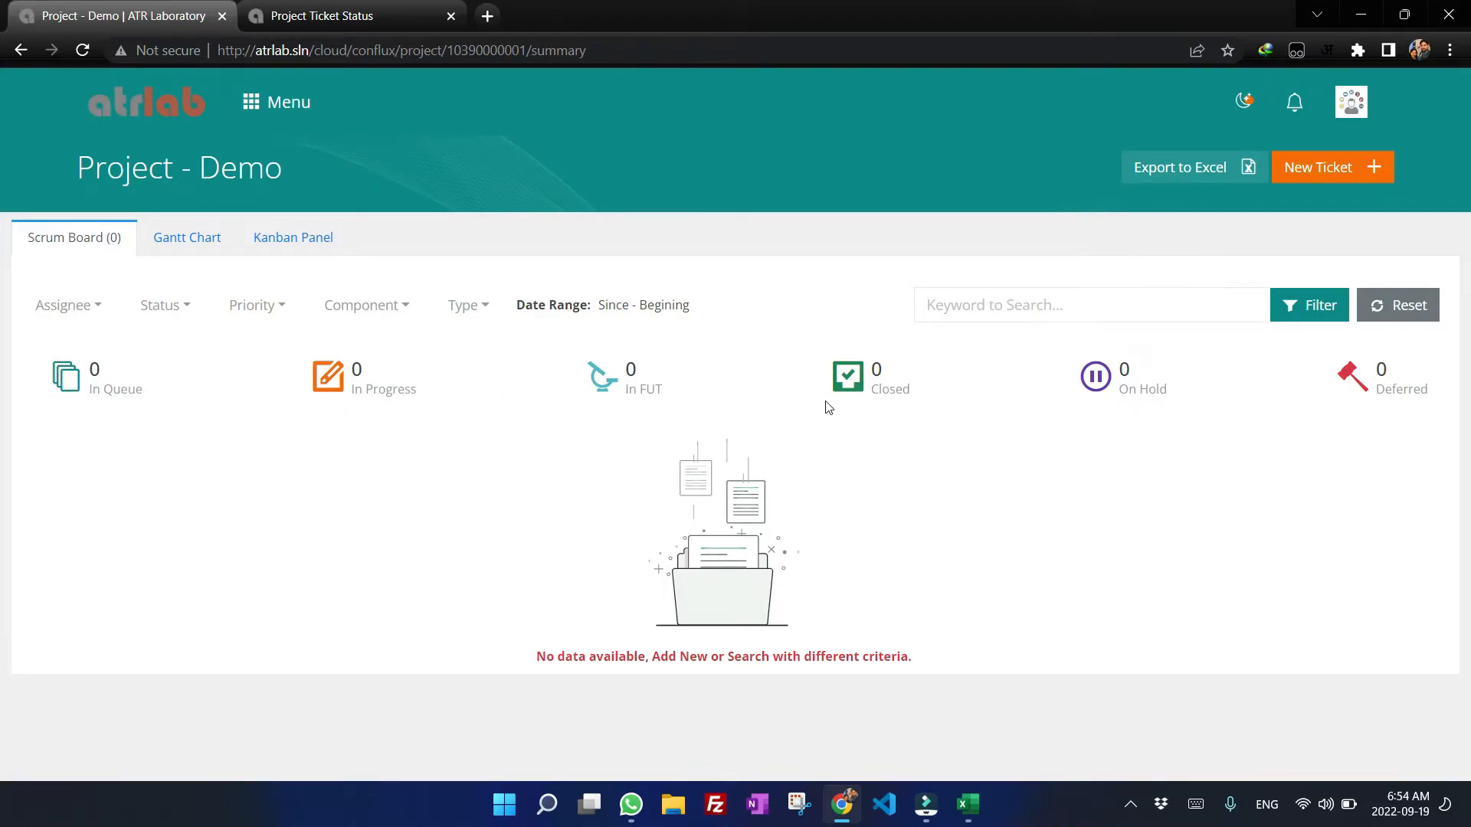
left_click(468, 305)
left_click(405, 305)
left_click(280, 308)
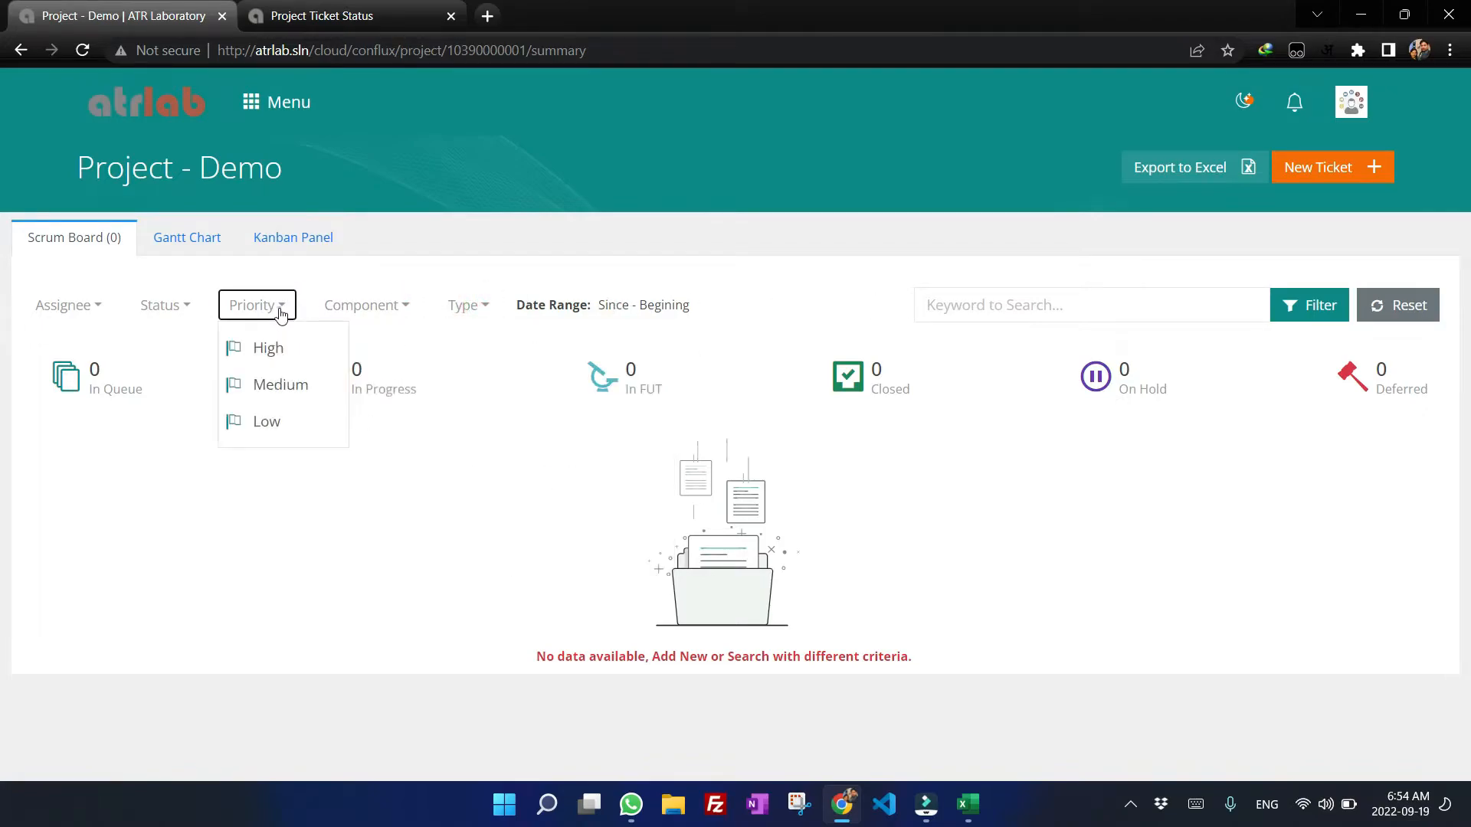
left_click(182, 306)
left_click(83, 307)
left_click(497, 308)
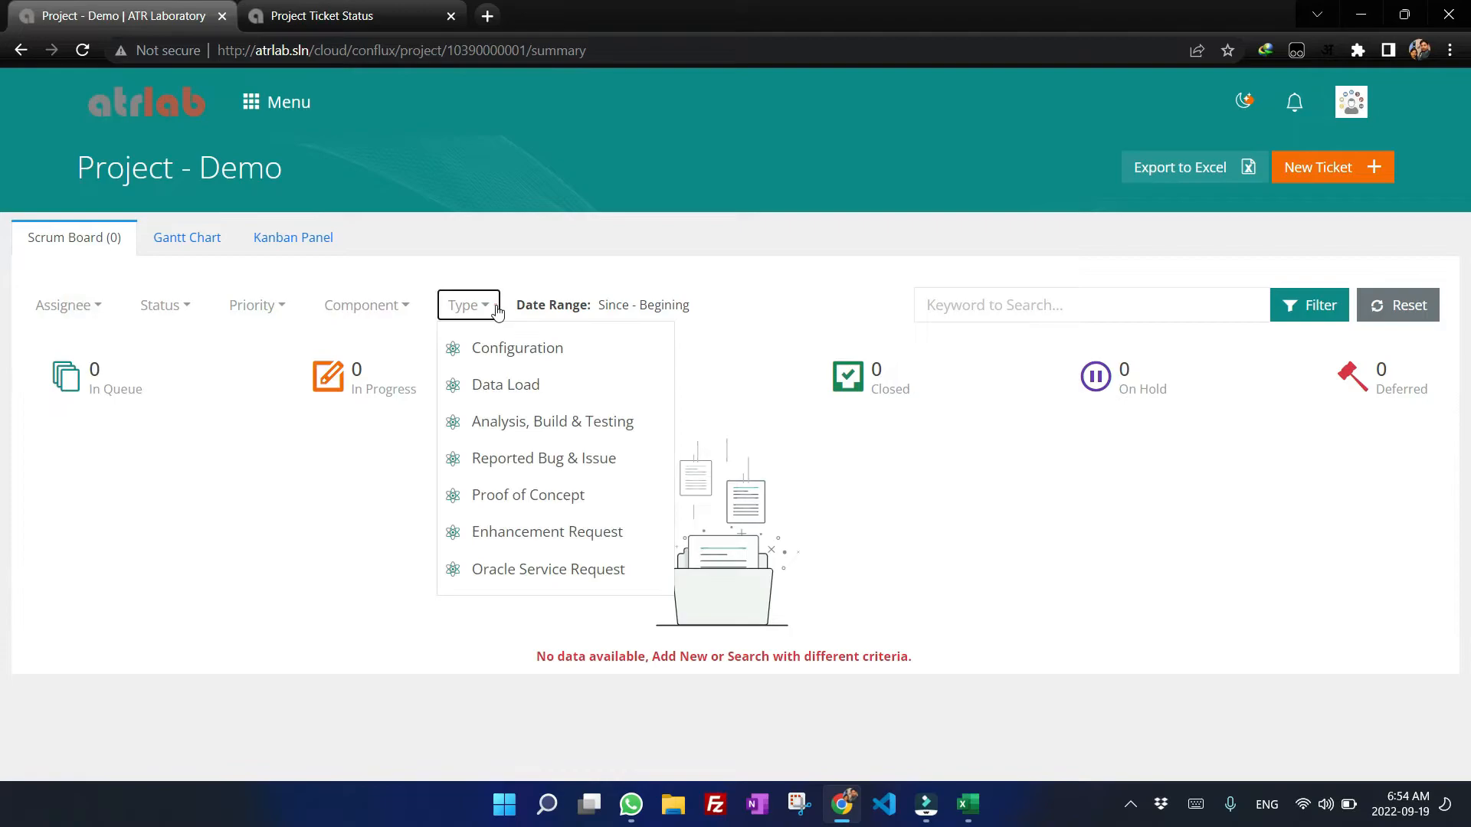
left_click(681, 307)
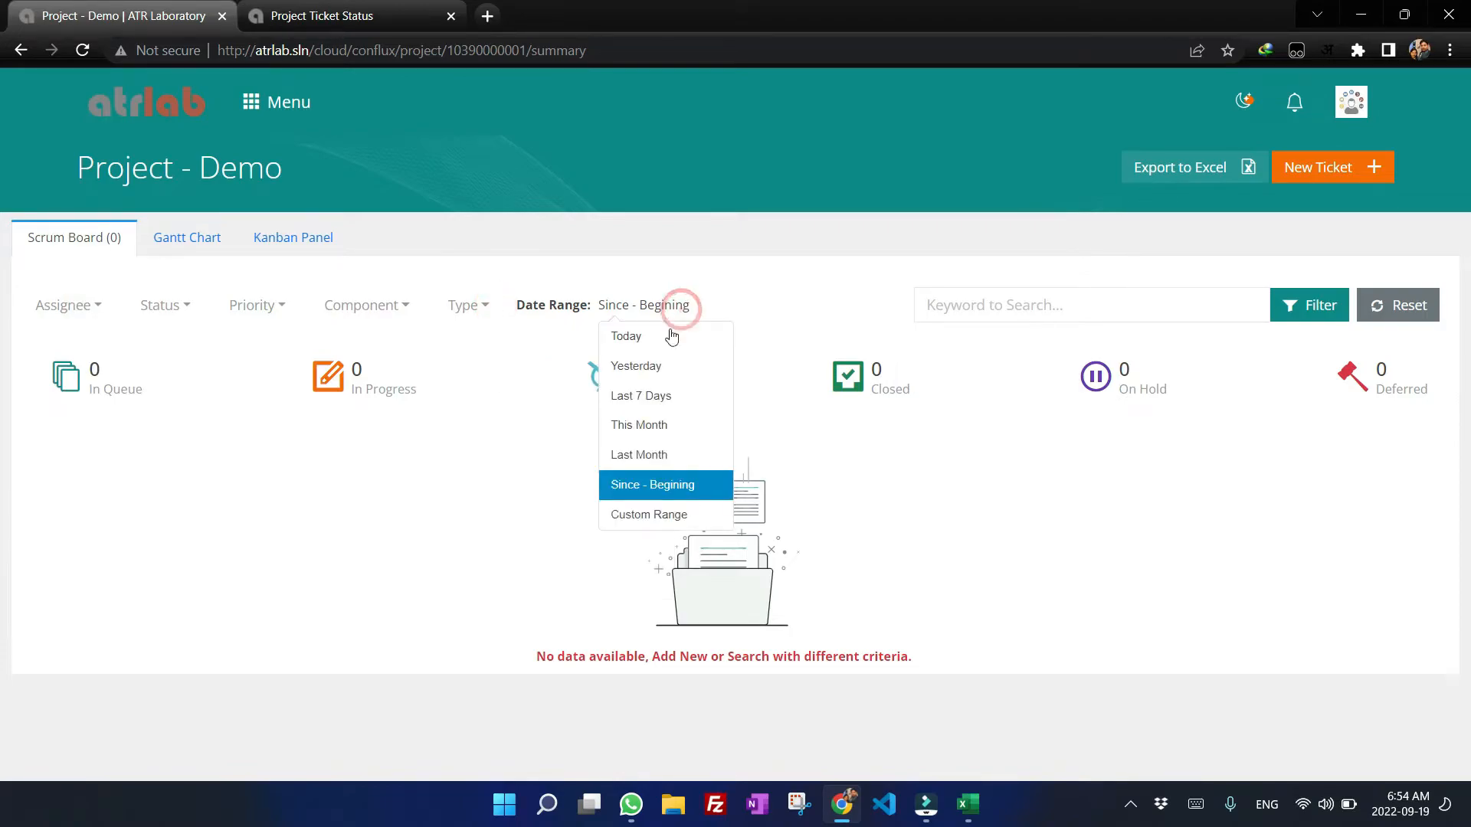
left_click(648, 513)
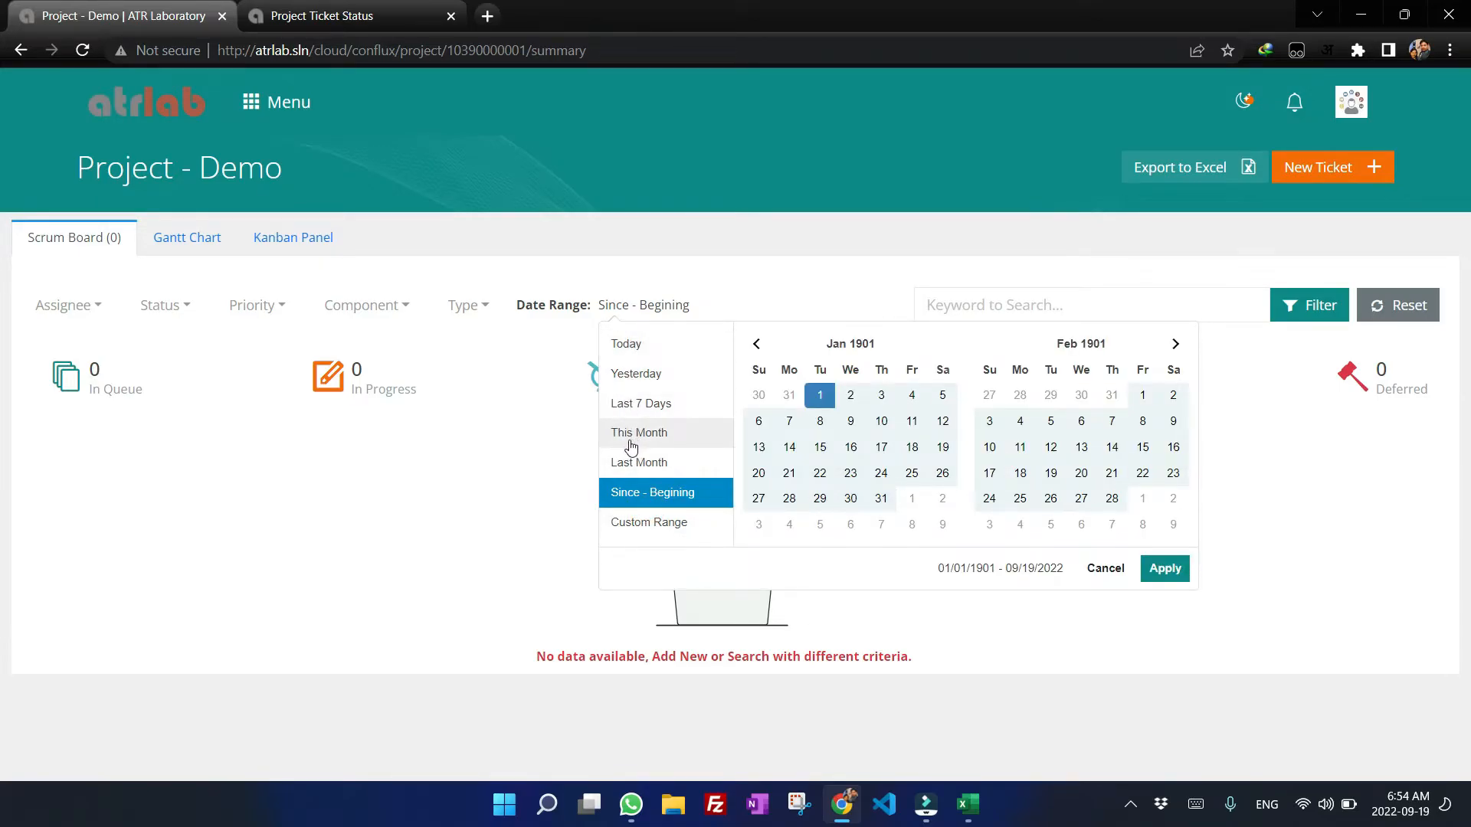
left_click(438, 476)
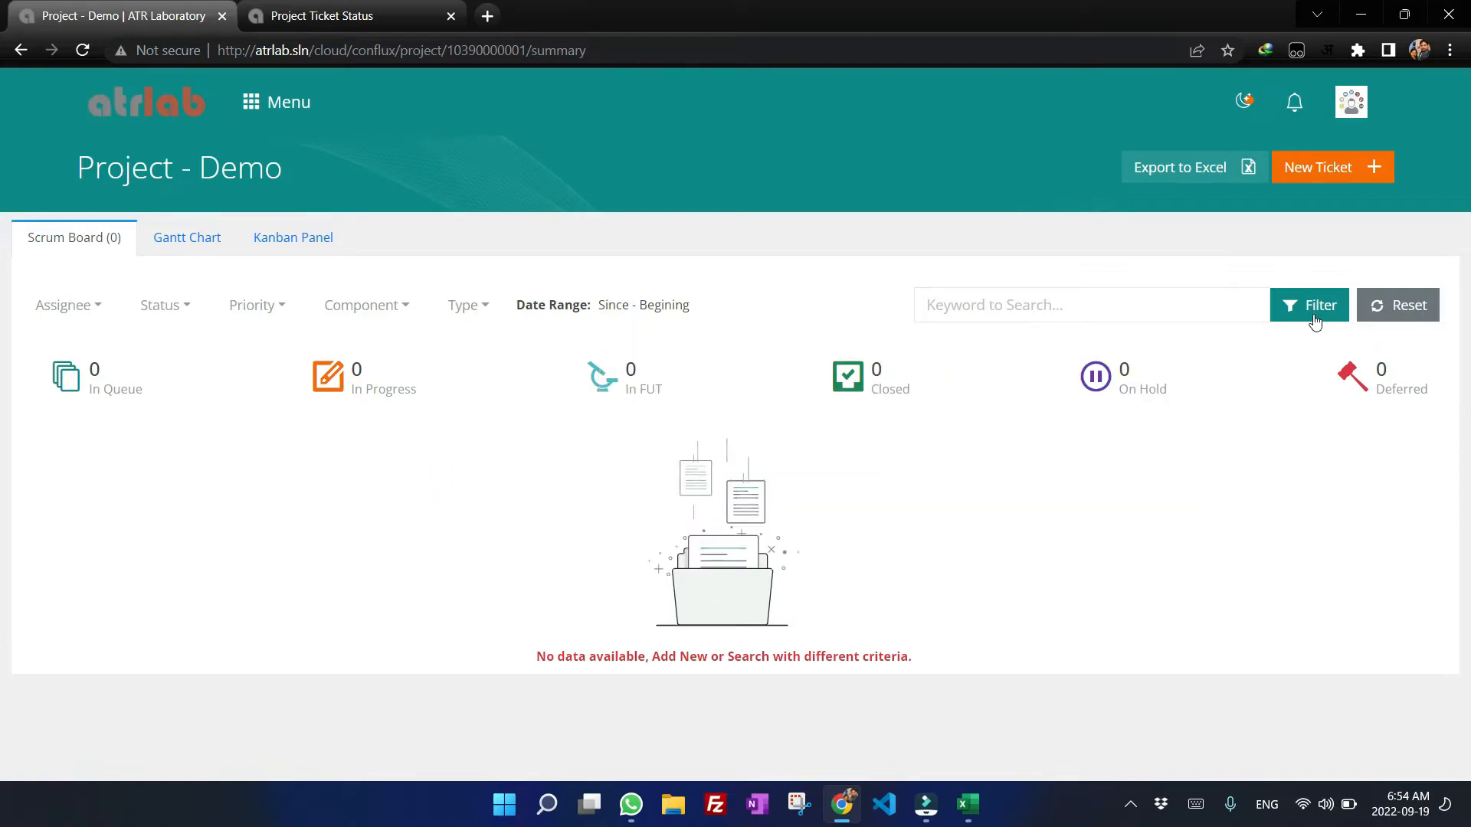
Open the Import Project Tickets scheduled process from Unscheduled Processes.
left_click(386, 7)
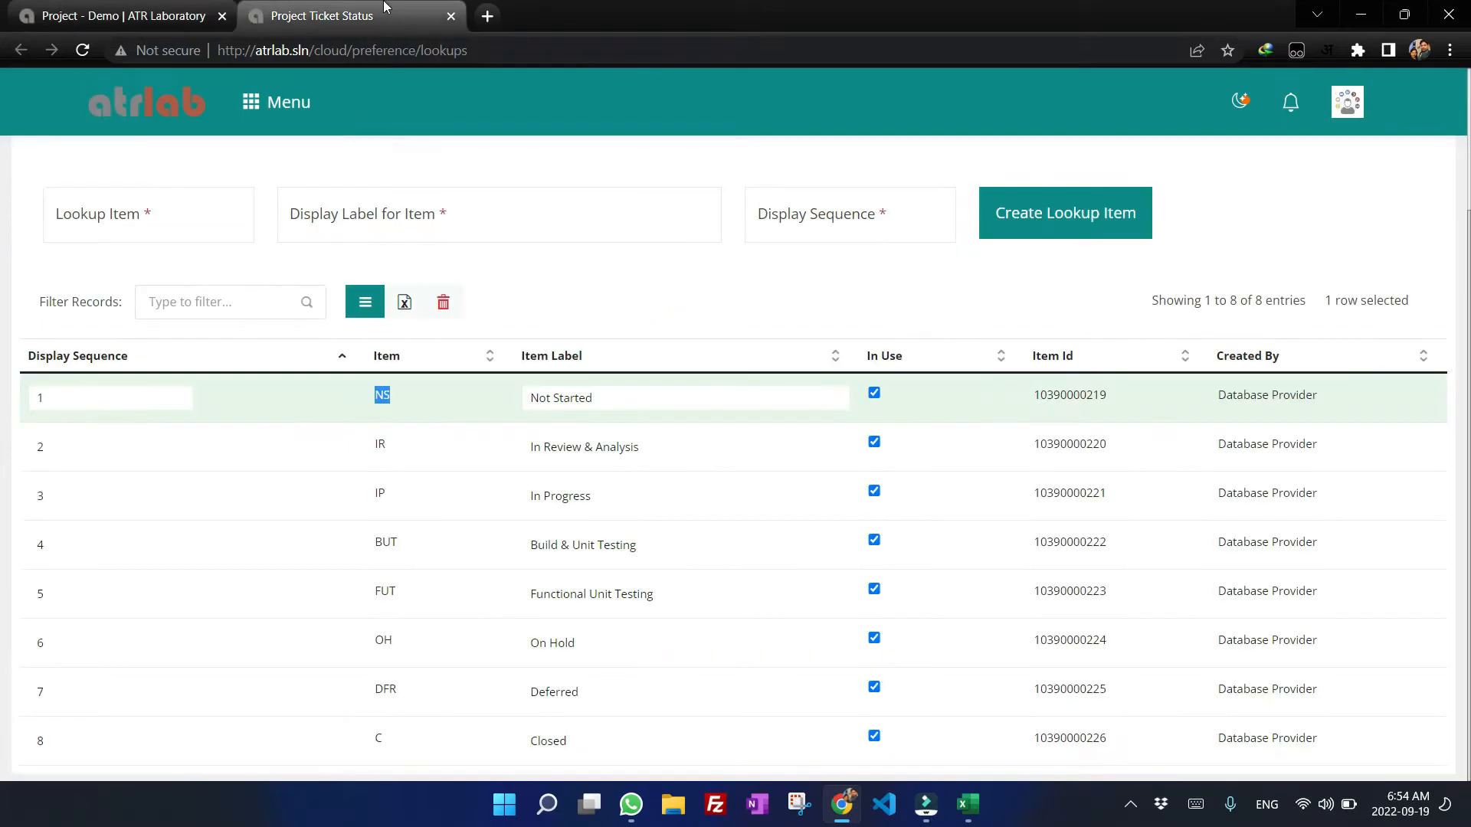
left_click(277, 102)
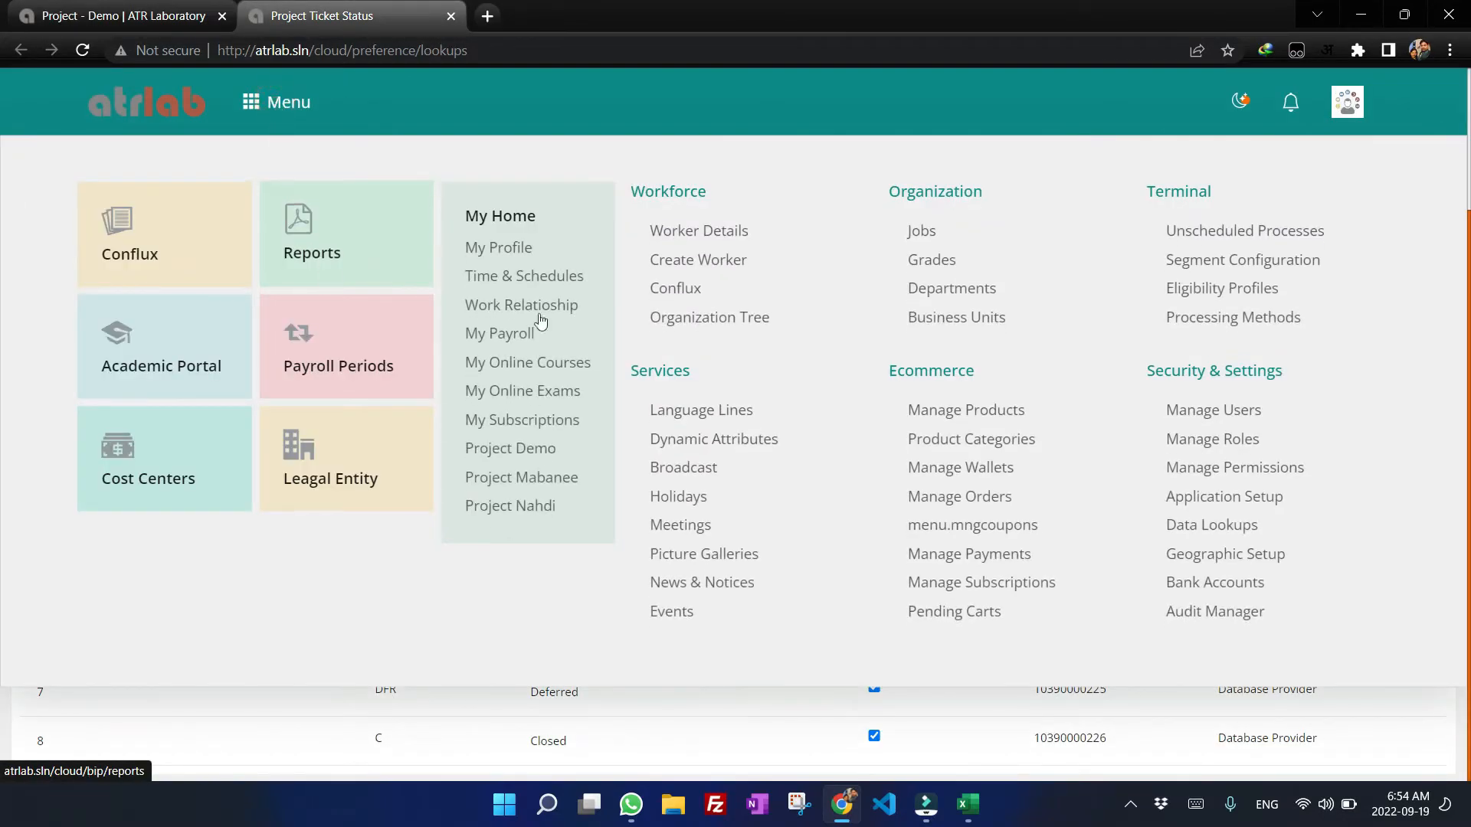
left_click(1250, 234)
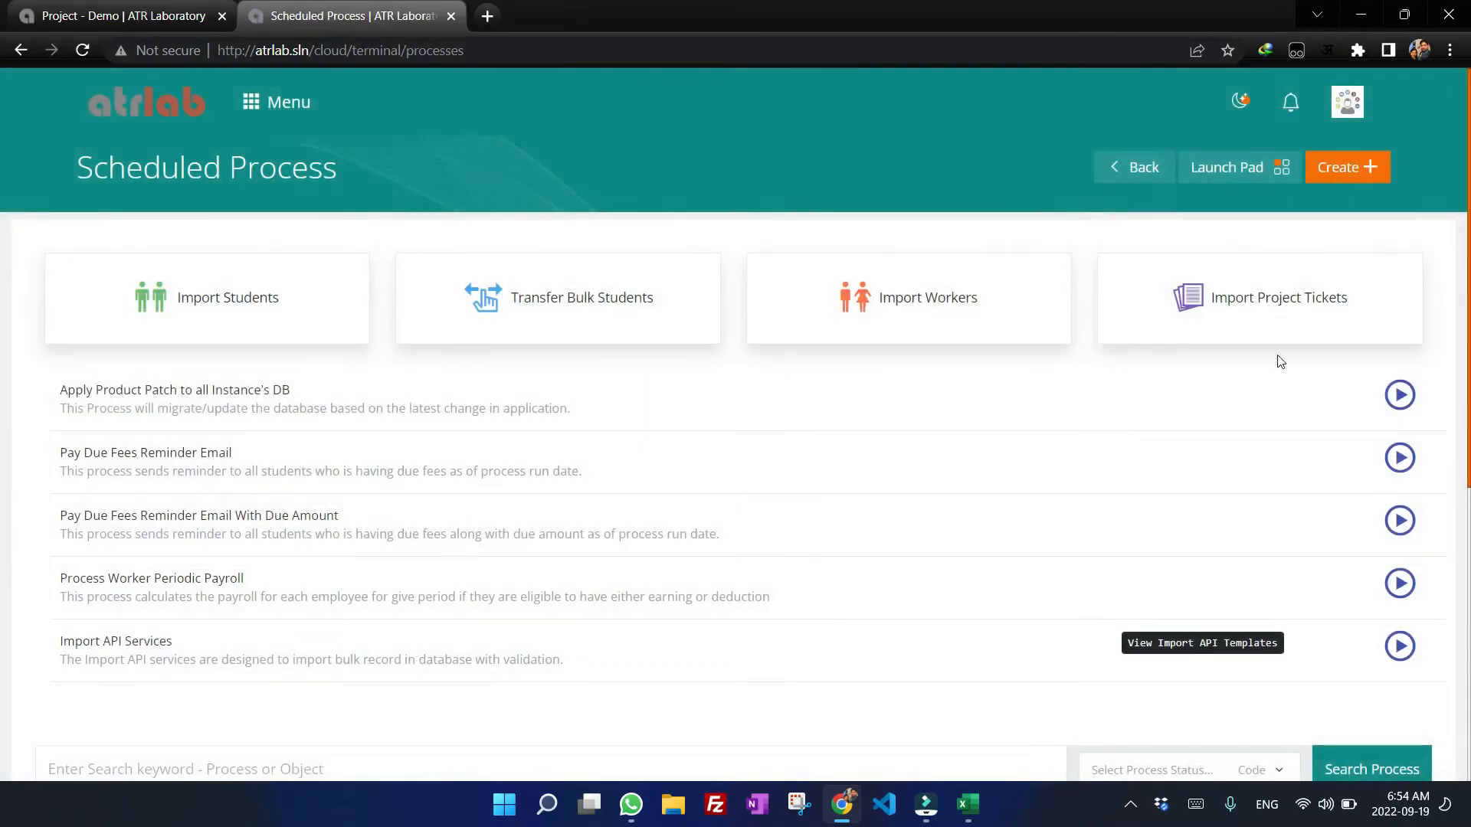
left_click(1257, 307)
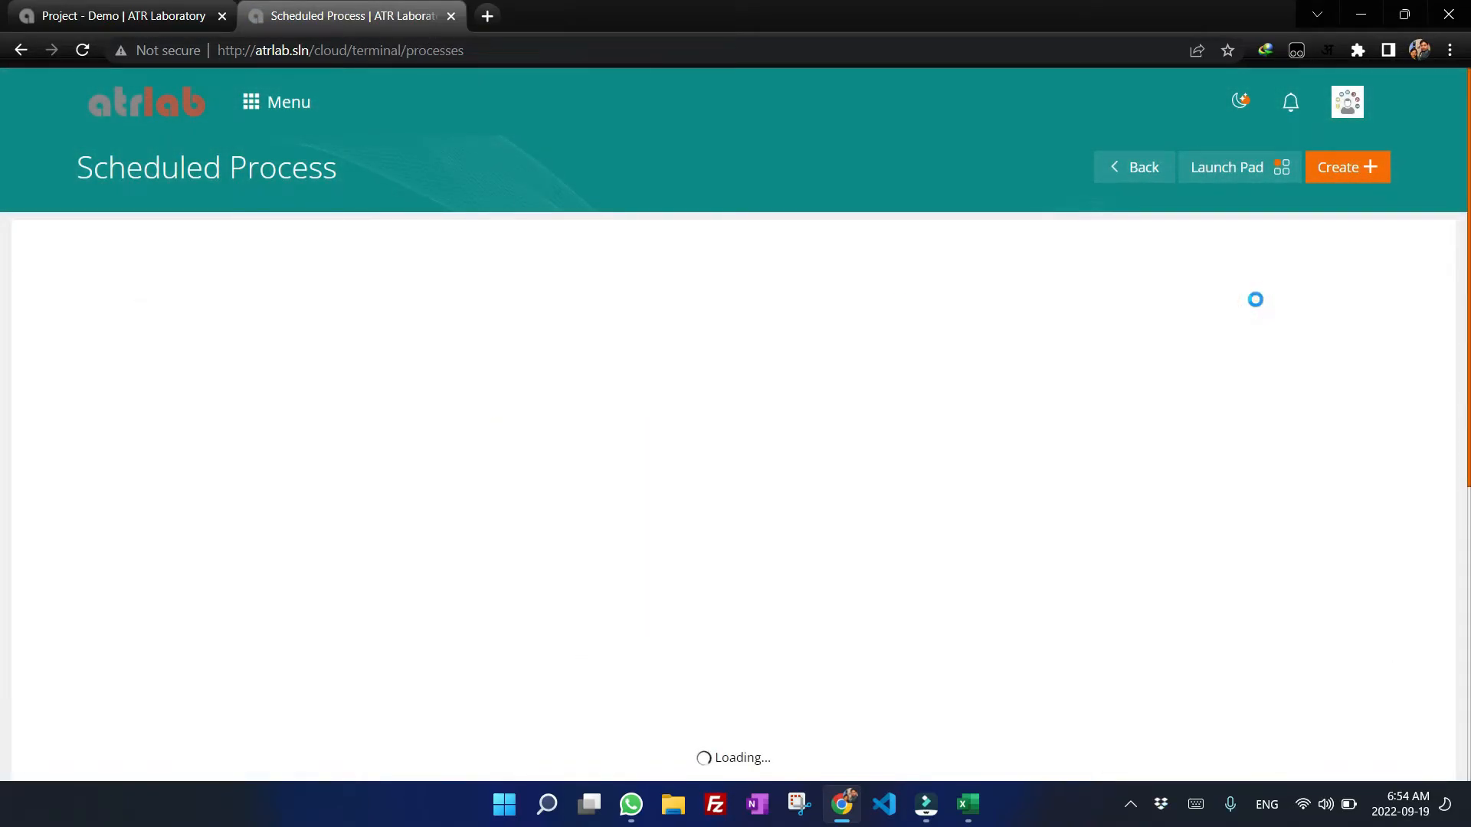
scroll(1257, 307, "down", 2)
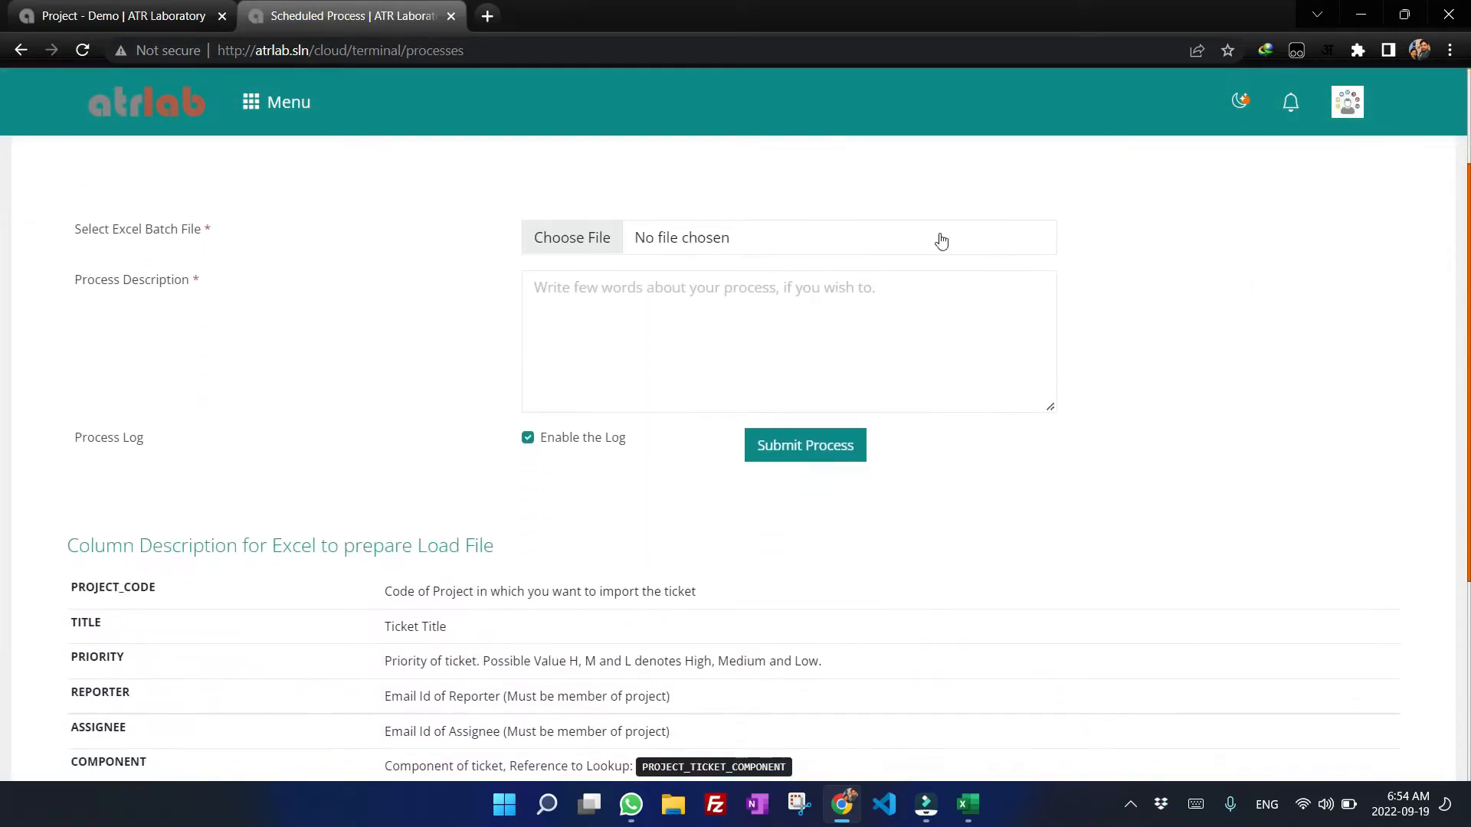
Close the Excel workbook and choose Book1.xlsx from the Desktop as the Excel batch file.
left_click(591, 236)
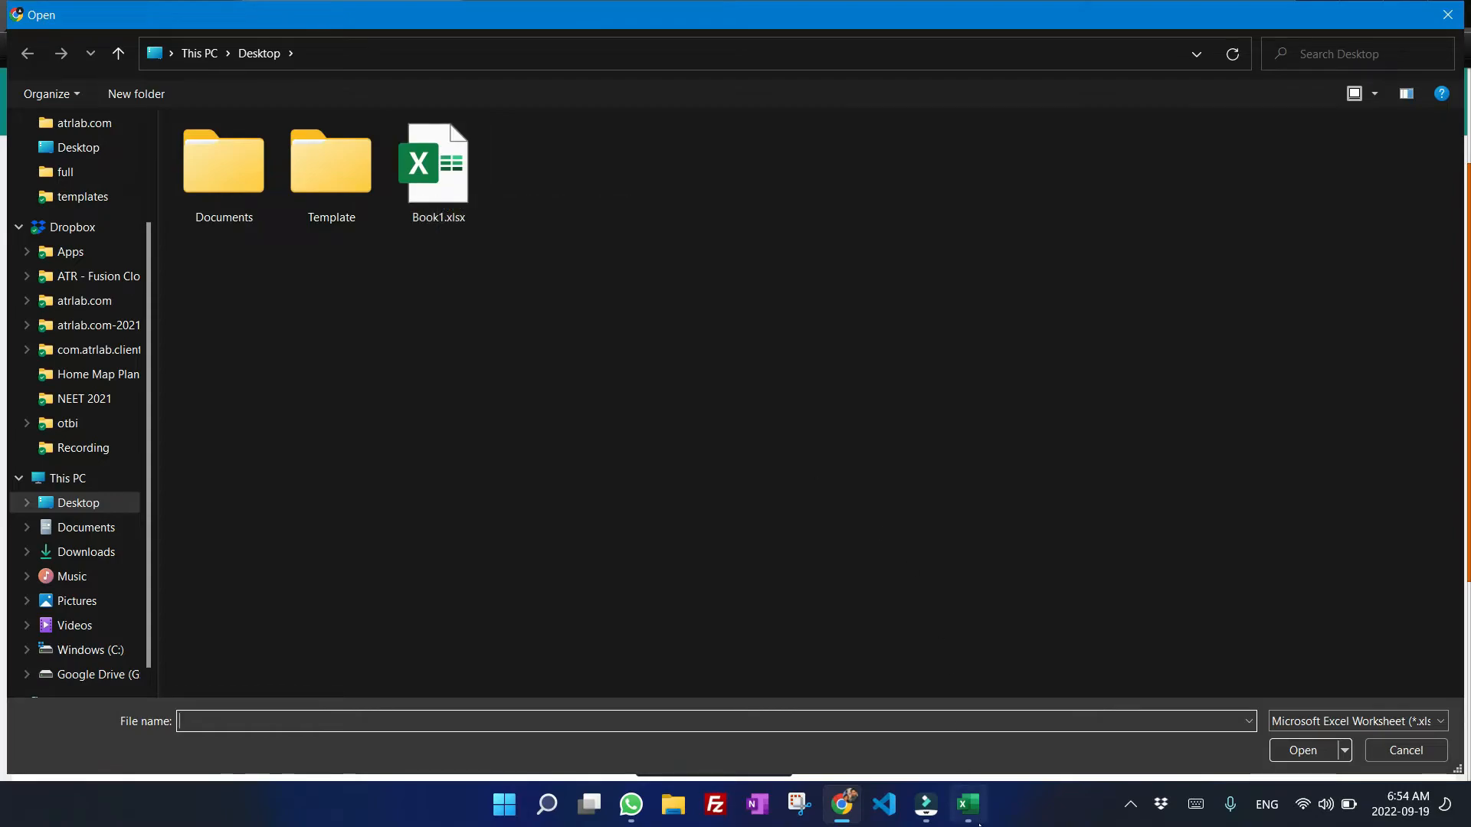
key("alt+Tab")
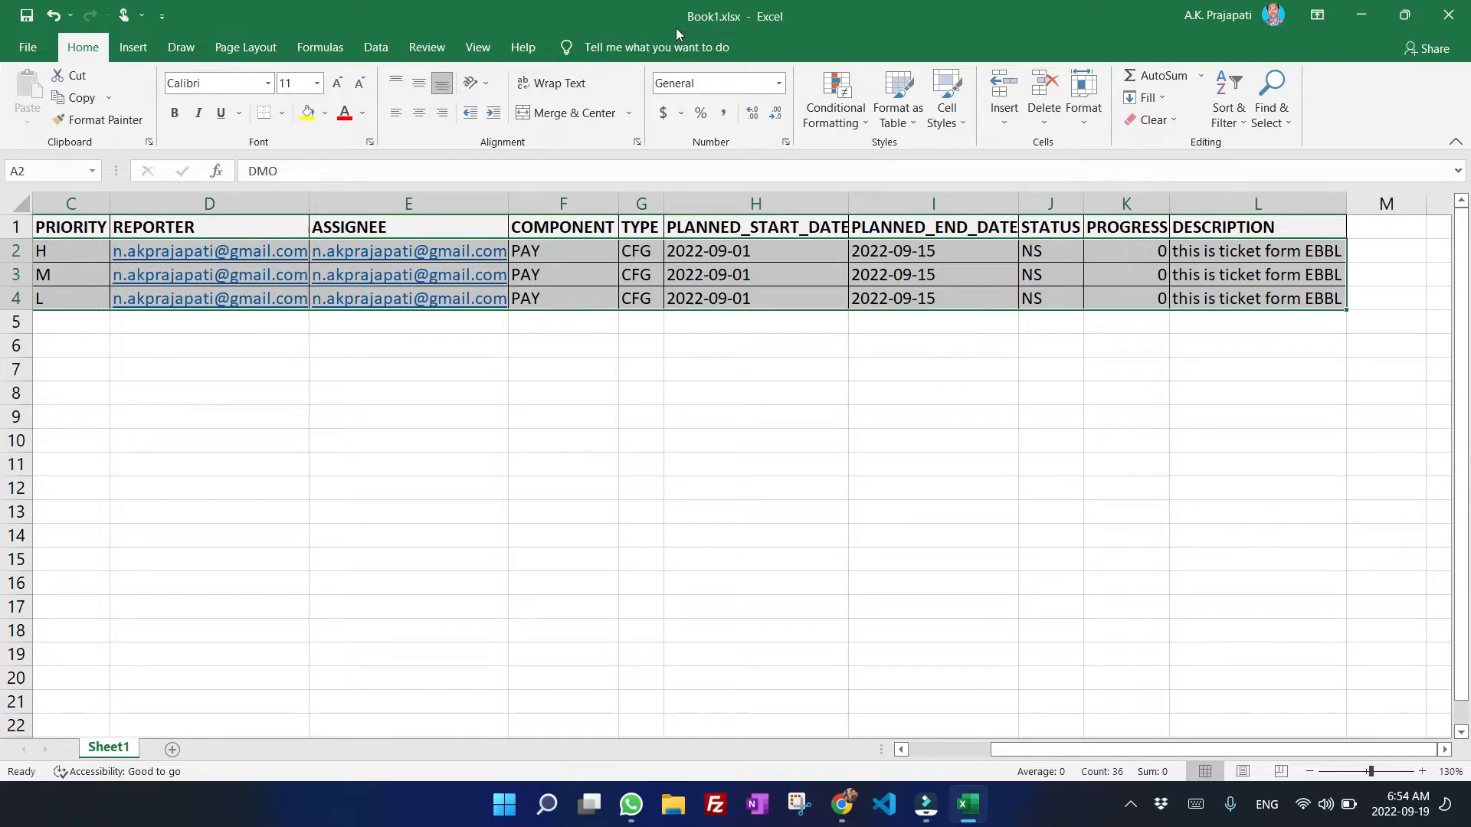
left_click(1447, 15)
left_click(650, 431)
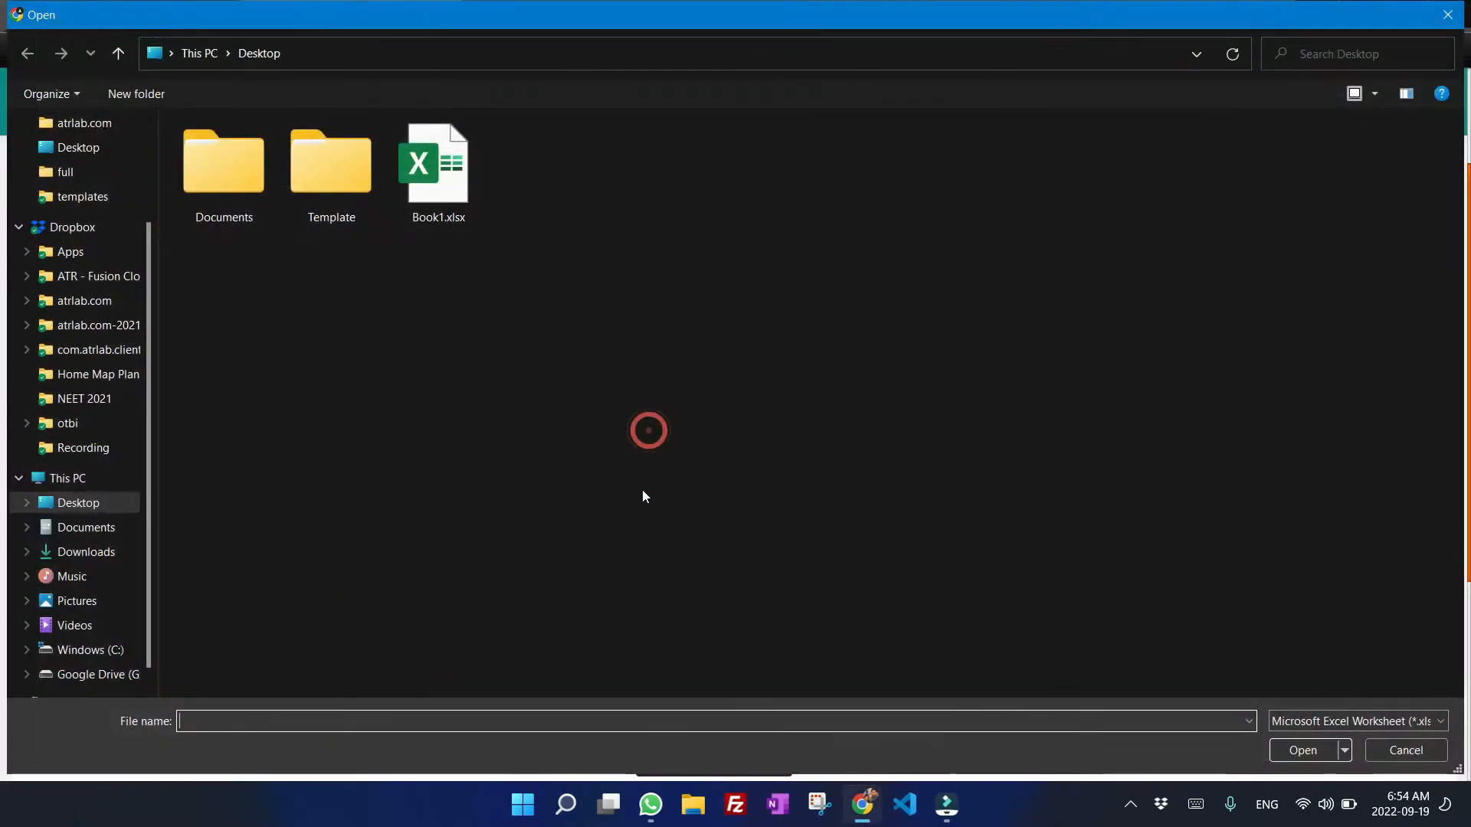
left_click(605, 356)
left_click(451, 187)
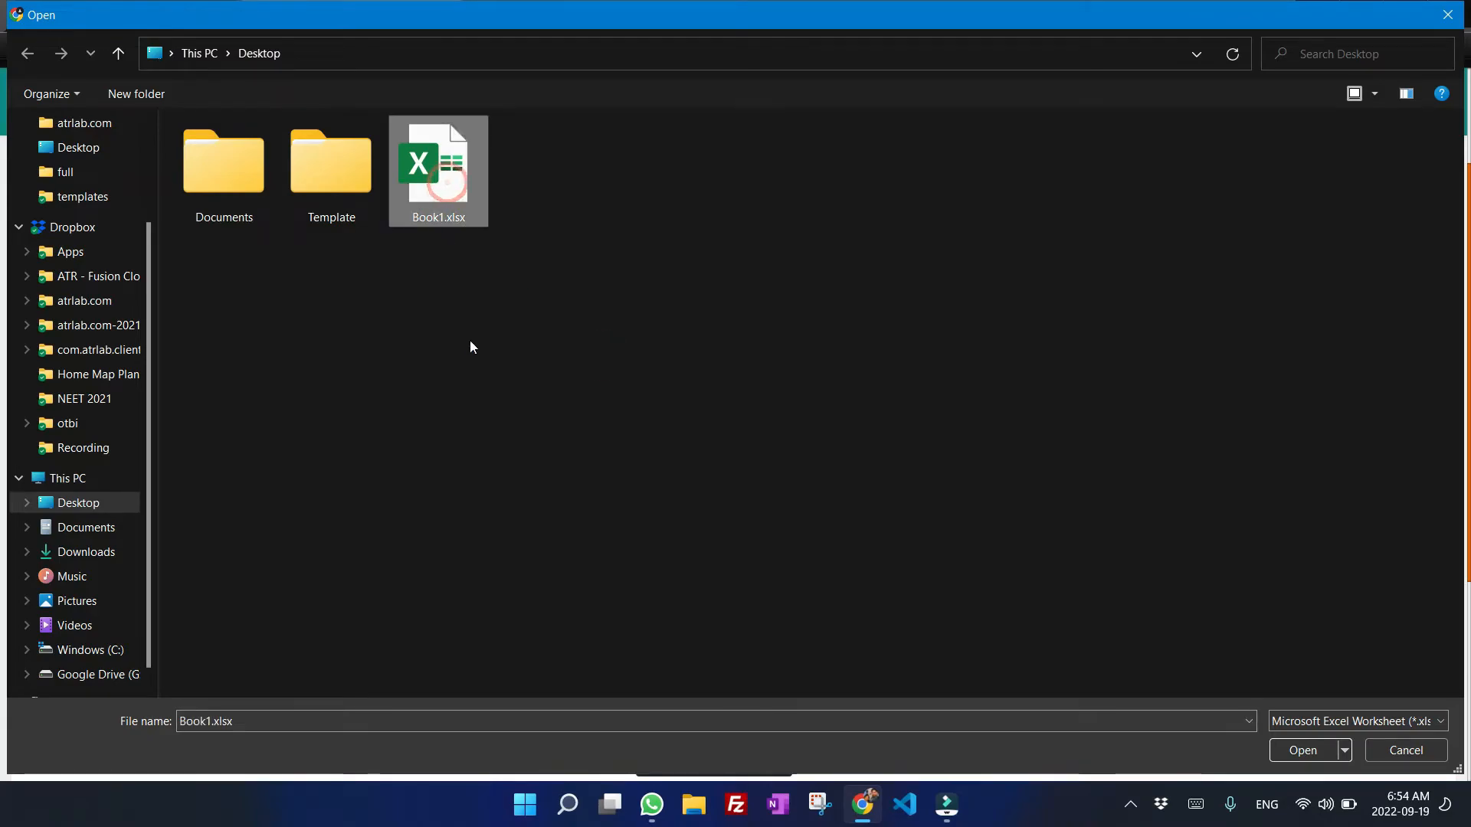
left_click(1302, 750)
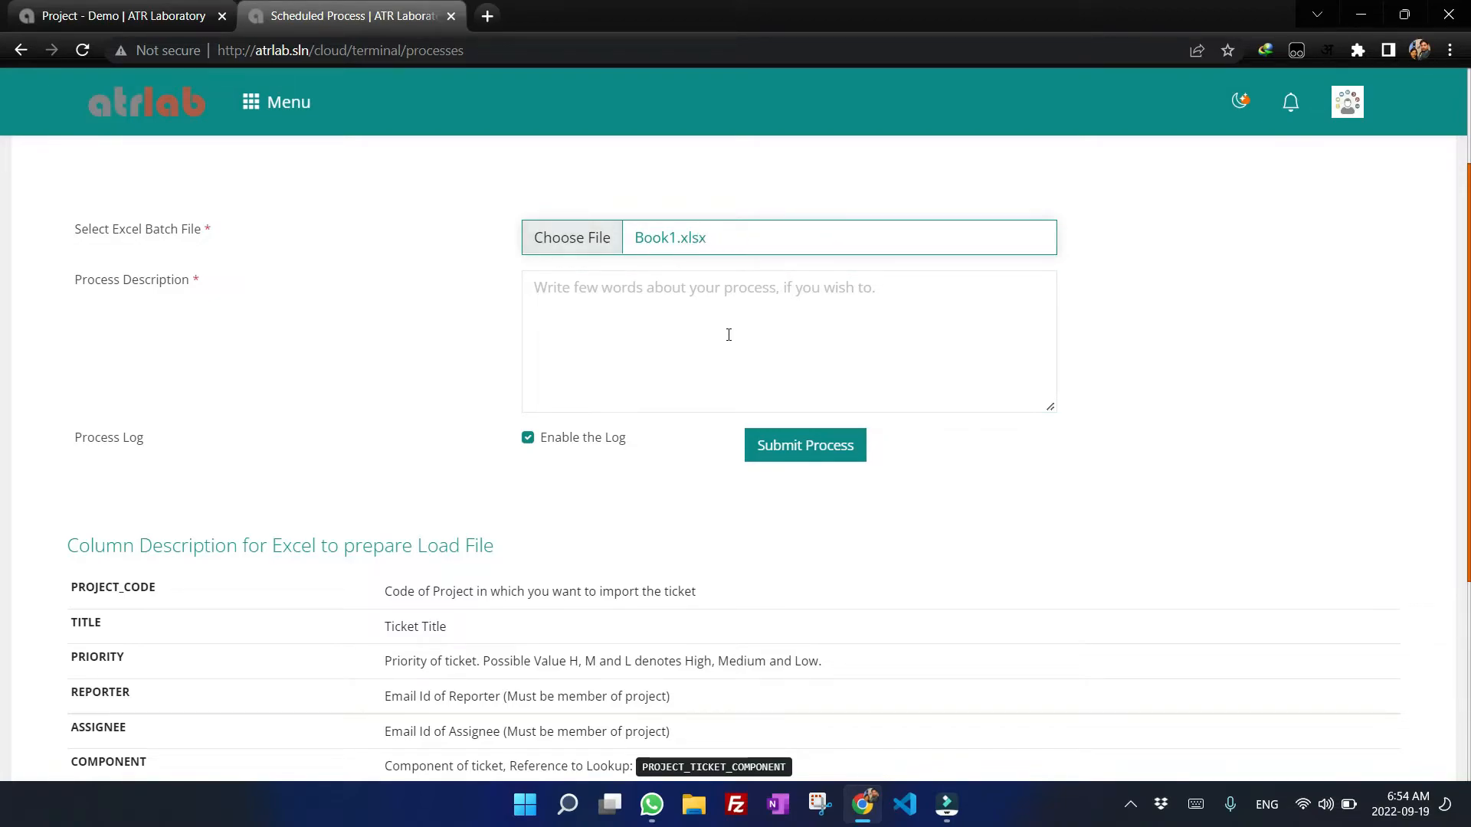
Enter the process description "Loading this batch for Payroll module ticket.", correcting the misspelled word batch.
left_click(669, 296)
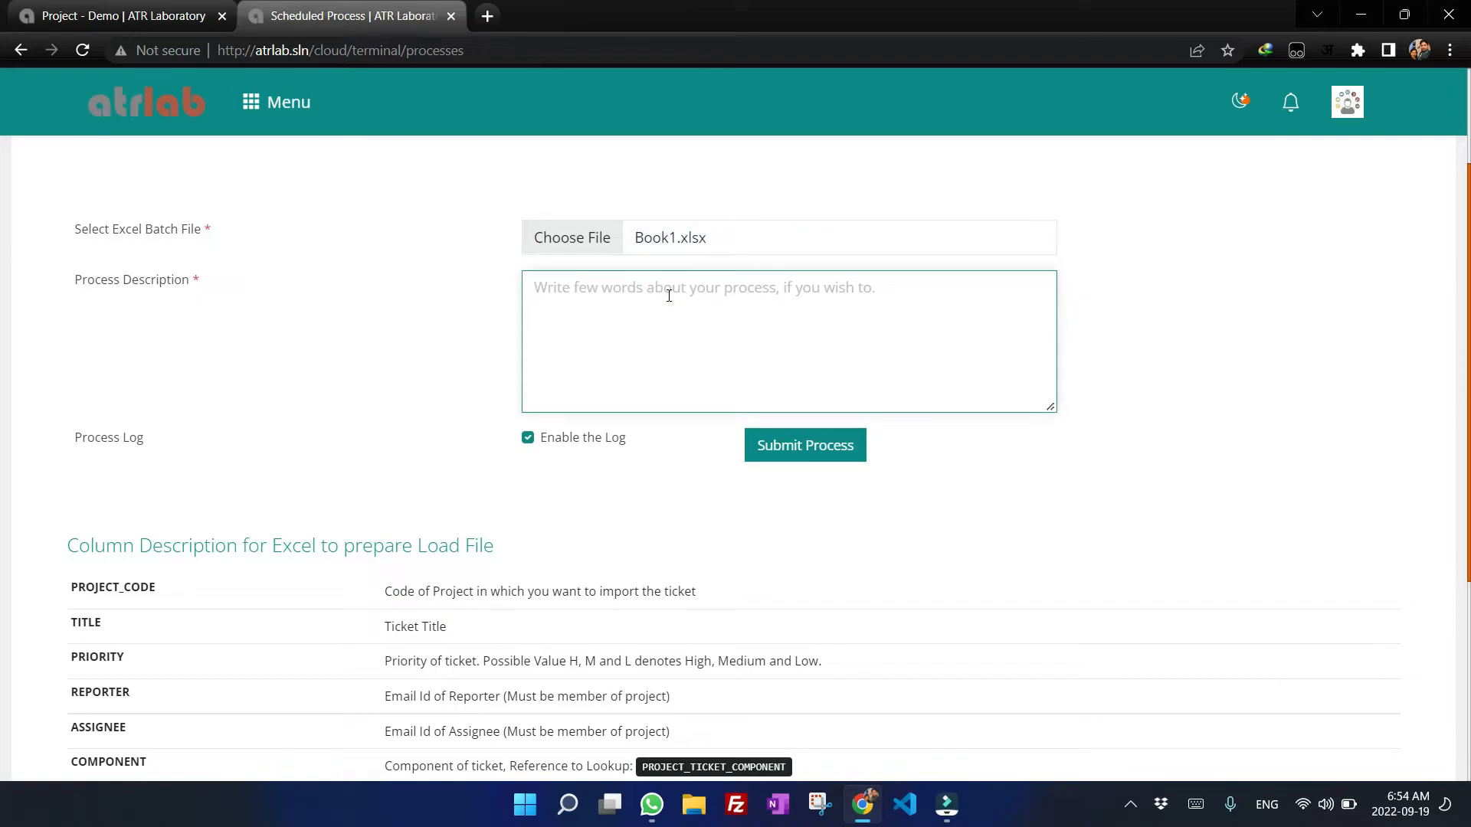
type("Loading this bac")
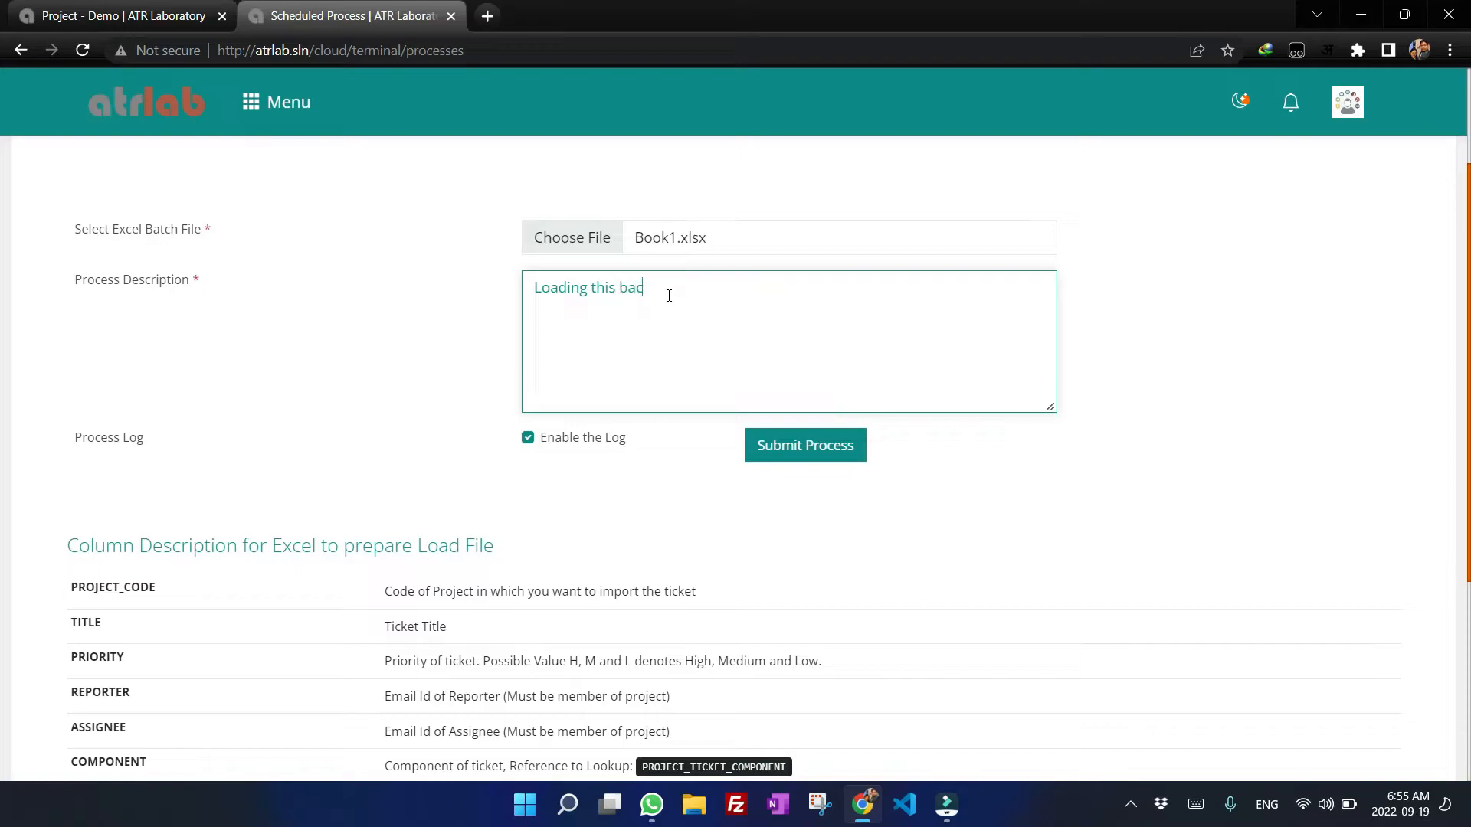
type("th for Pay")
type("rol")
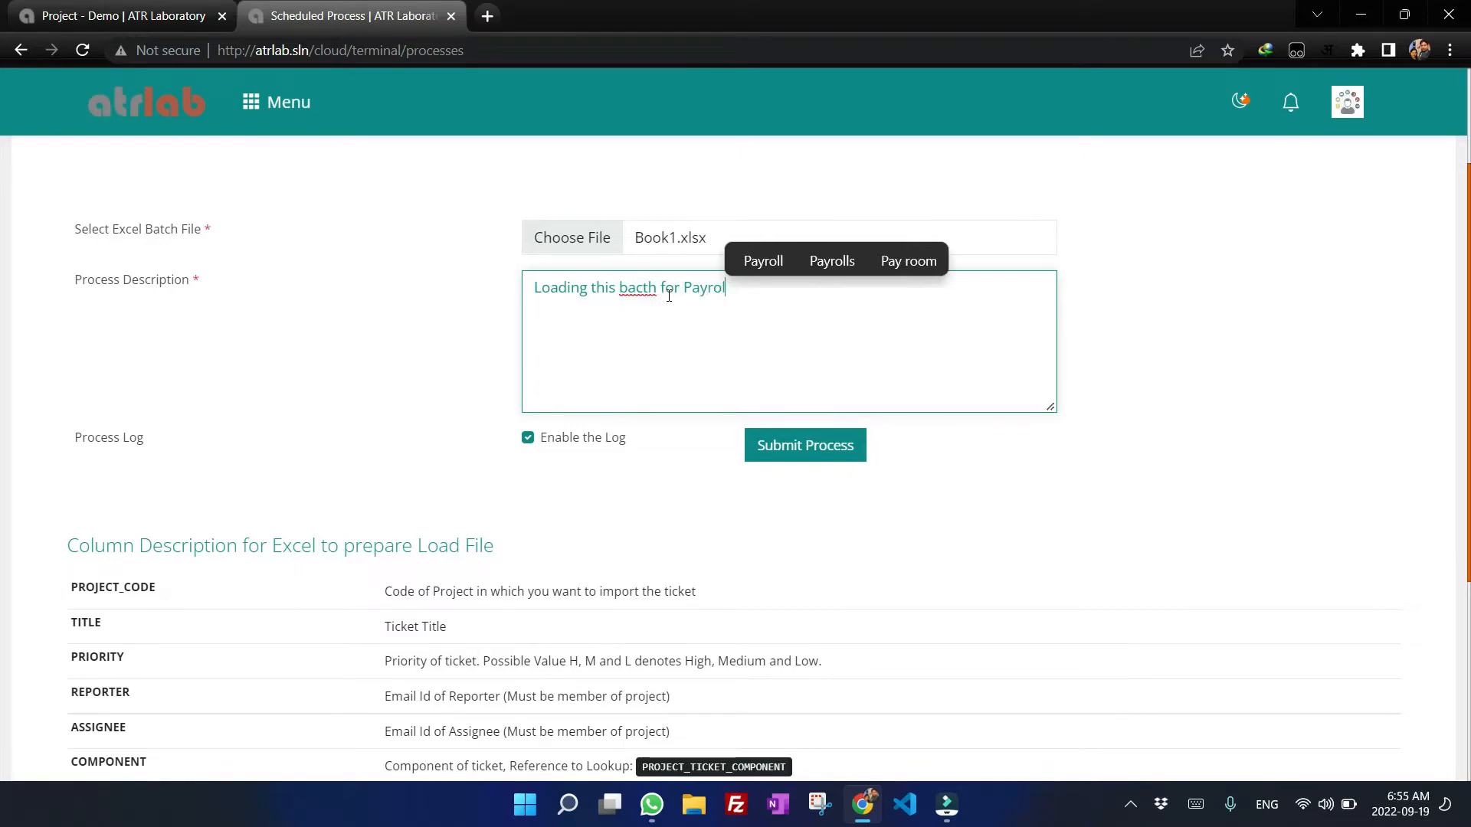
type("l module ticket")
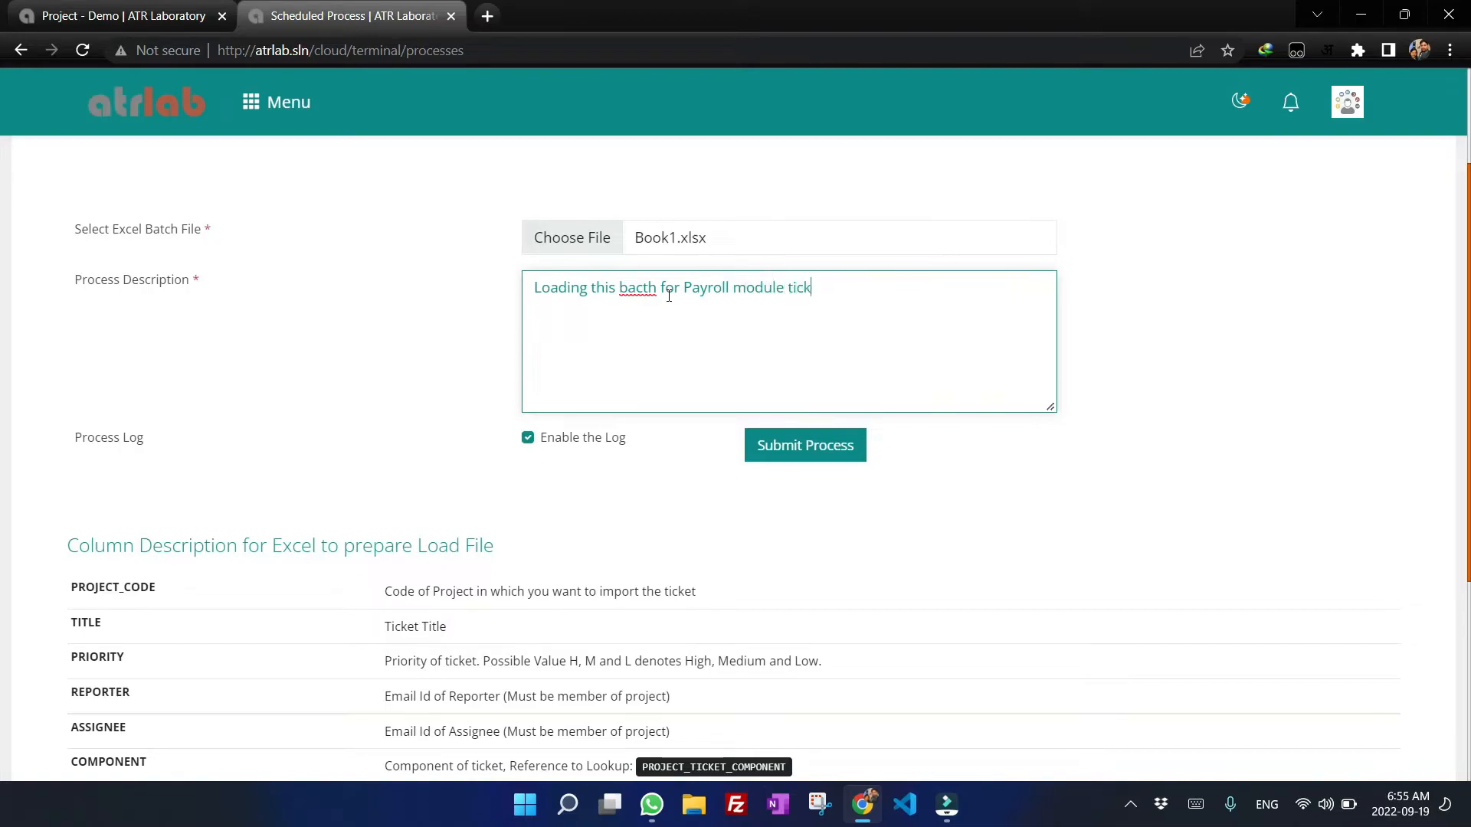
left_click(638, 288)
key("BackSpace")
type("c")
left_click(836, 296)
type(".")
Review the column descriptions for the load file and check the notification center.
scroll(174, 468, "down", 5)
left_click_drag(72, 239, 999, 590)
scroll(1000, 590, "up", 7)
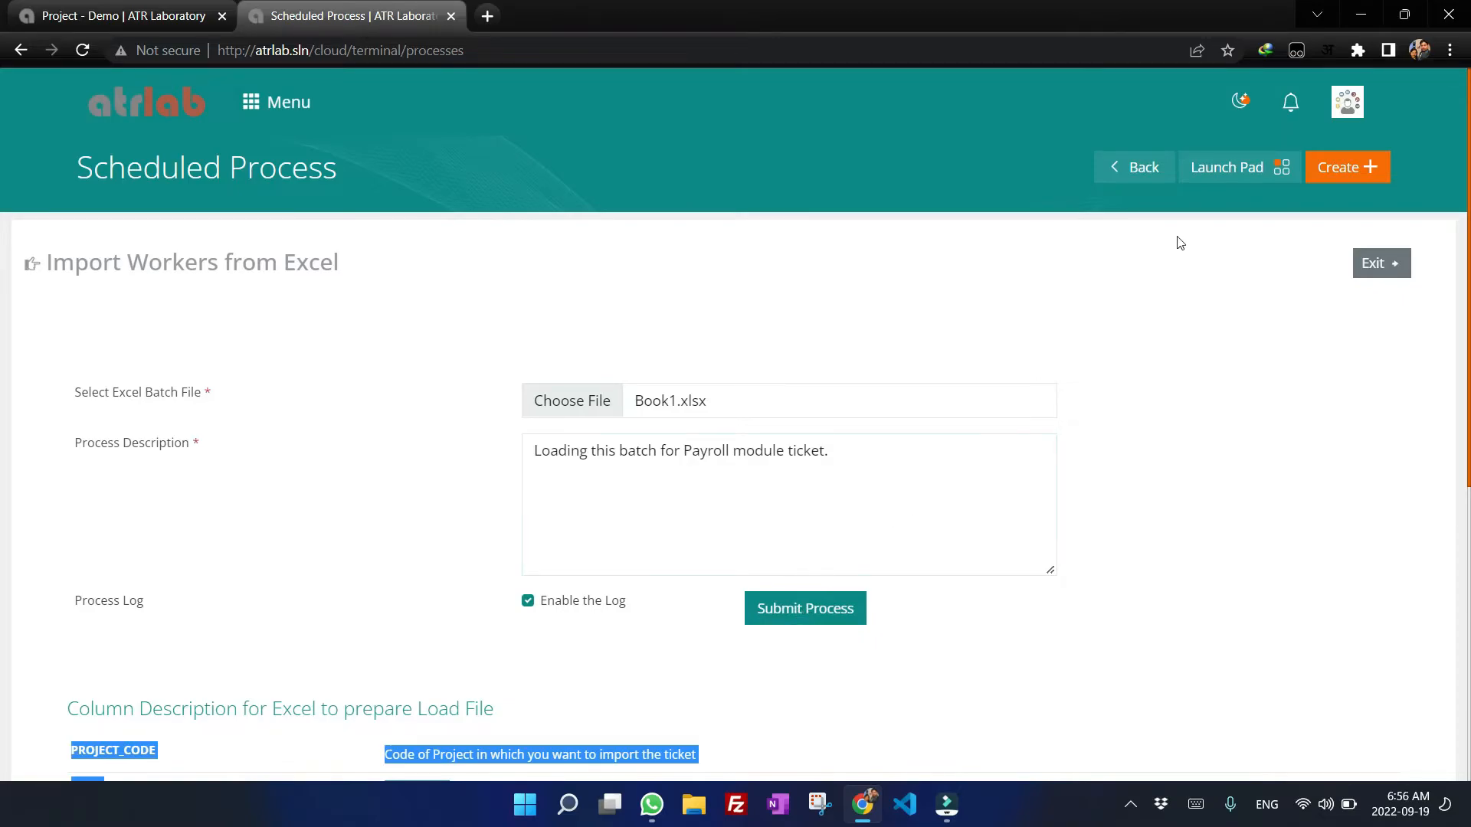
left_click(1293, 105)
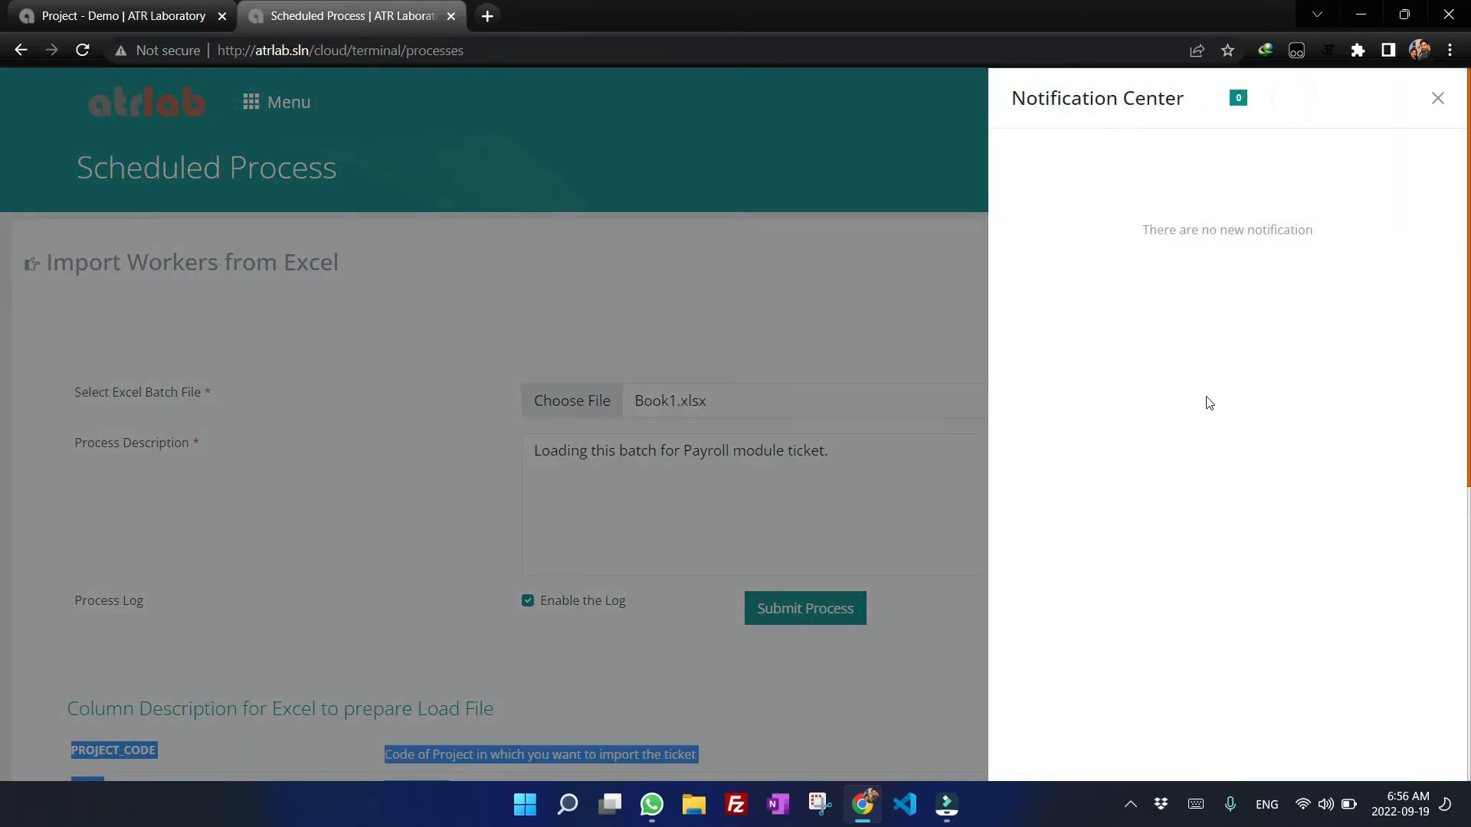
left_click(711, 146)
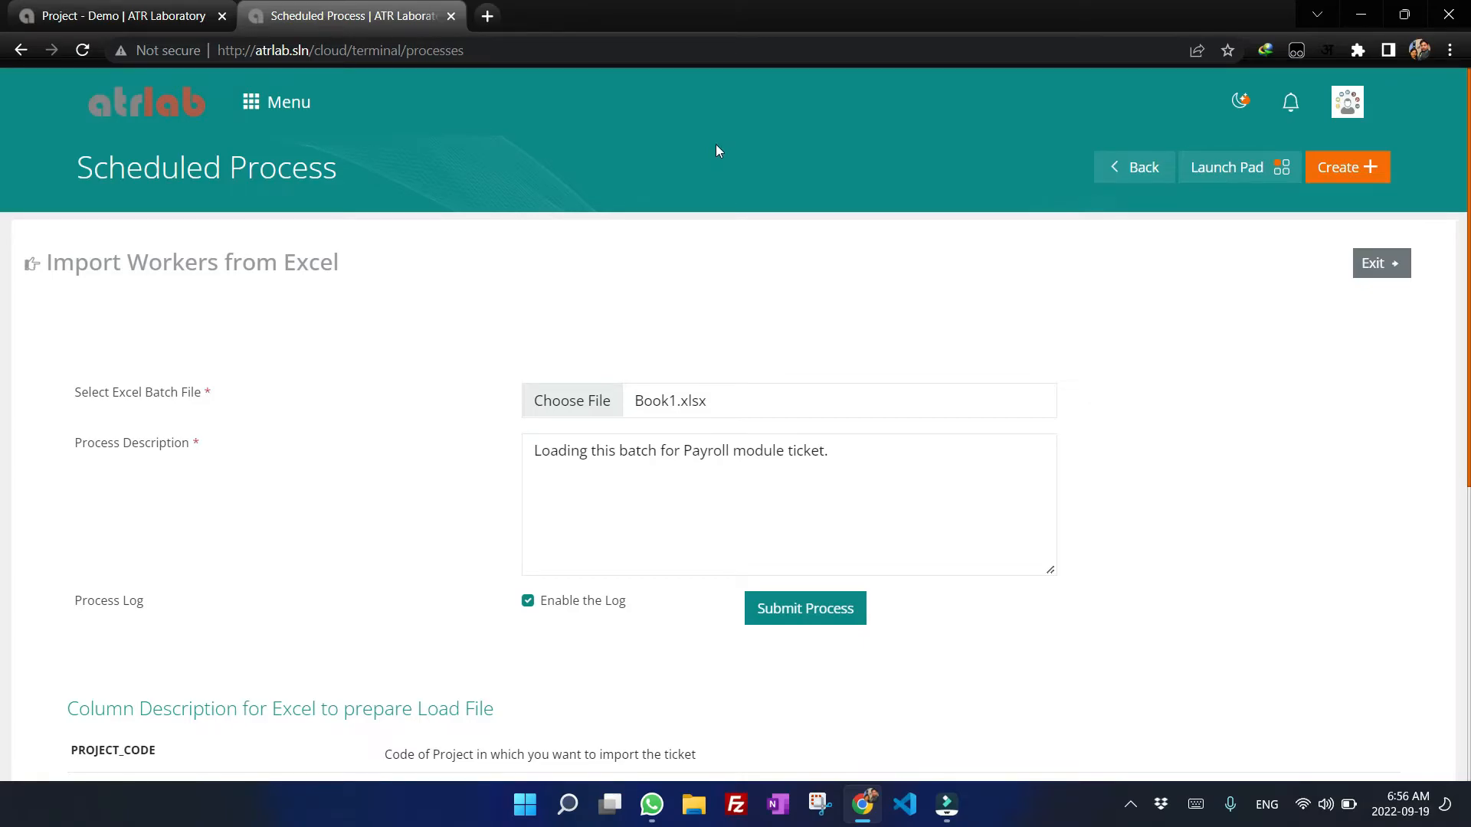
Submit the Import Project Tickets process with the chosen file and description.
scroll(238, 328, "down", 4)
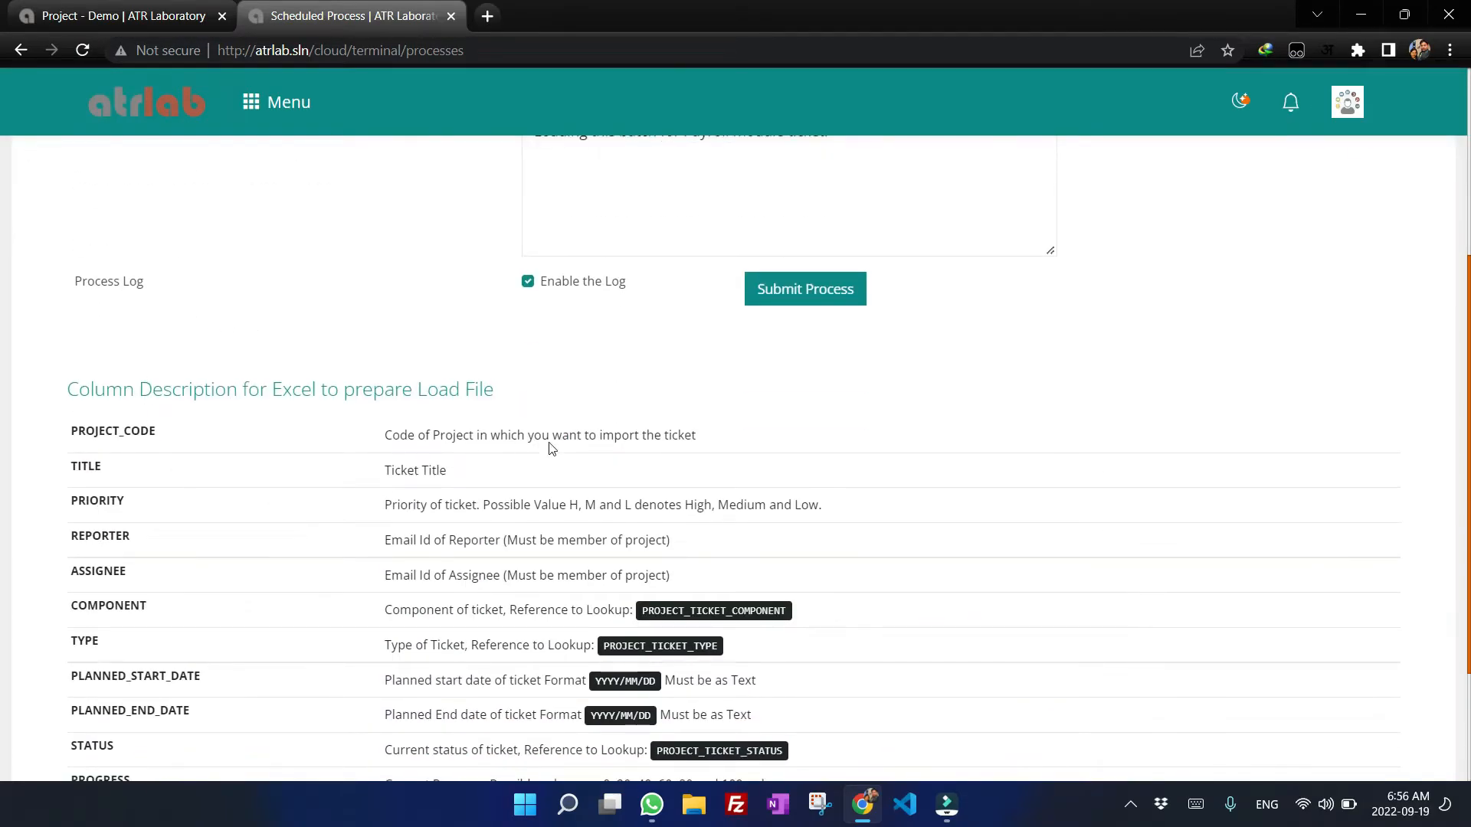
scroll(814, 417, "down", 2)
scroll(893, 420, "up", 6)
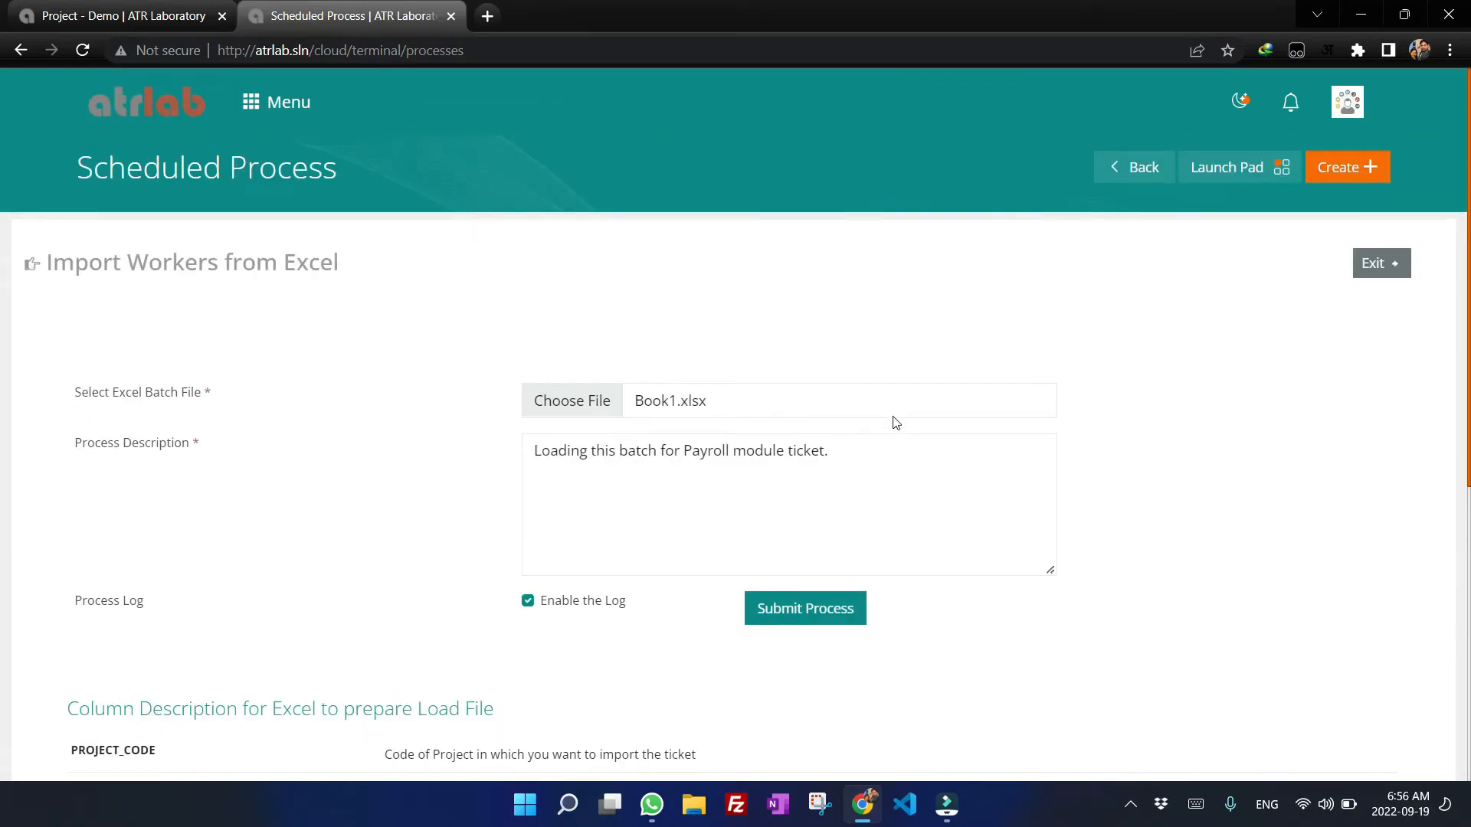
left_click(810, 622)
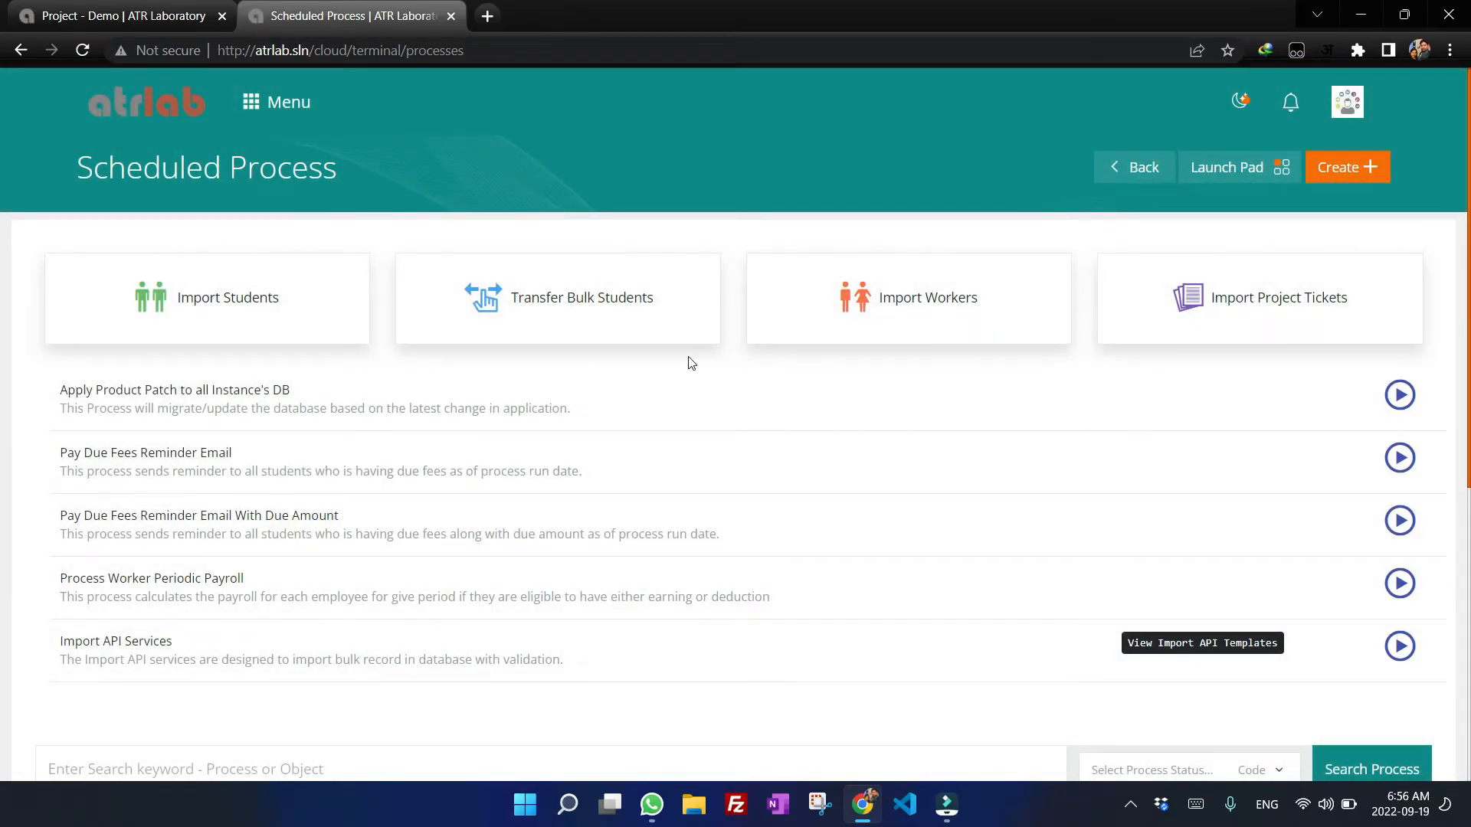
Open the details of the newly submitted Import API Service run from the process list.
scroll(841, 263, "down", 5)
left_click(1389, 274)
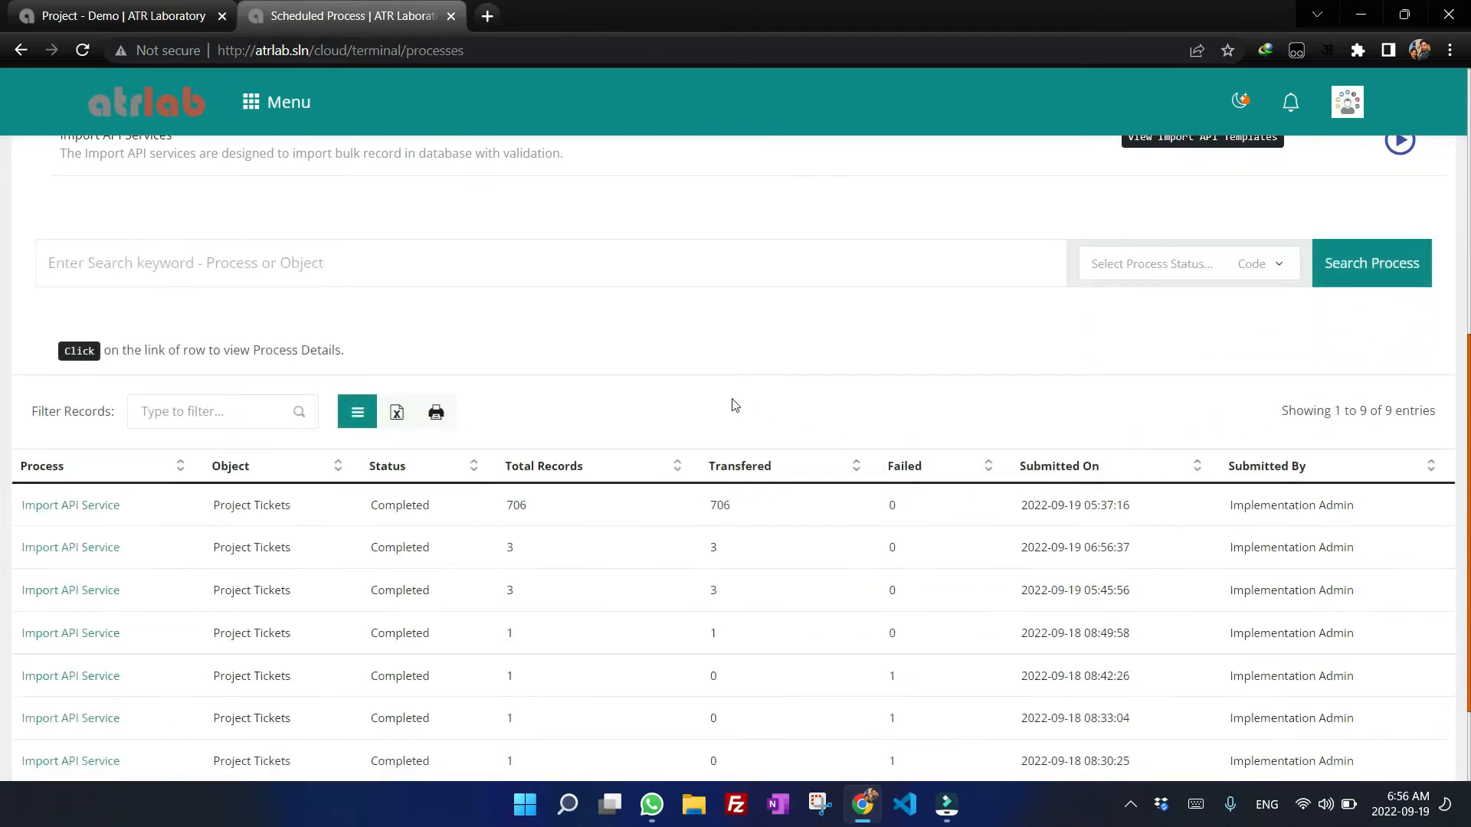
scroll(732, 403, "down", 2)
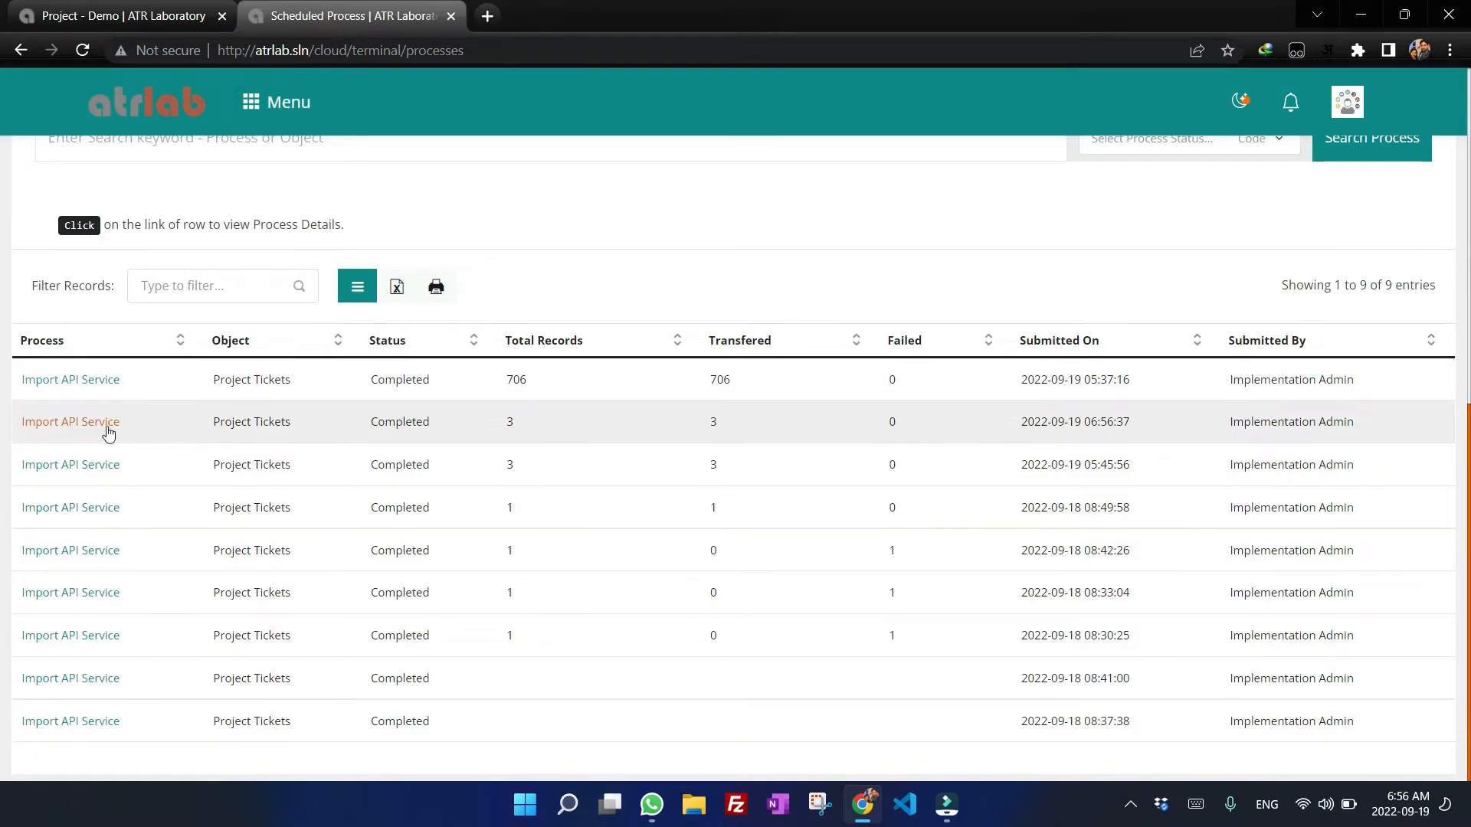
left_click(85, 421)
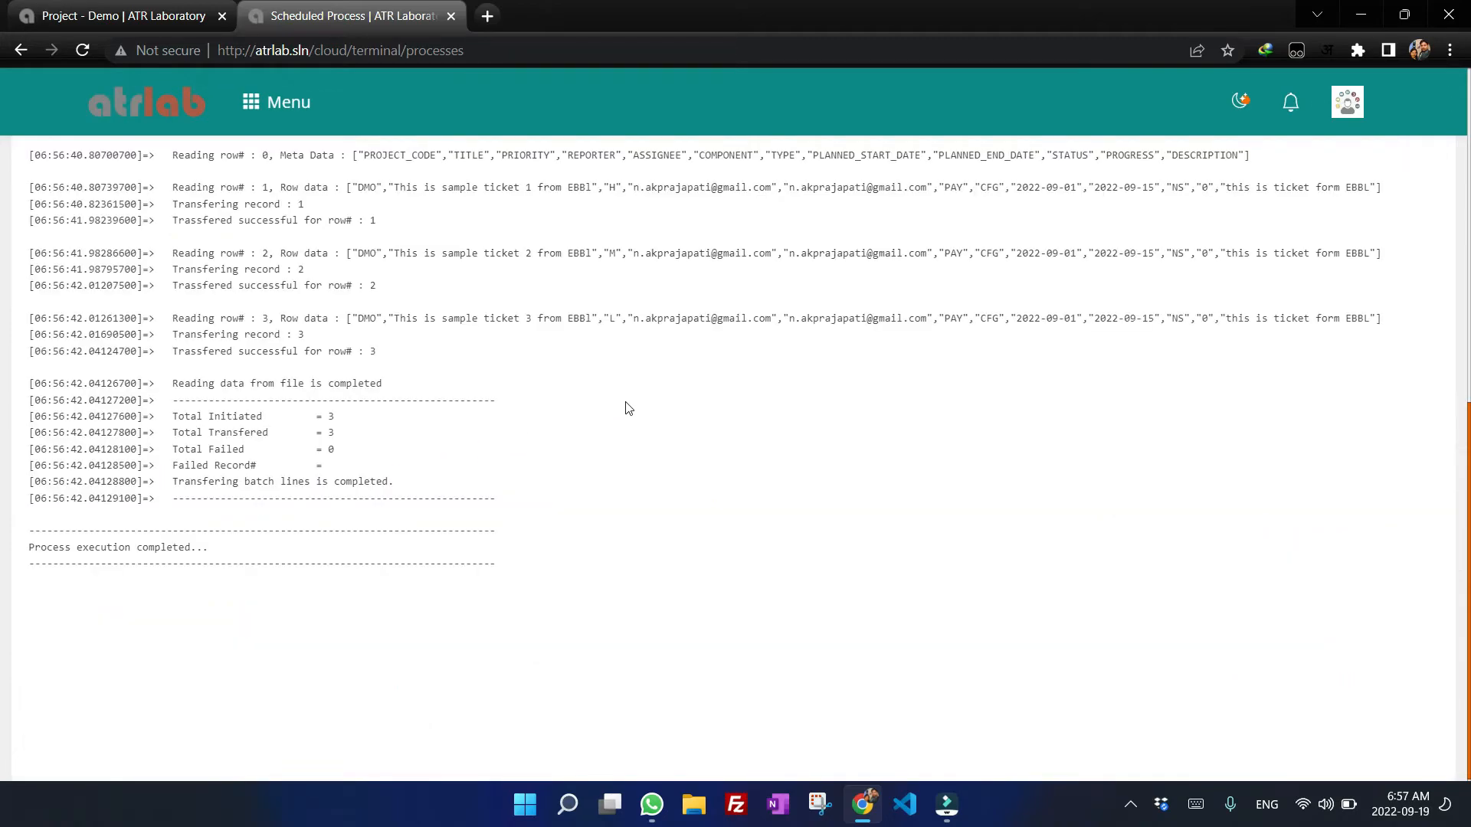
Examine the process header fields, file path and submitted parameters of the run.
scroll(625, 406, "up", 5)
scroll(684, 448, "up", 2)
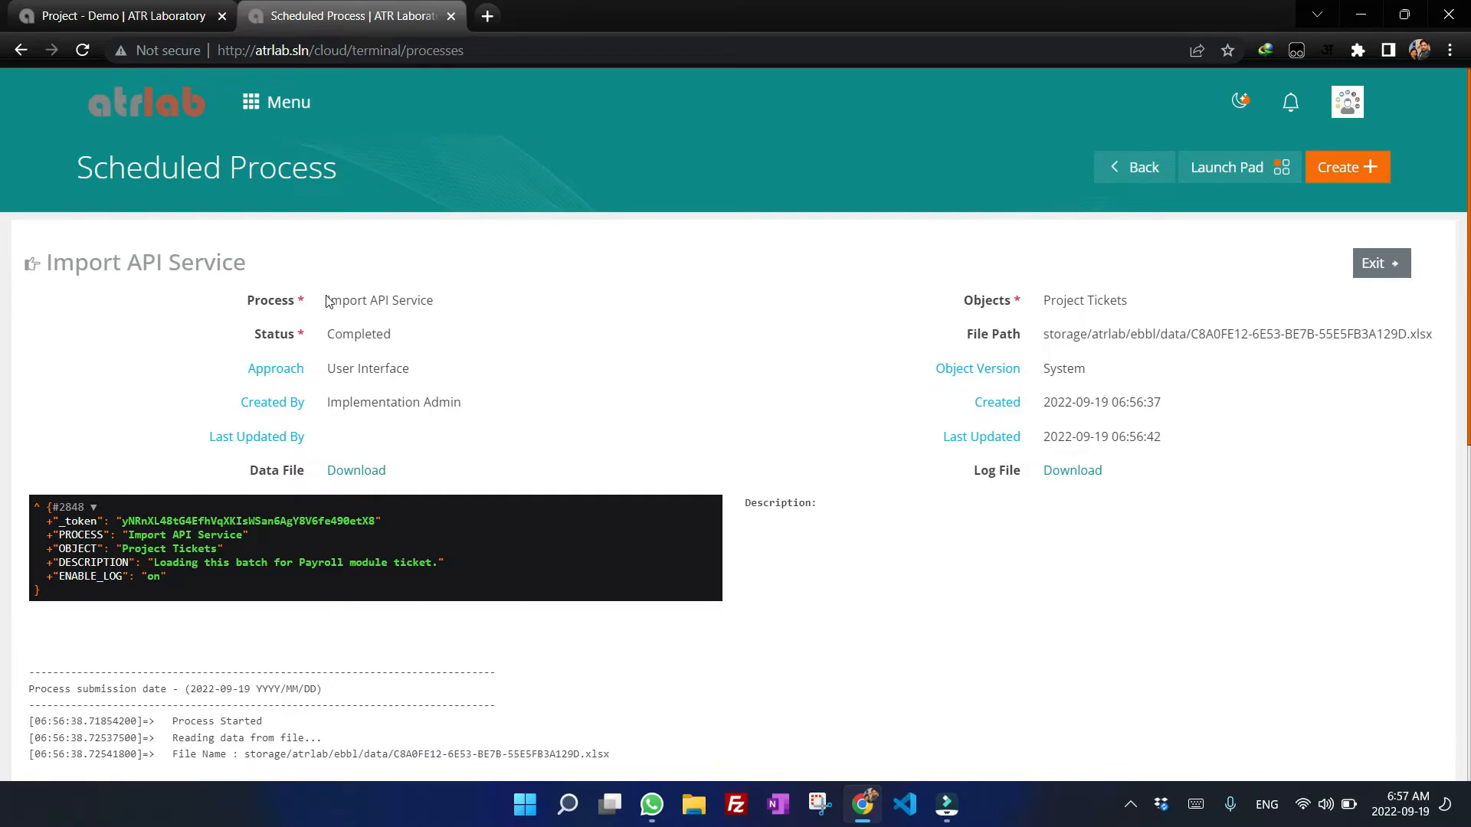
left_click_drag(327, 300, 438, 301)
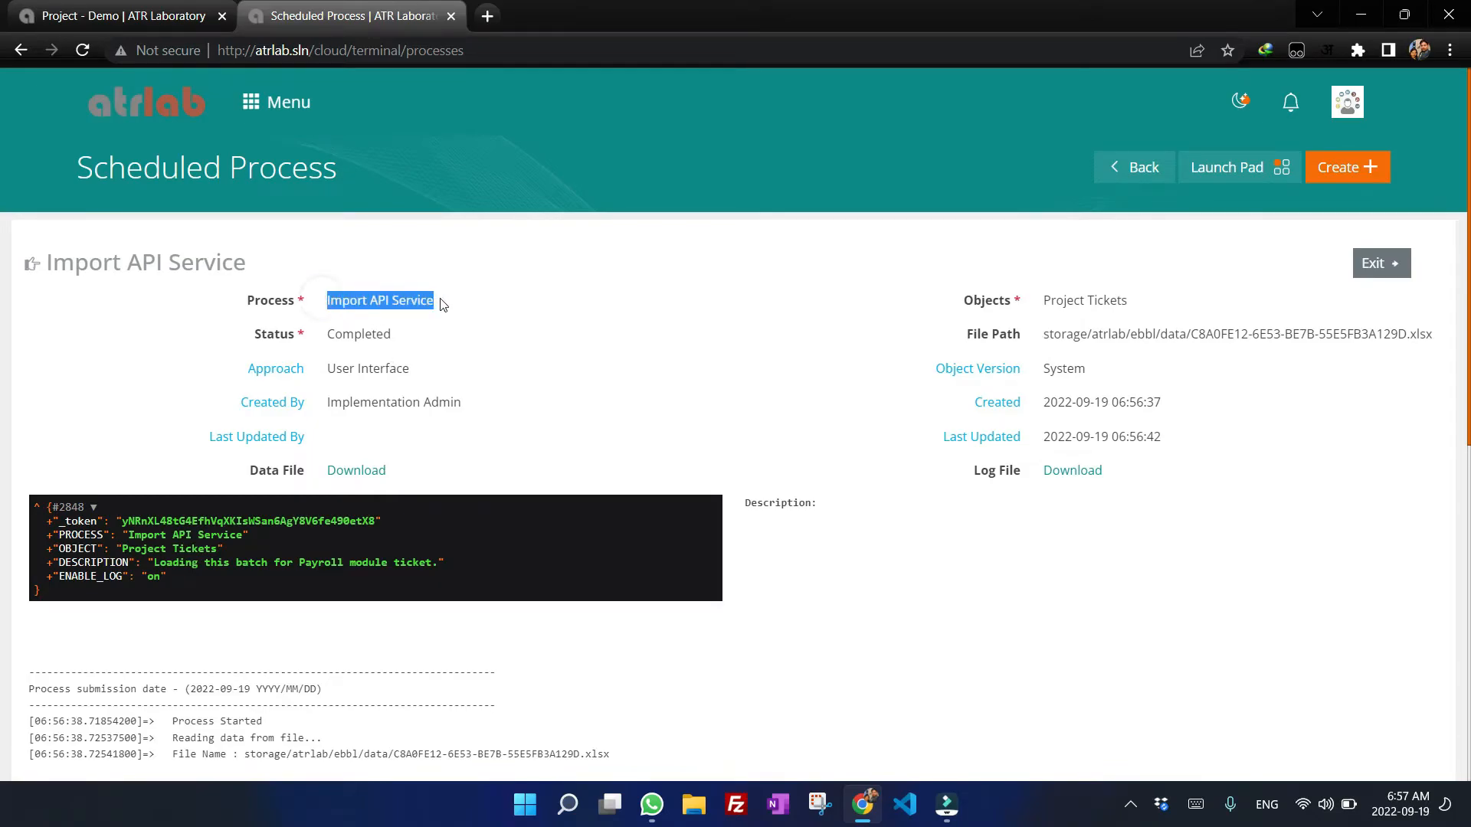
left_click_drag(1052, 302, 1133, 302)
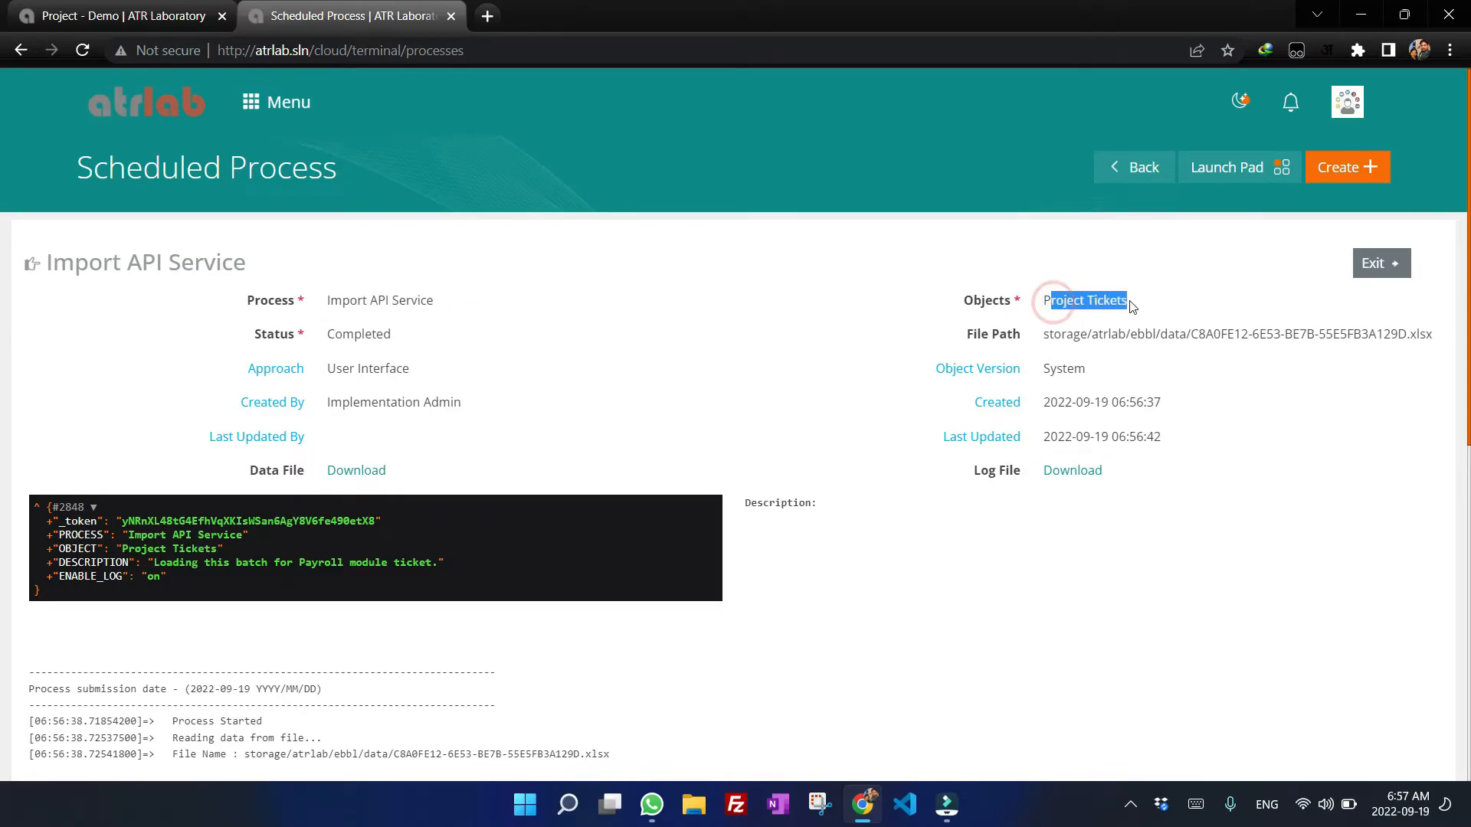
double_click(1043, 335)
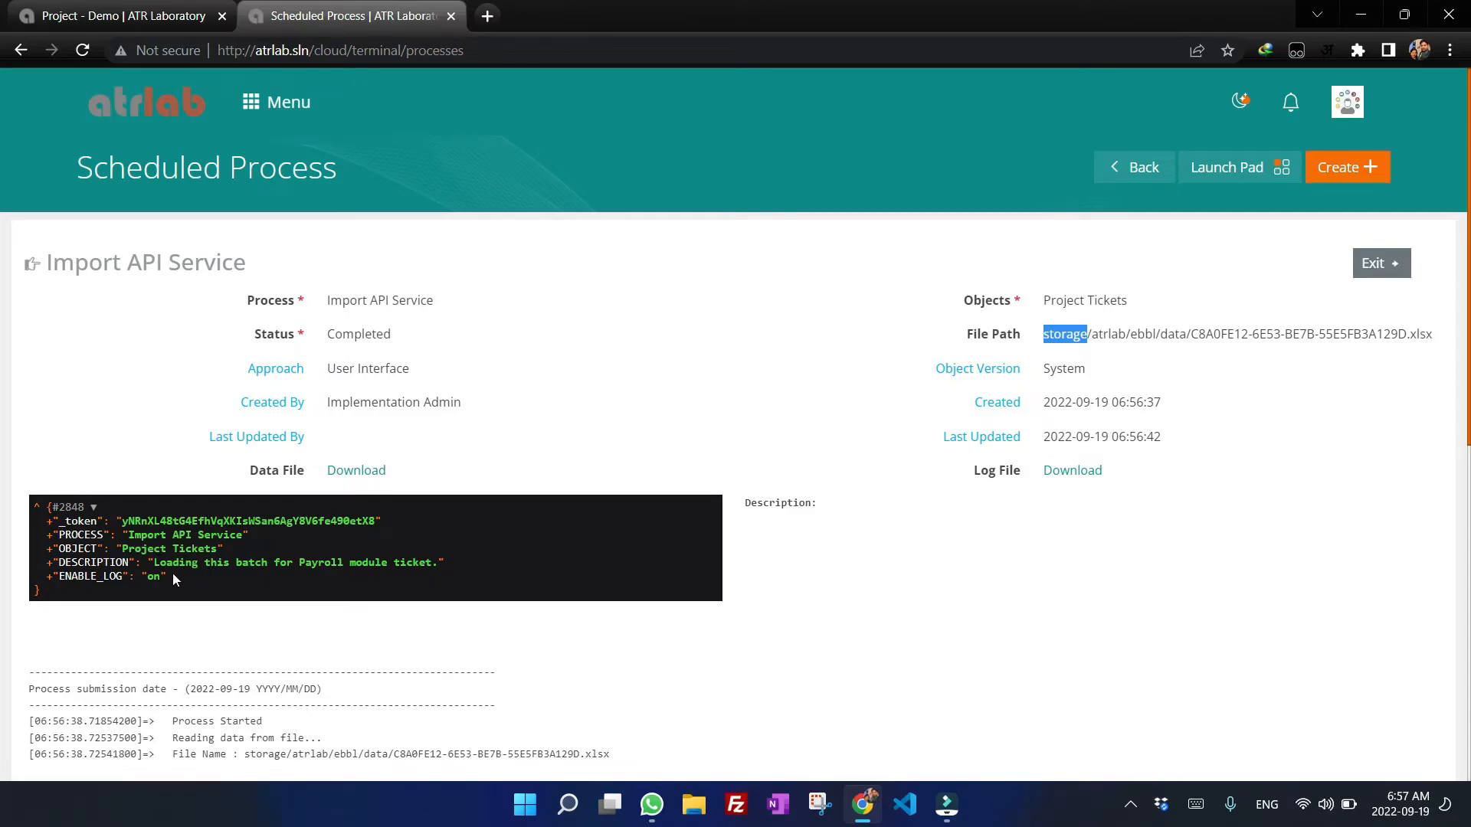
left_click(95, 508)
left_click(95, 508)
scroll(843, 406, "down", 4)
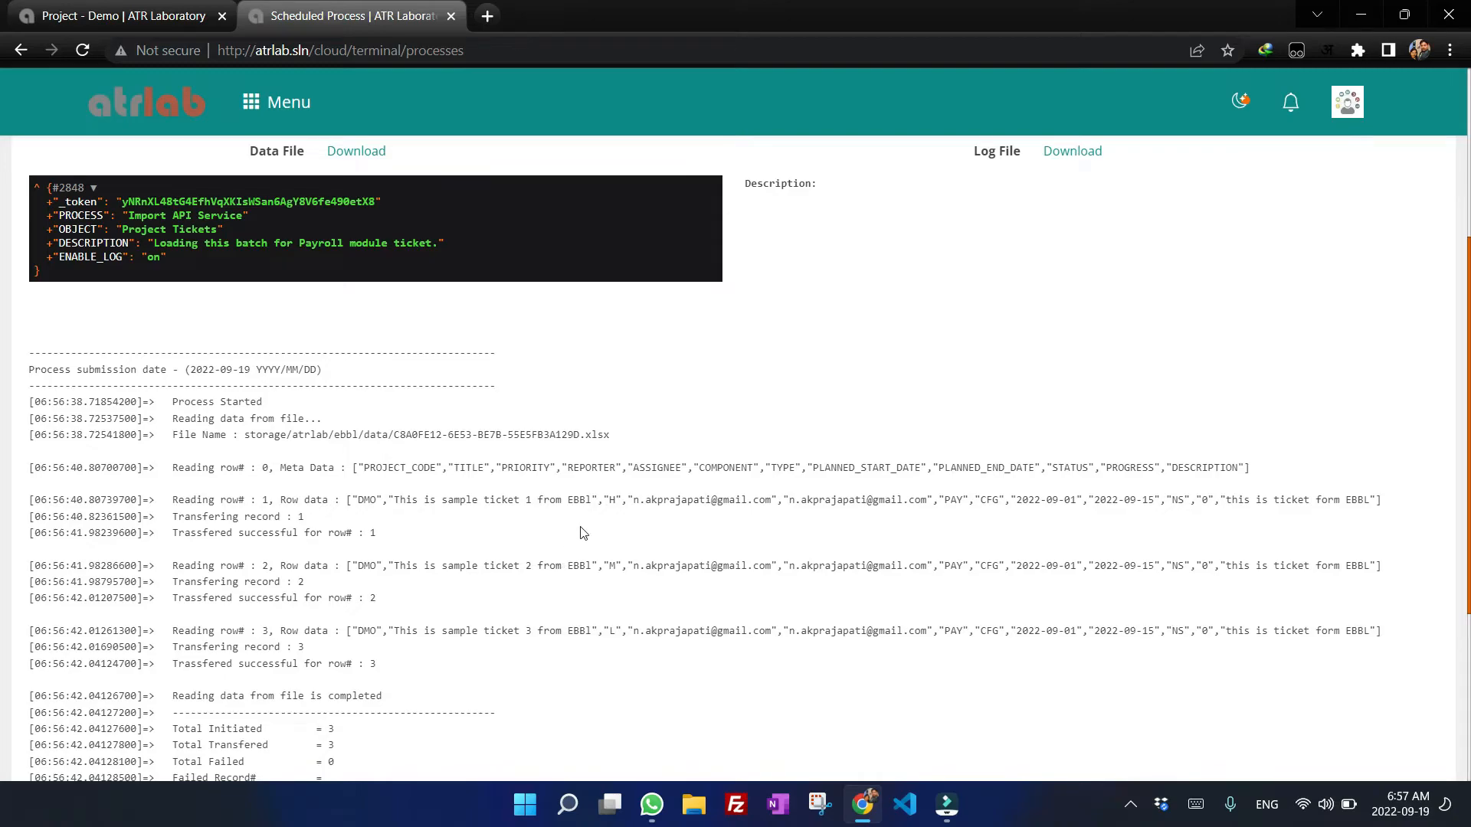
Review the log's file name, reading-start line and header metadata row.
left_click_drag(613, 431, 274, 438)
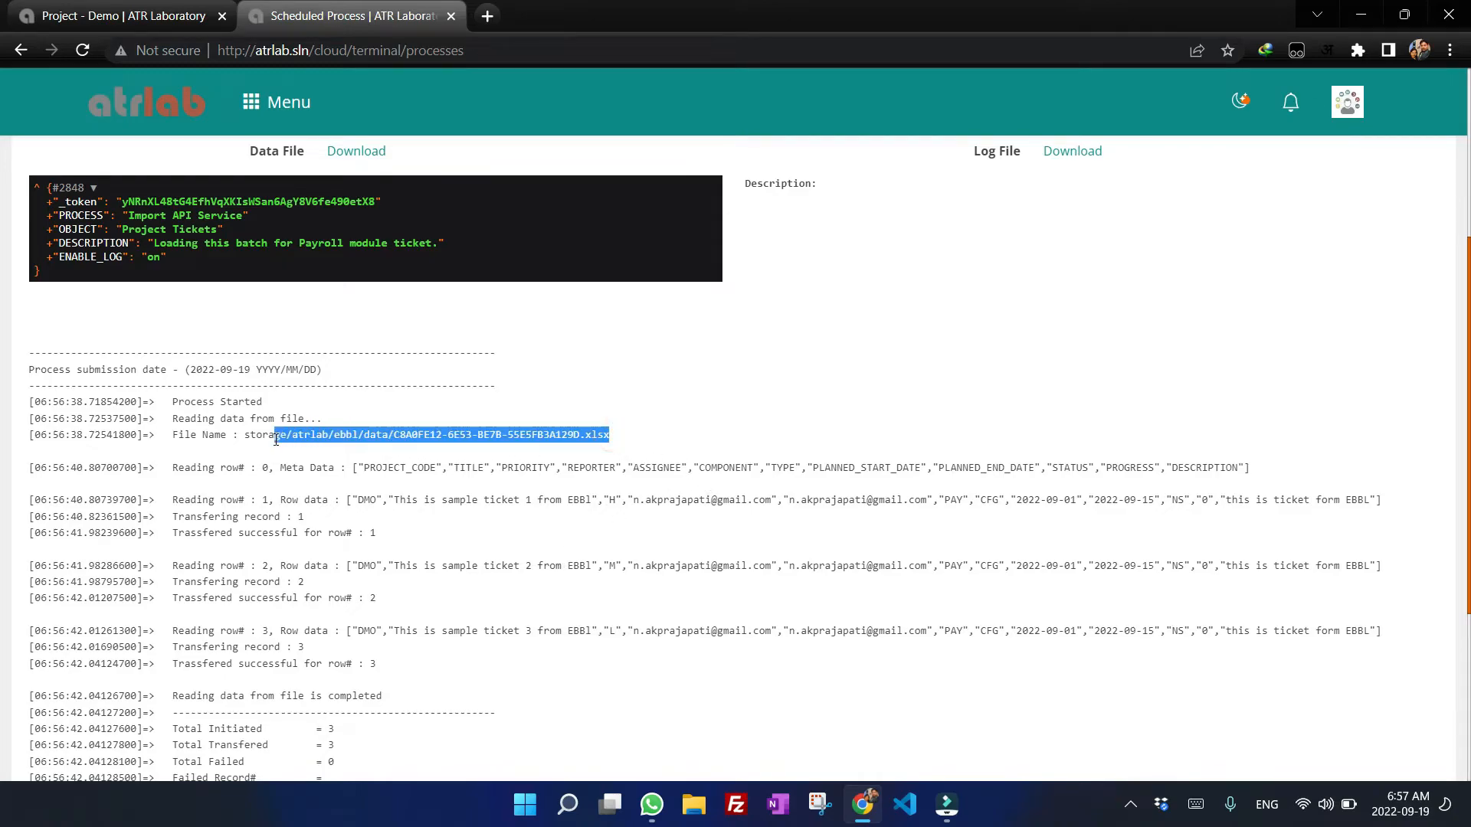
left_click_drag(34, 419, 322, 419)
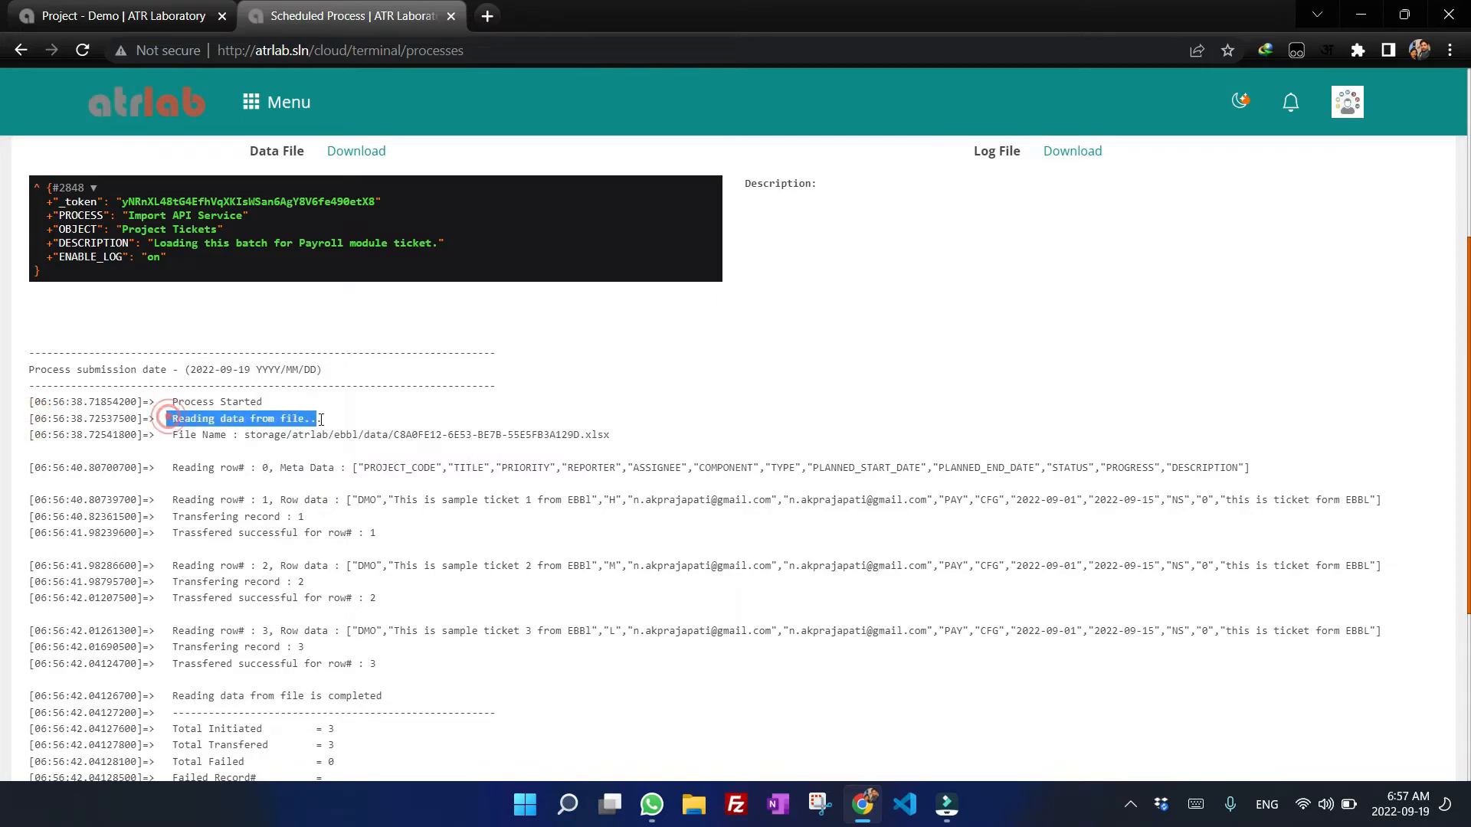
left_click_drag(178, 468, 268, 469)
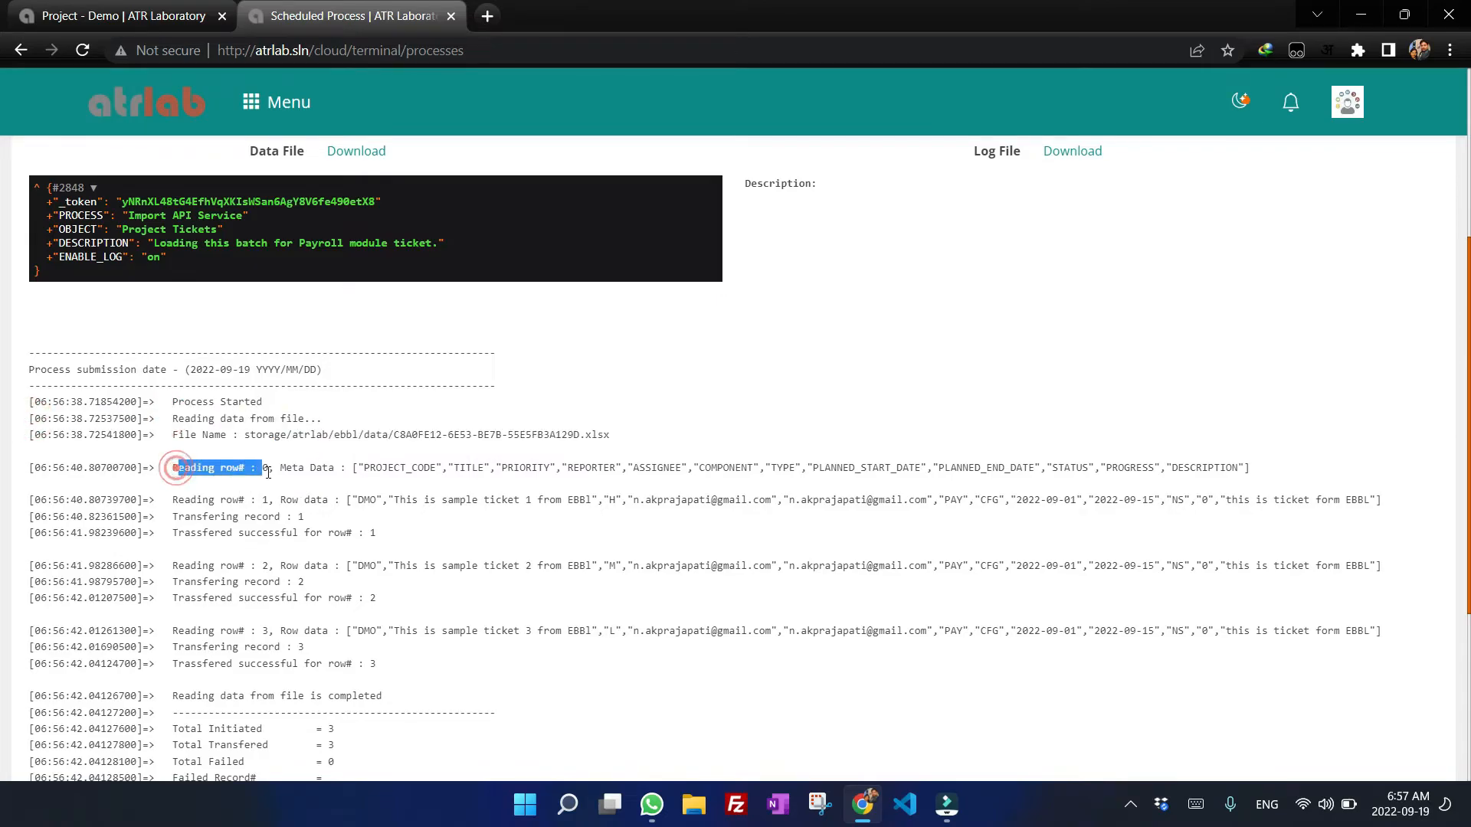
double_click(392, 469)
left_click(499, 469)
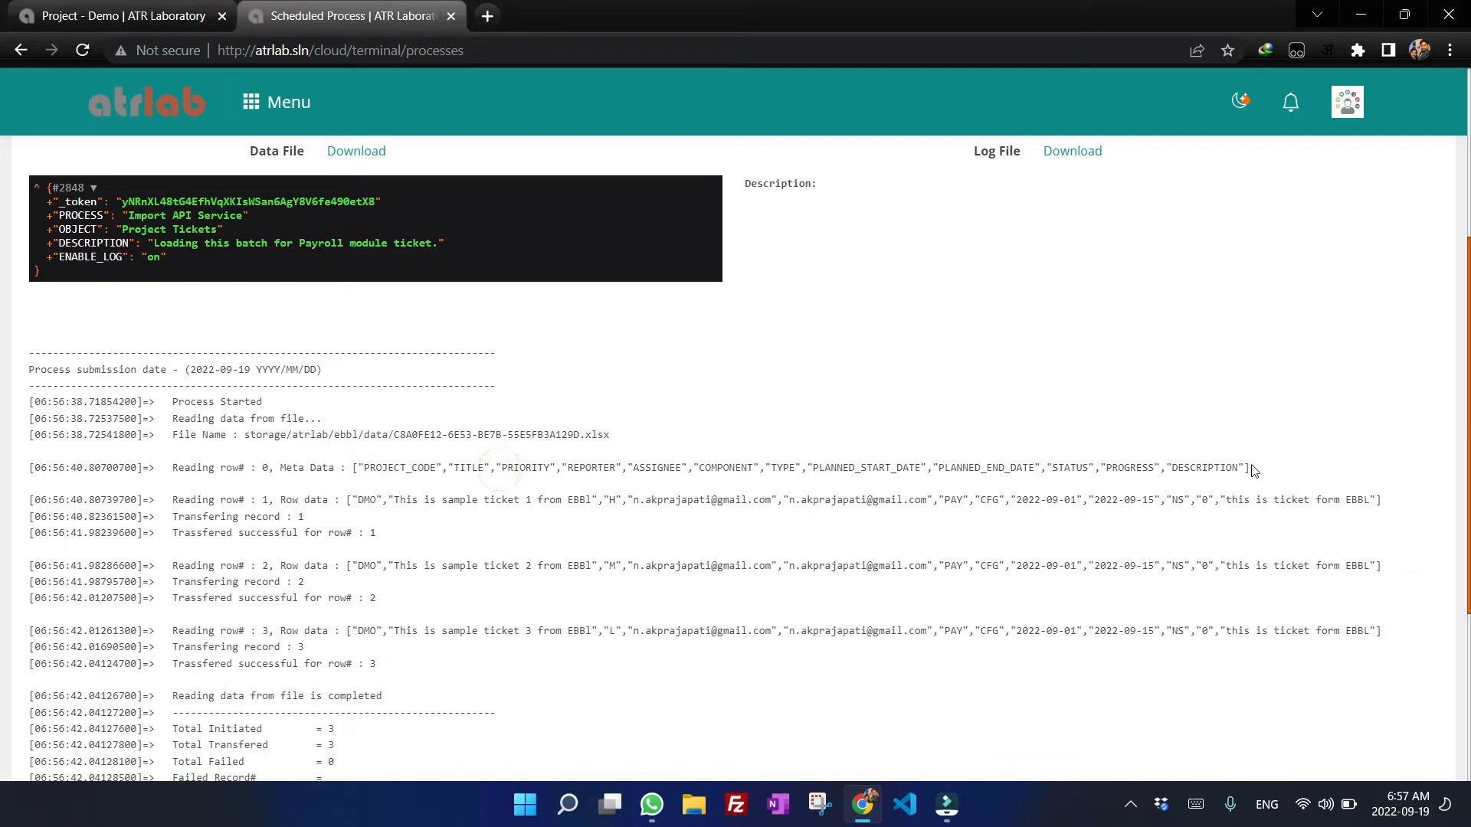
left_click_drag(1253, 469, 167, 471)
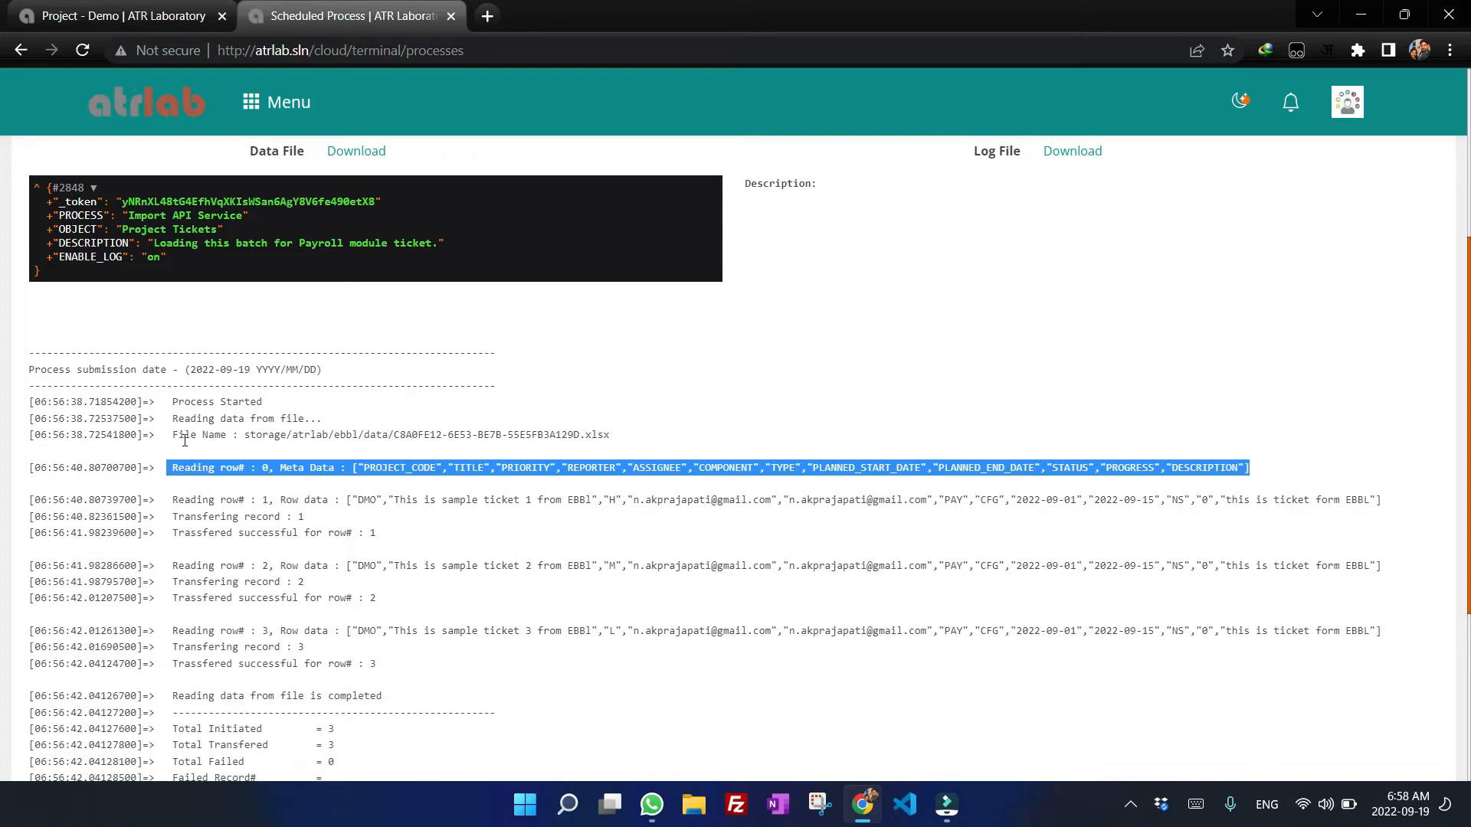
Review the log entries for each ticket row's data and transfer result.
scroll(185, 440, "down", 4)
left_click(175, 189)
left_click_drag(174, 190, 345, 188)
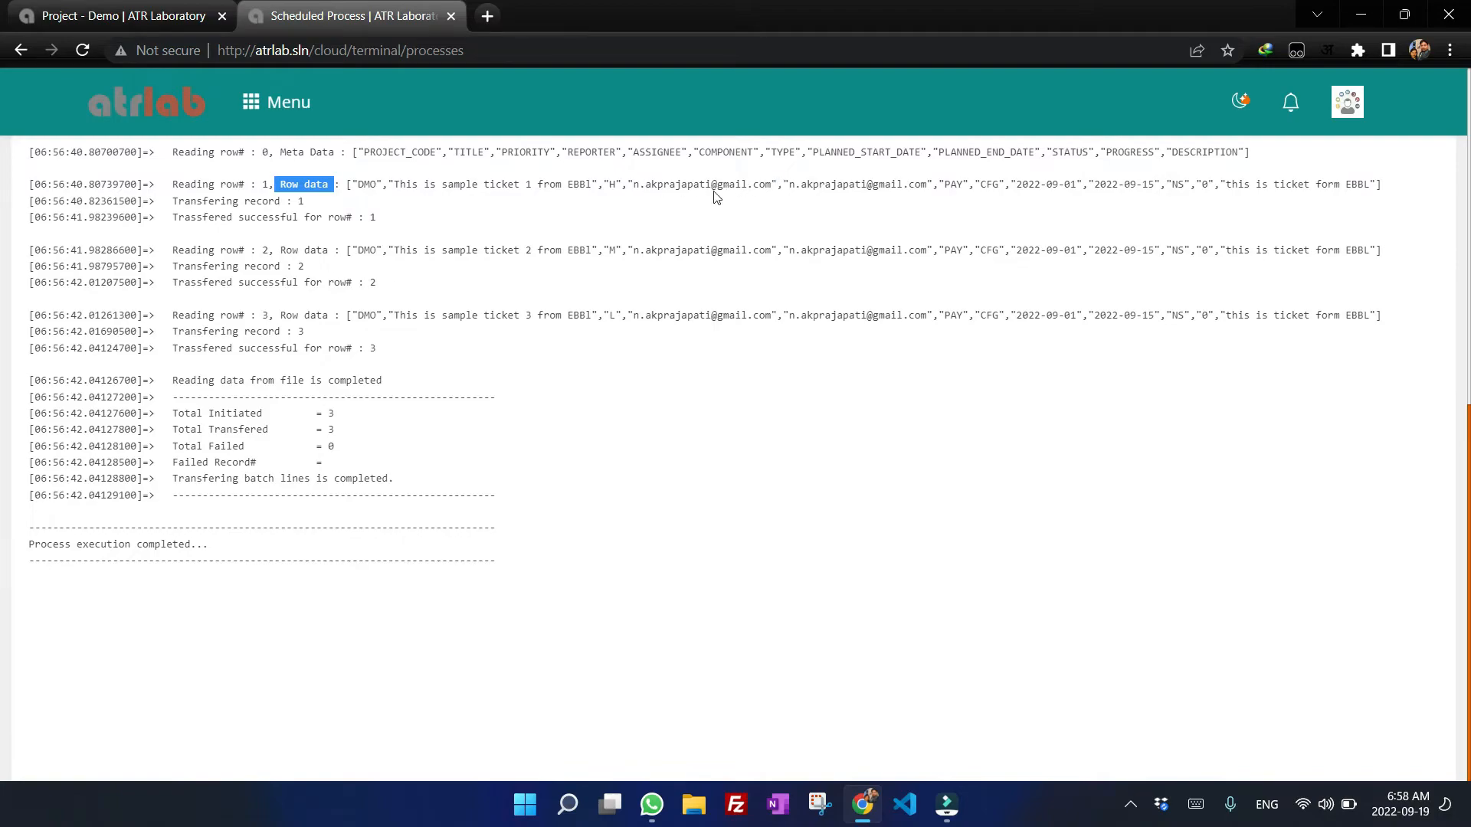
left_click_drag(172, 202, 311, 208)
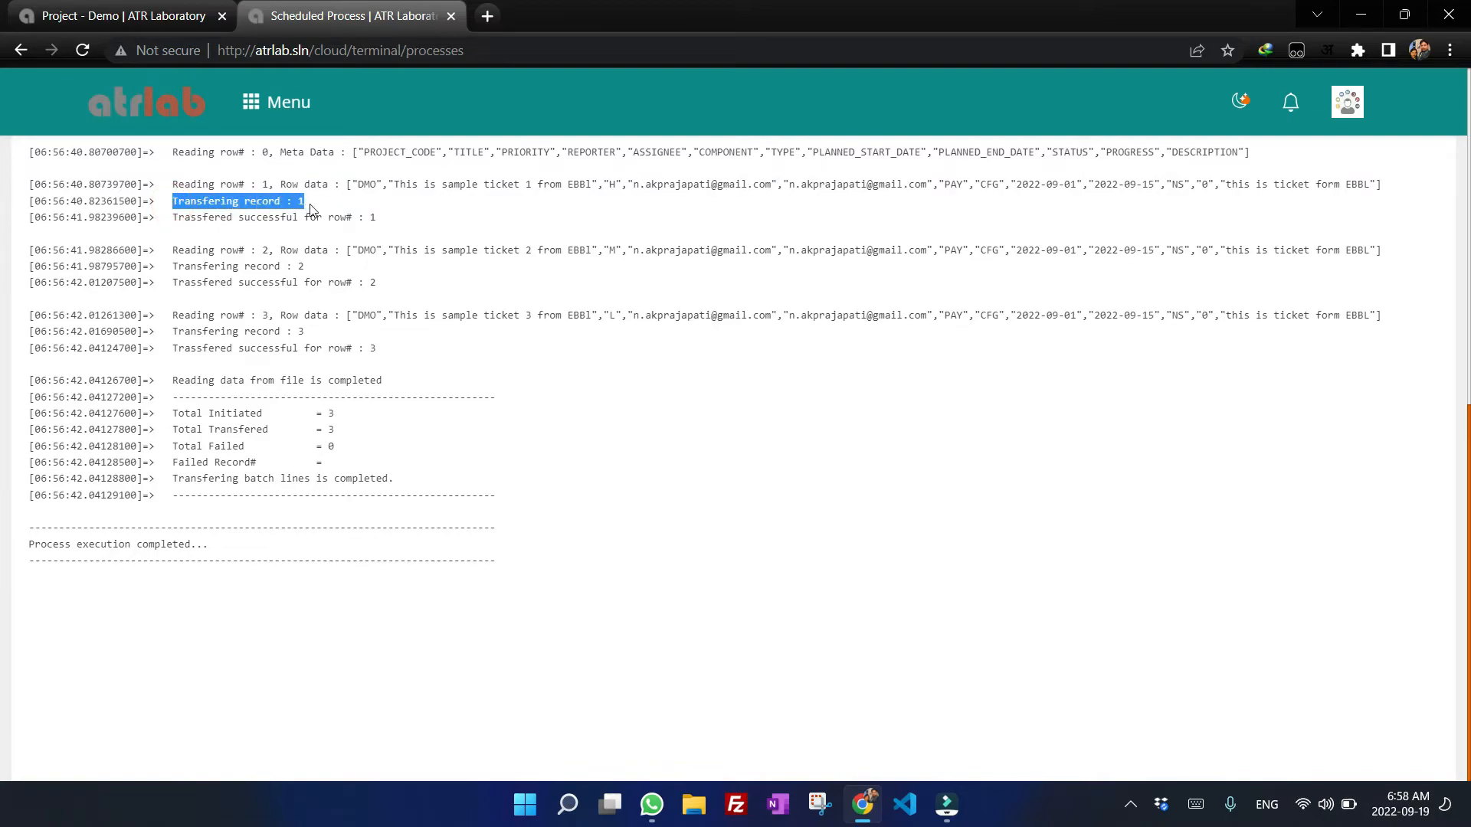
left_click(311, 208)
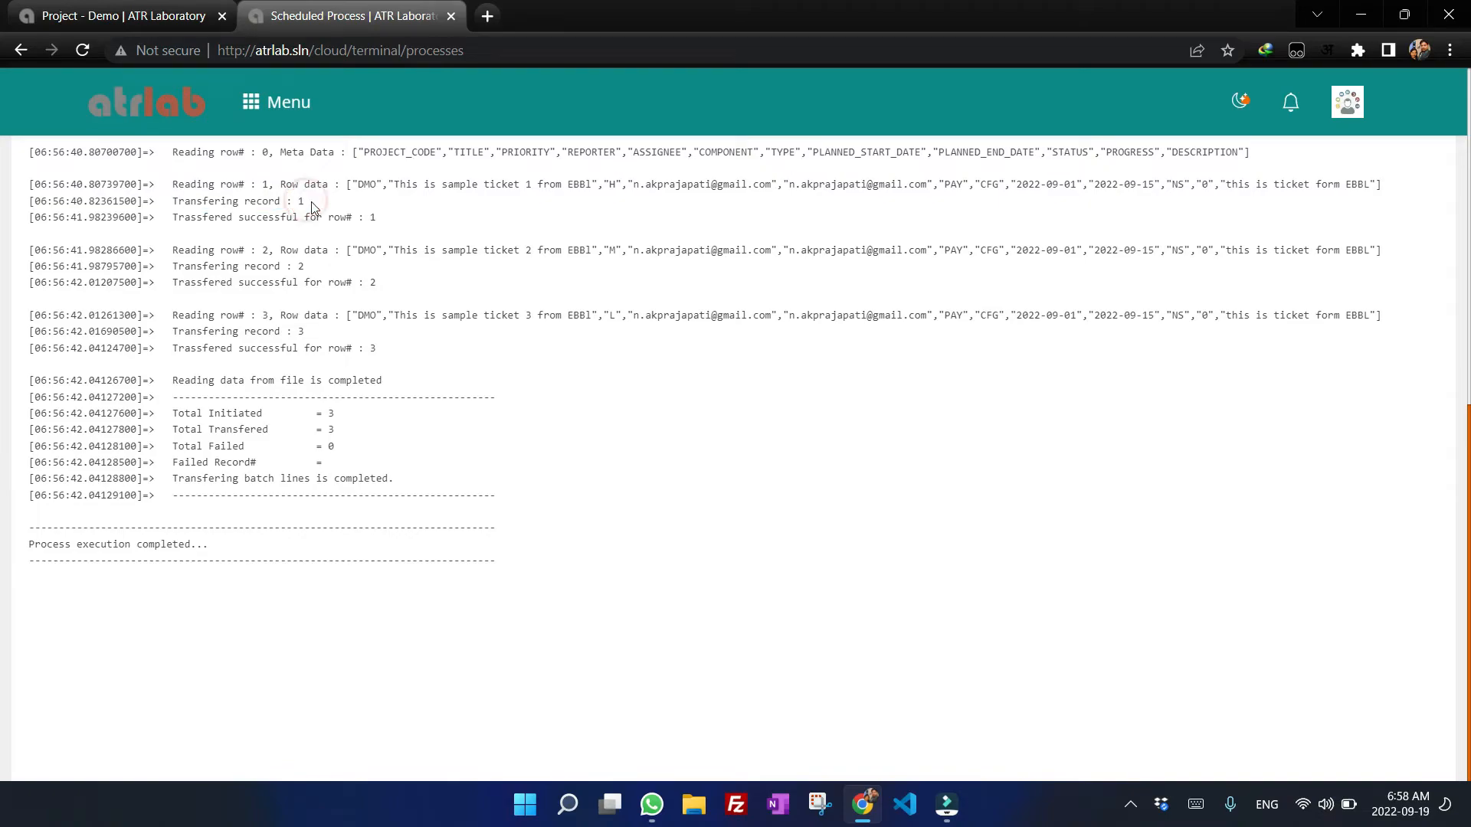
left_click_drag(168, 217, 381, 229)
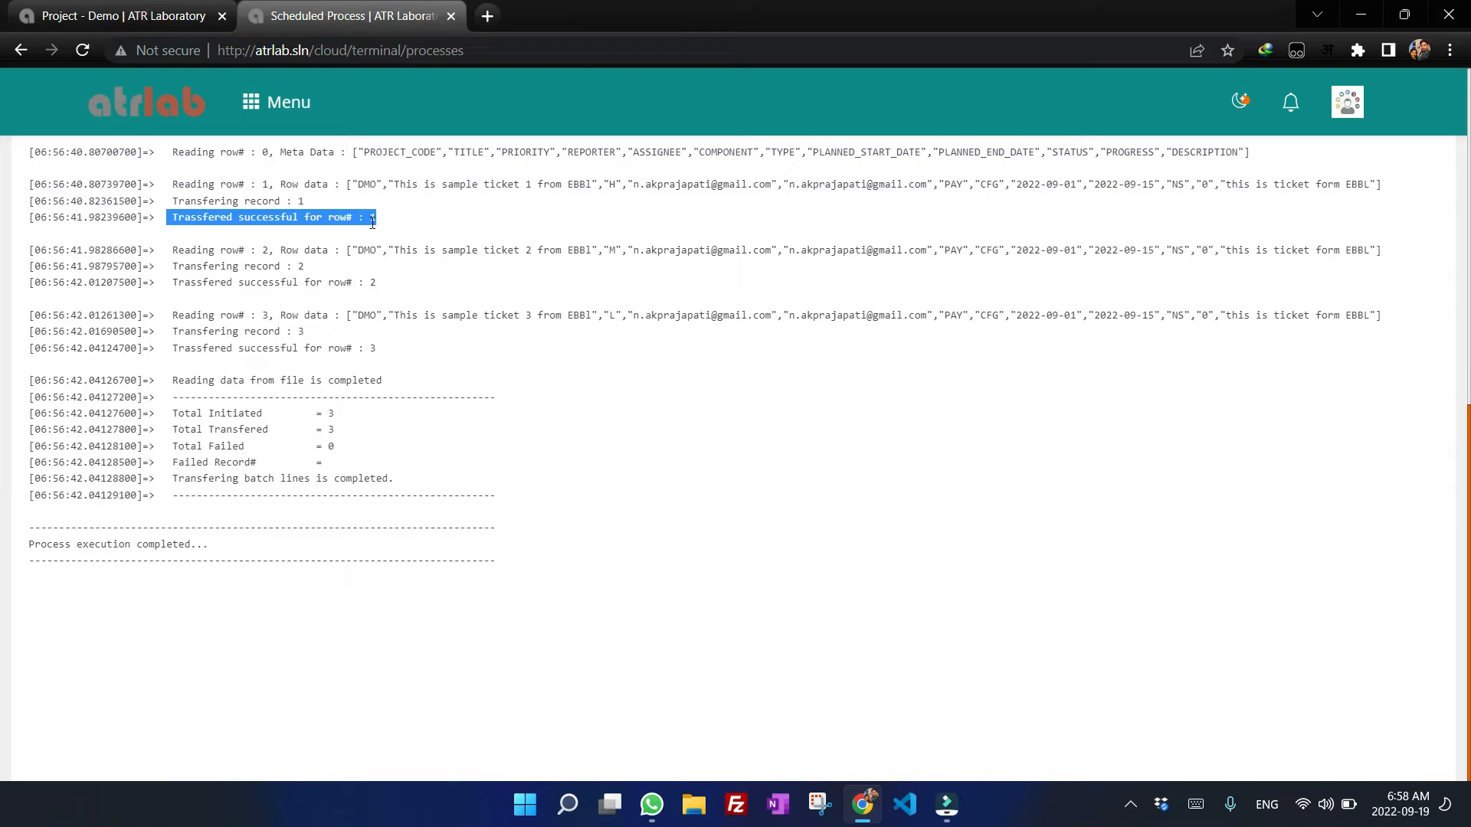
left_click(403, 224)
left_click_drag(171, 250, 1346, 253)
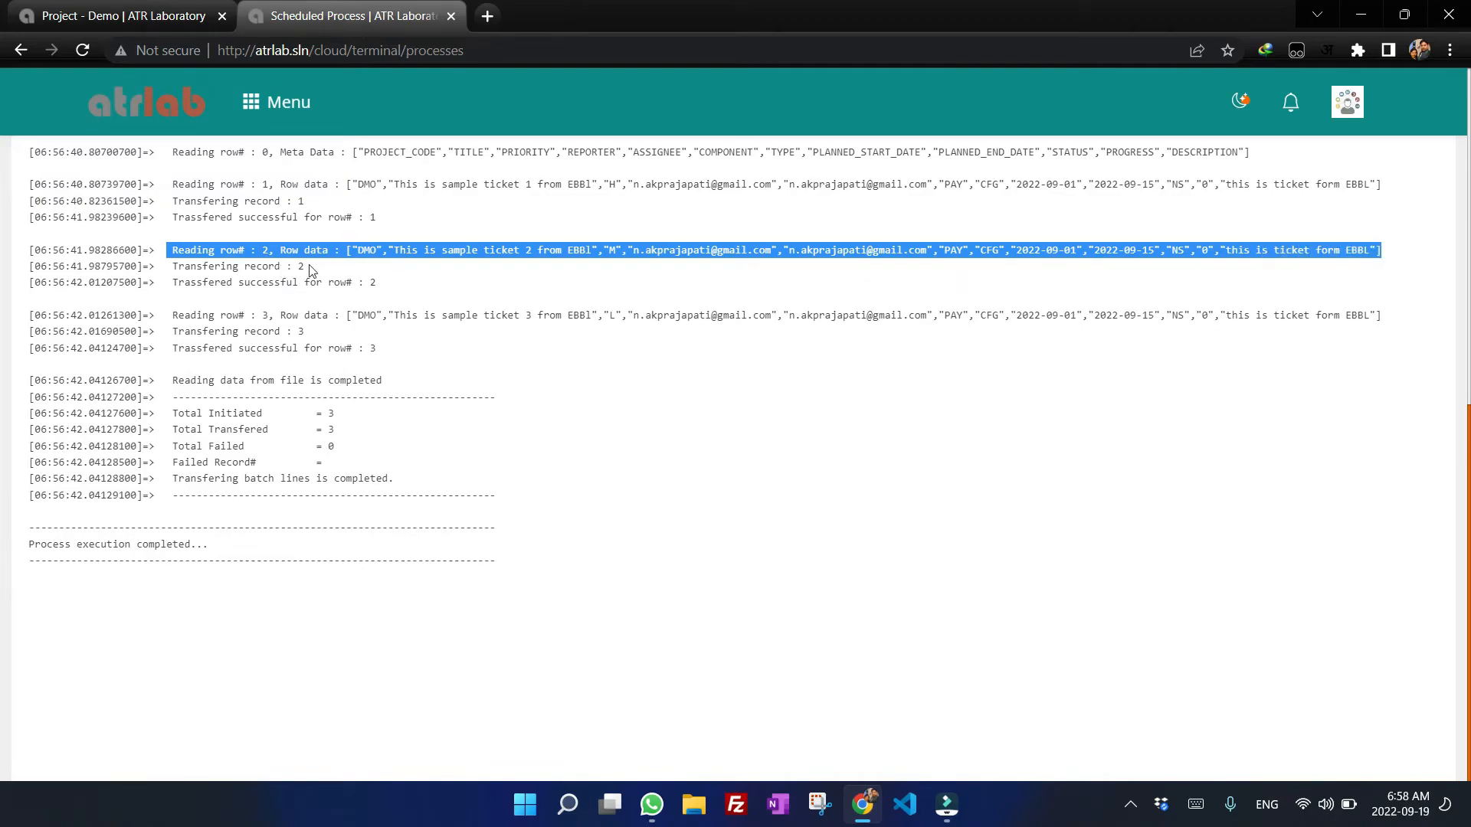
left_click_drag(311, 270, 283, 268)
left_click_drag(411, 282, 280, 284)
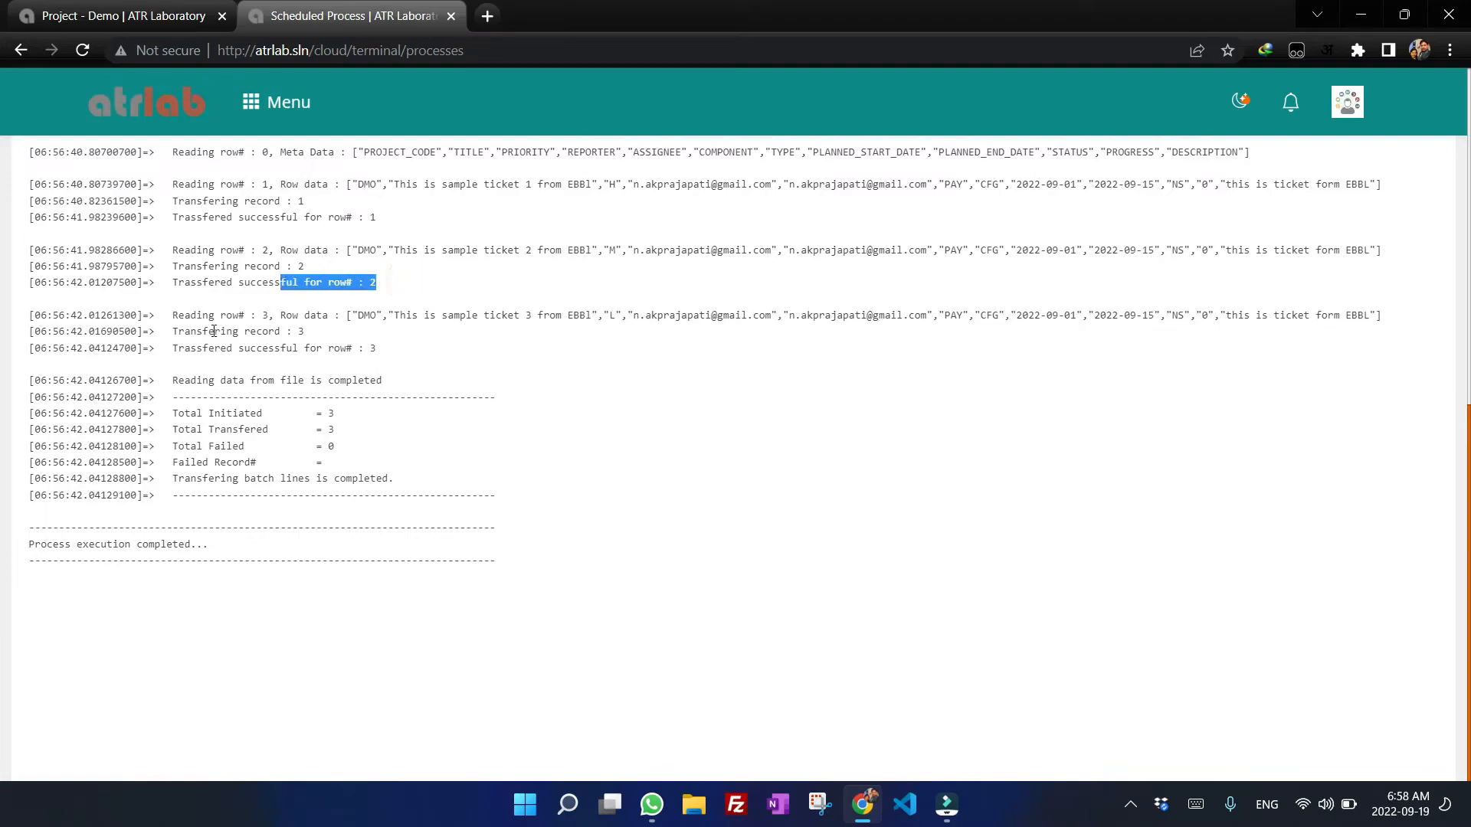
left_click_drag(403, 352, 12, 196)
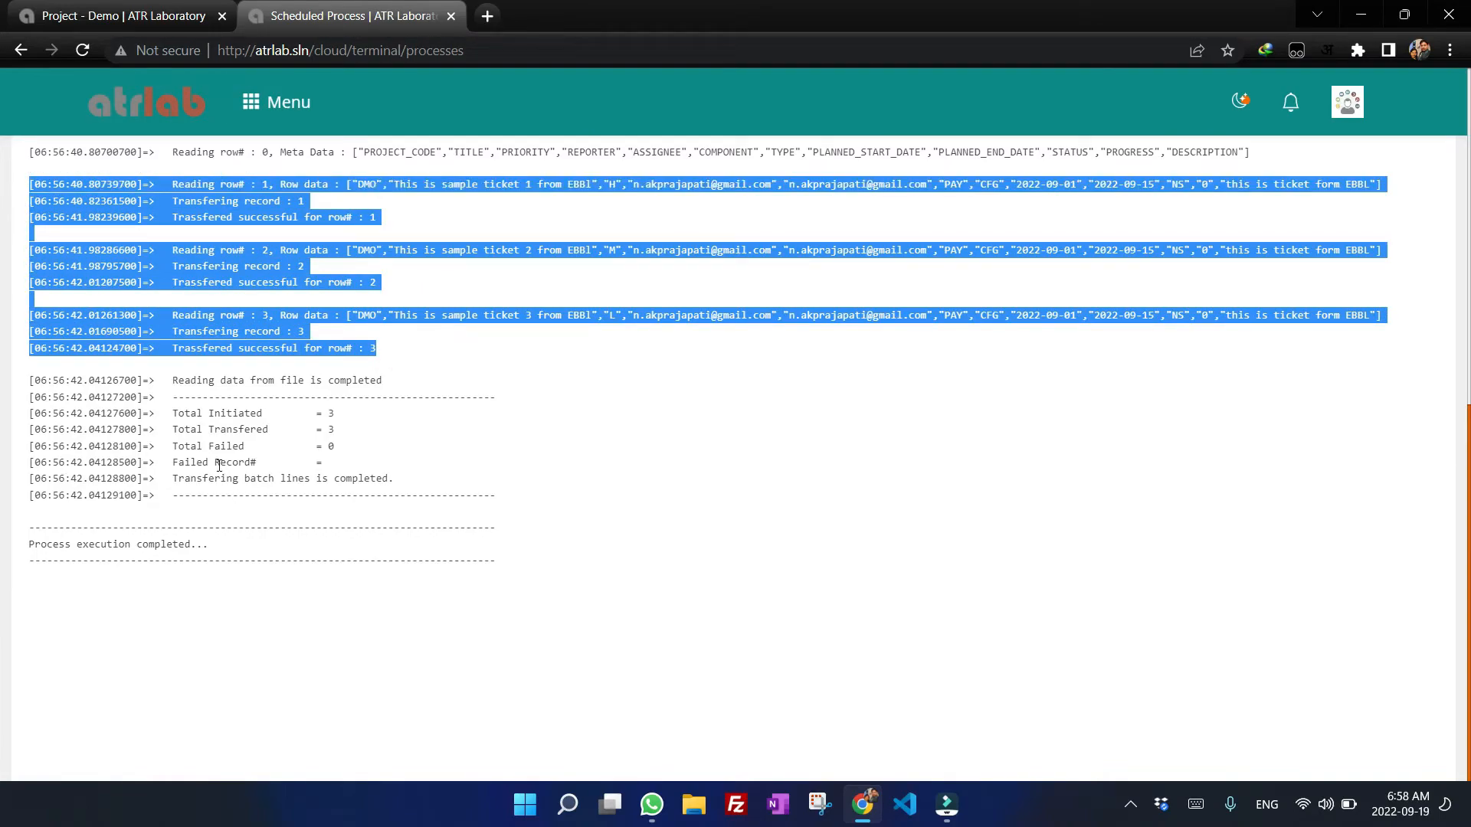
Review the log summary of initiated, transferred and failed records.
left_click(175, 410)
left_click_drag(180, 414, 205, 419)
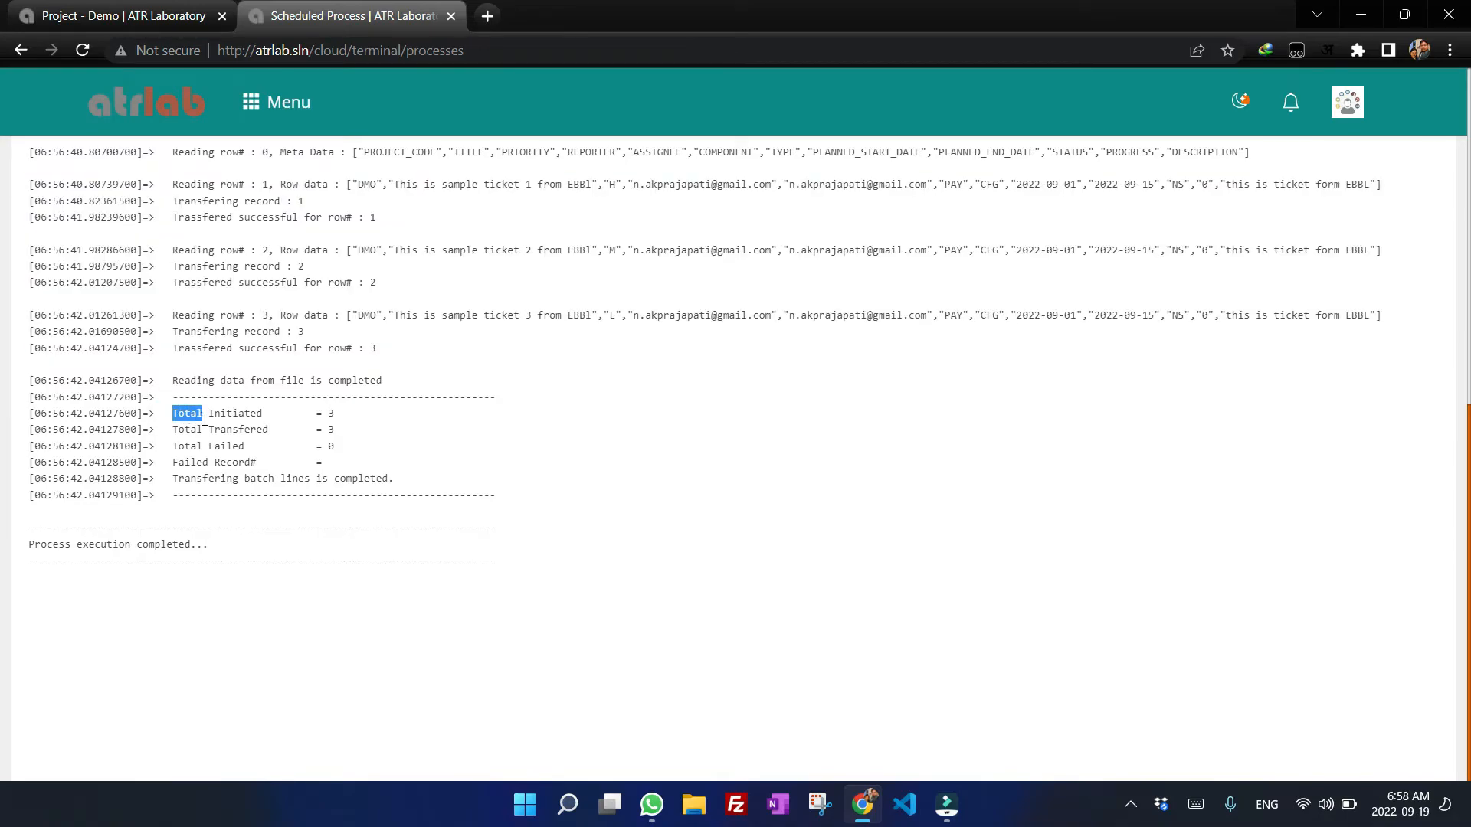
left_click_drag(205, 419, 341, 423)
left_click(340, 418)
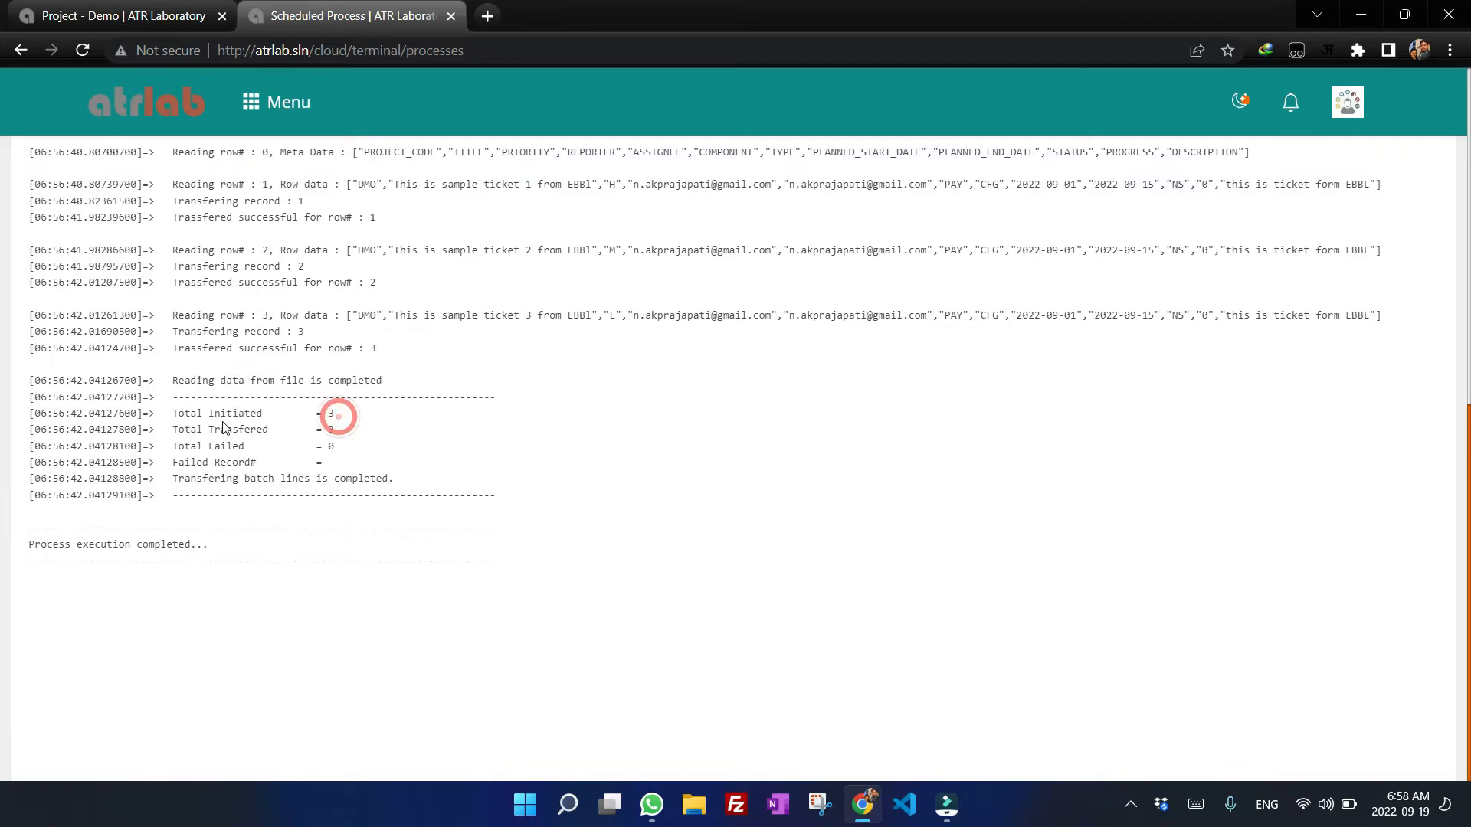
left_click(352, 418)
left_click(339, 424)
left_click(348, 454)
left_click_drag(167, 463, 250, 463)
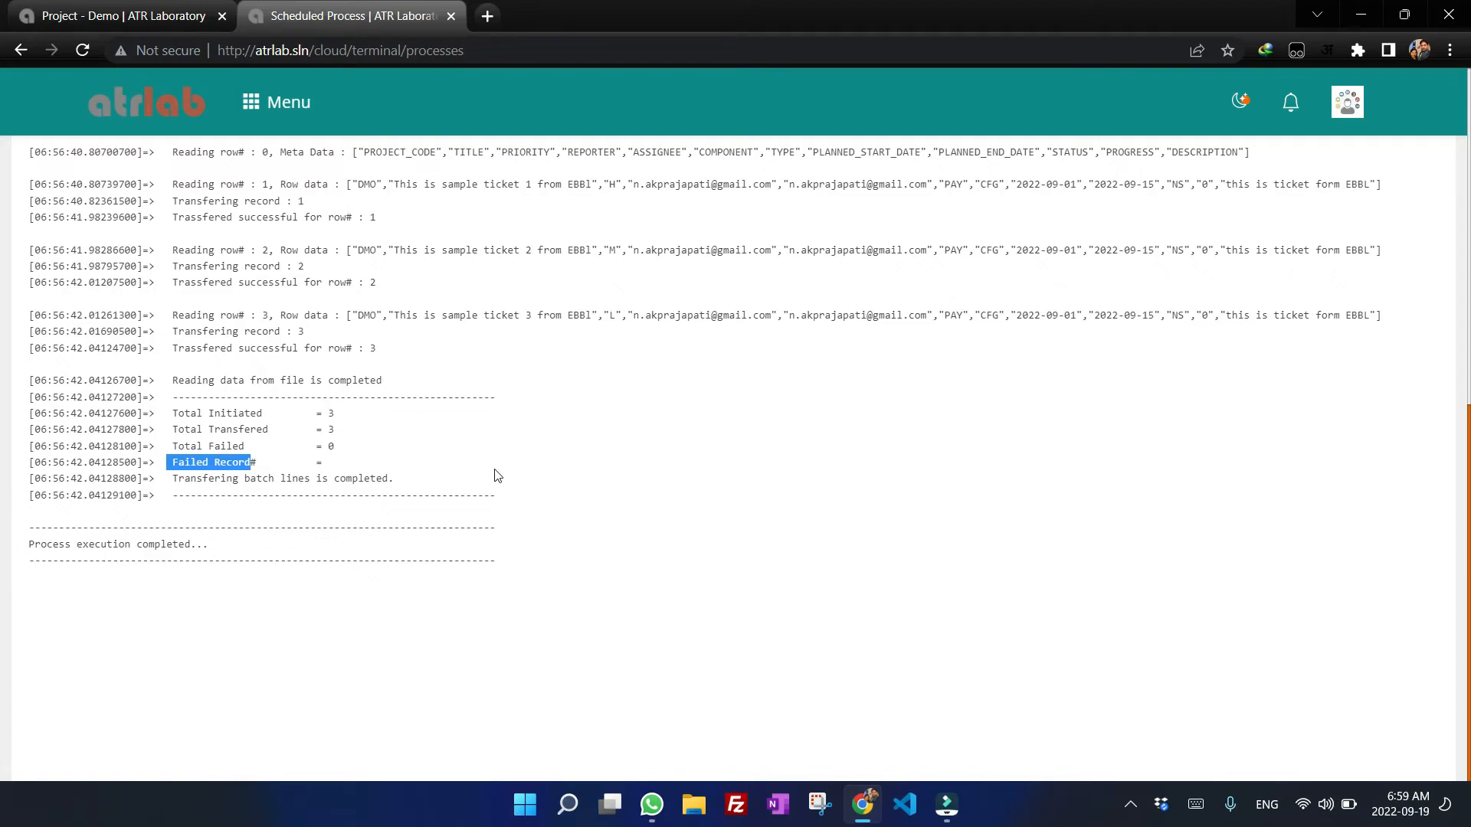
Exit the scheduled process page and refresh the Project - Demo scrum board to check the imported tickets.
scroll(709, 528, "up", 10)
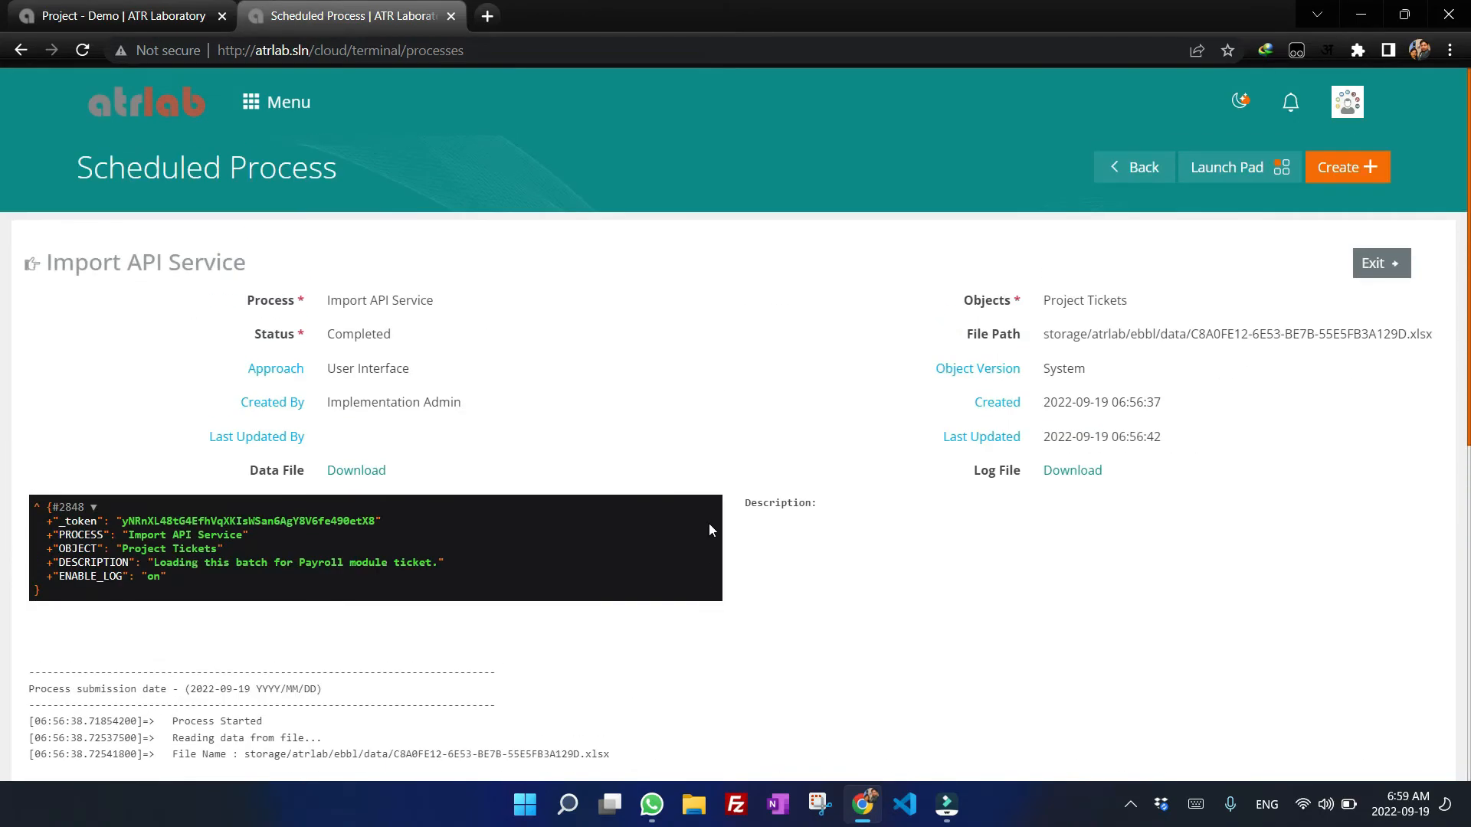
left_click(1379, 266)
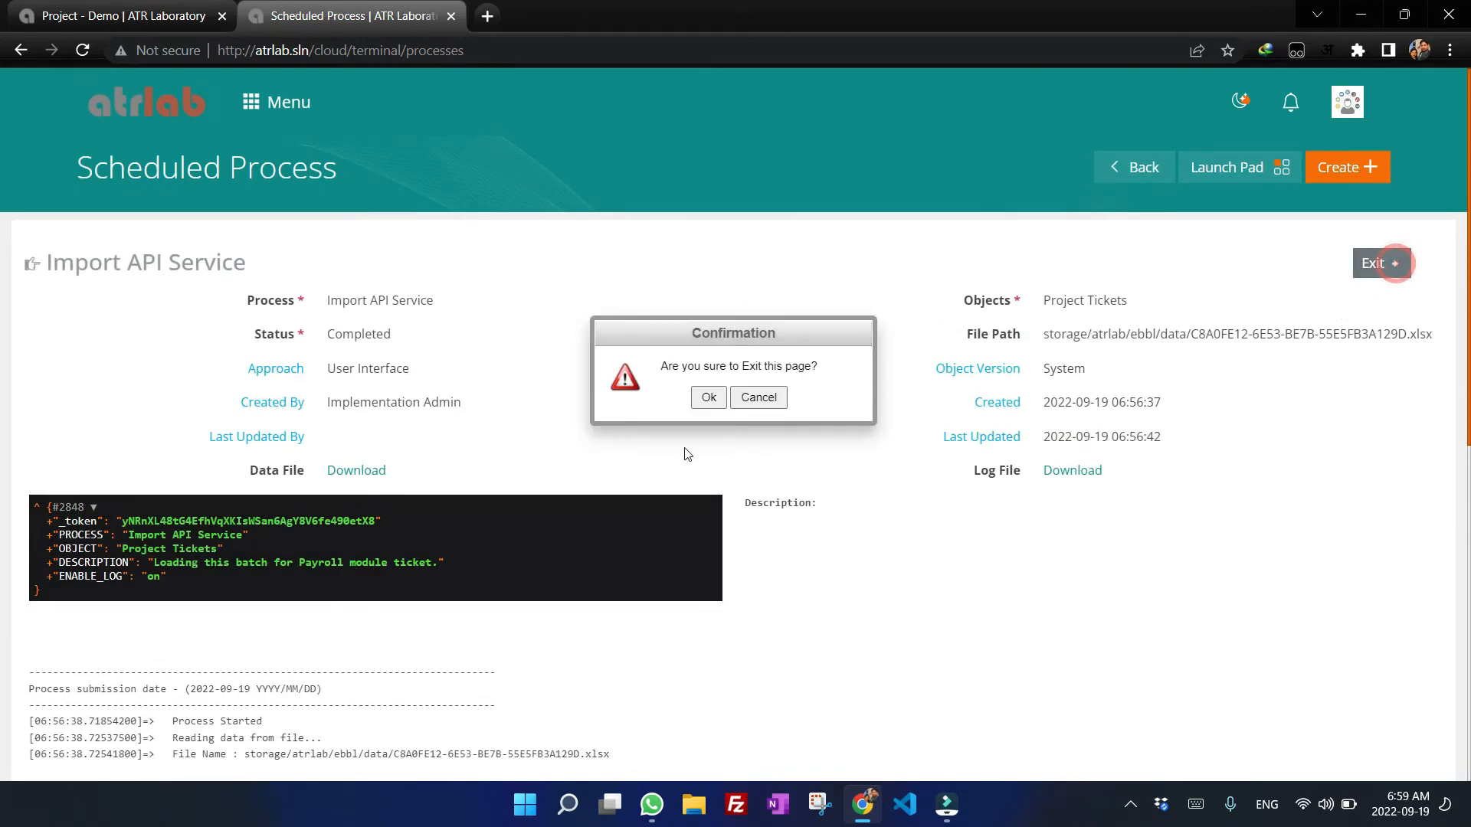
left_click(706, 398)
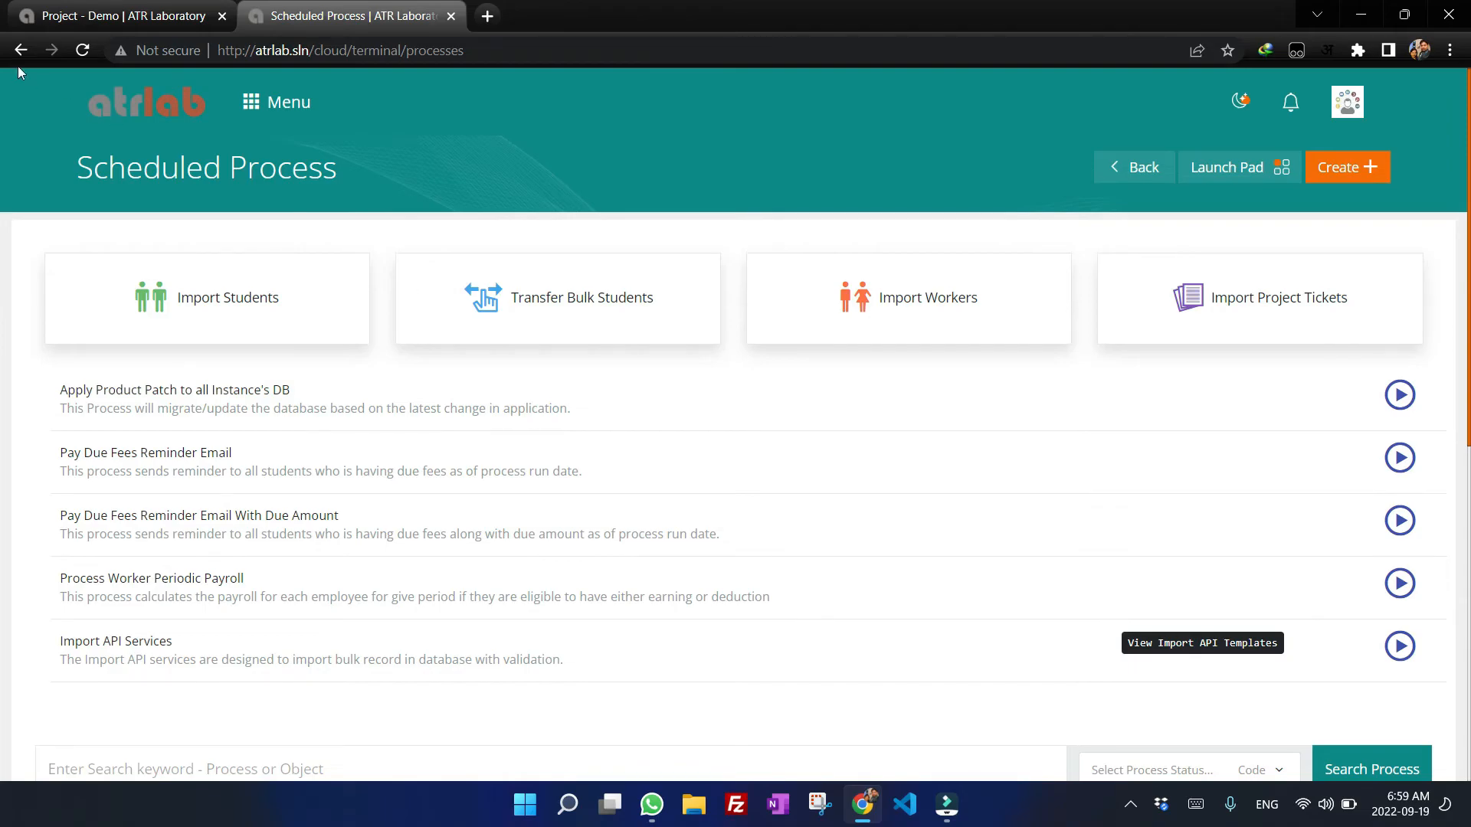
left_click(108, 8)
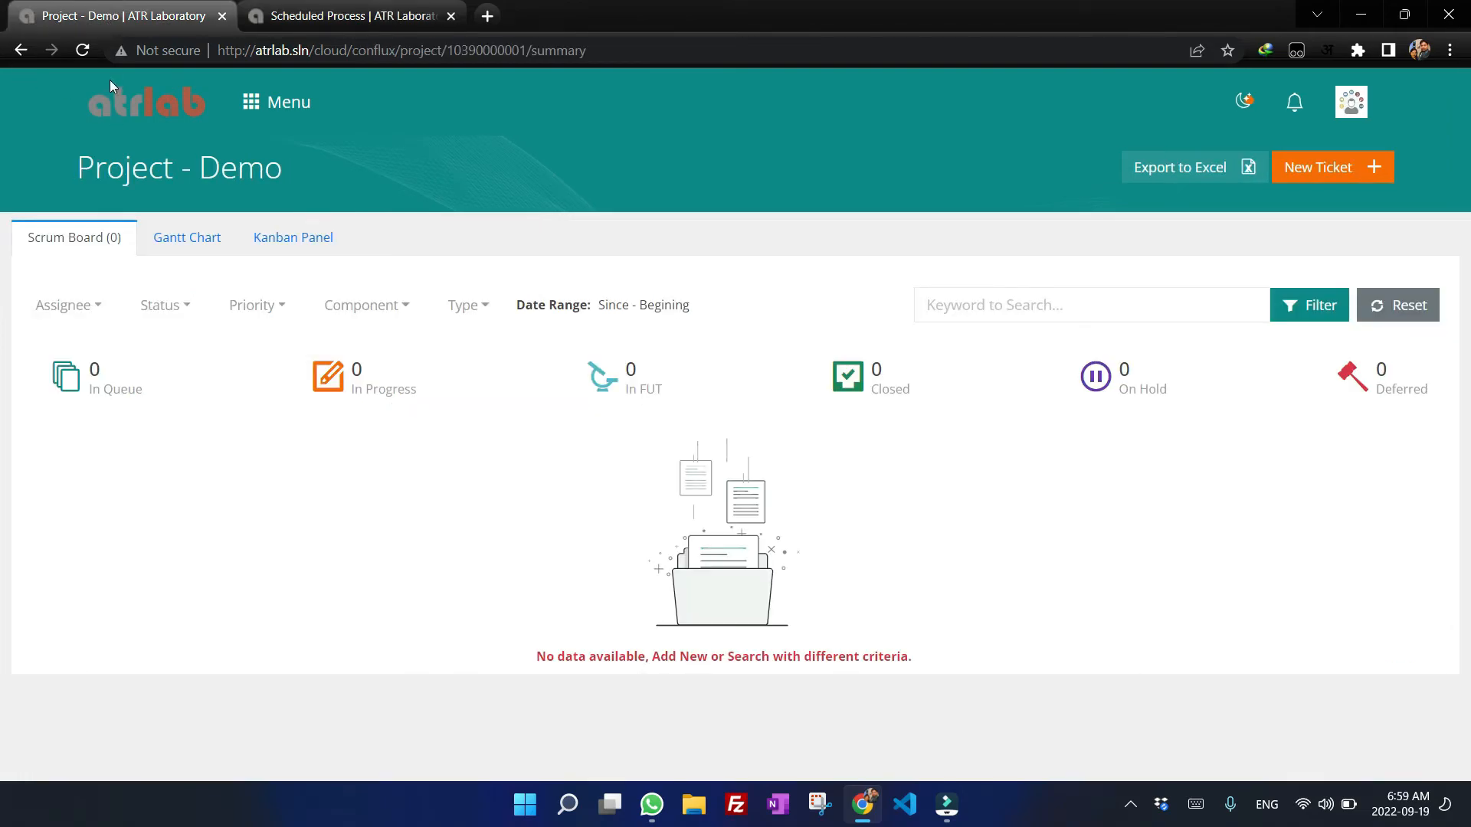
left_click(83, 49)
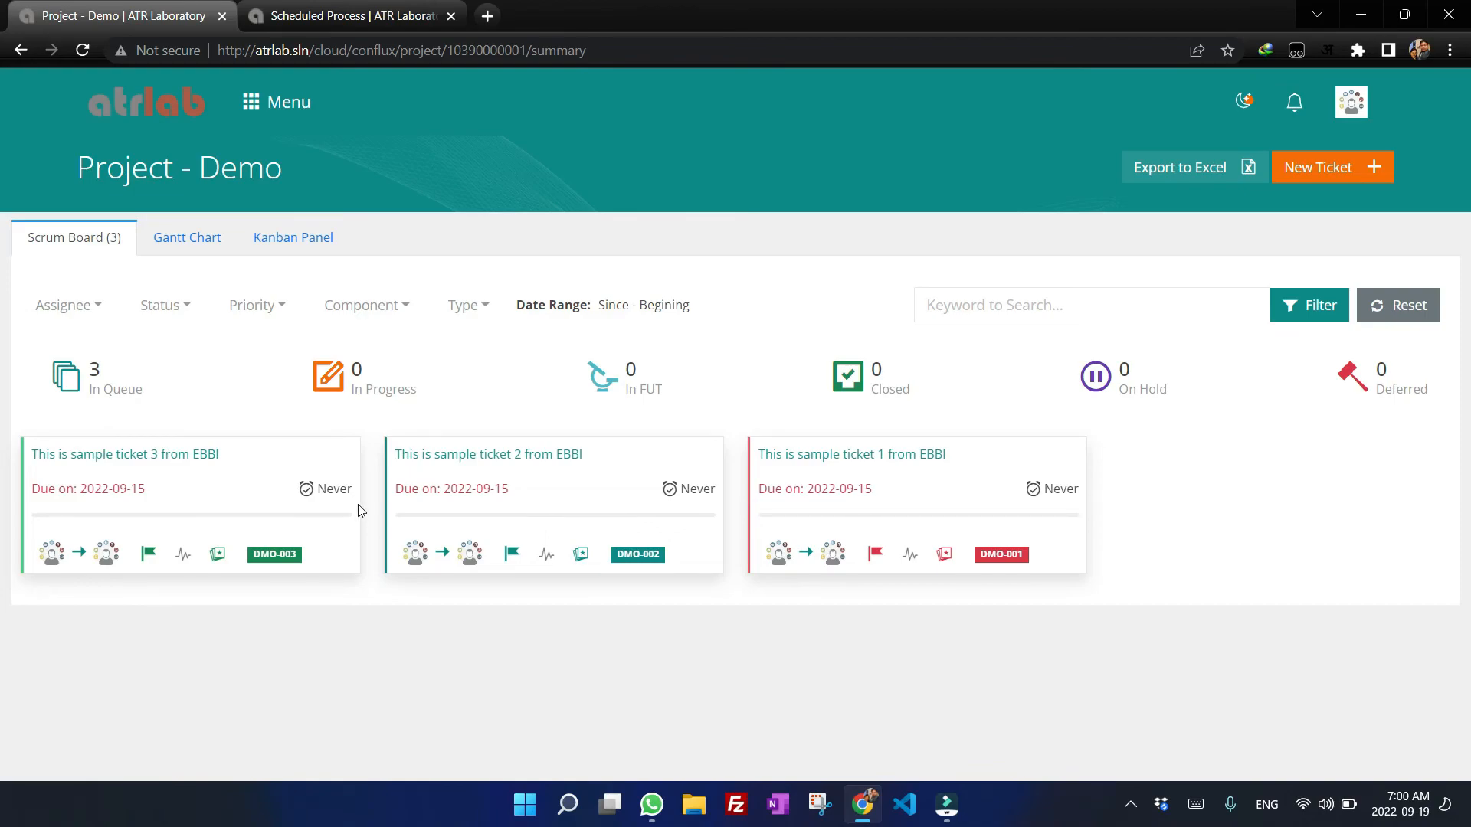
Switch to WhatsApp and review the ticket creation and assignment notification messages.
left_click(649, 816)
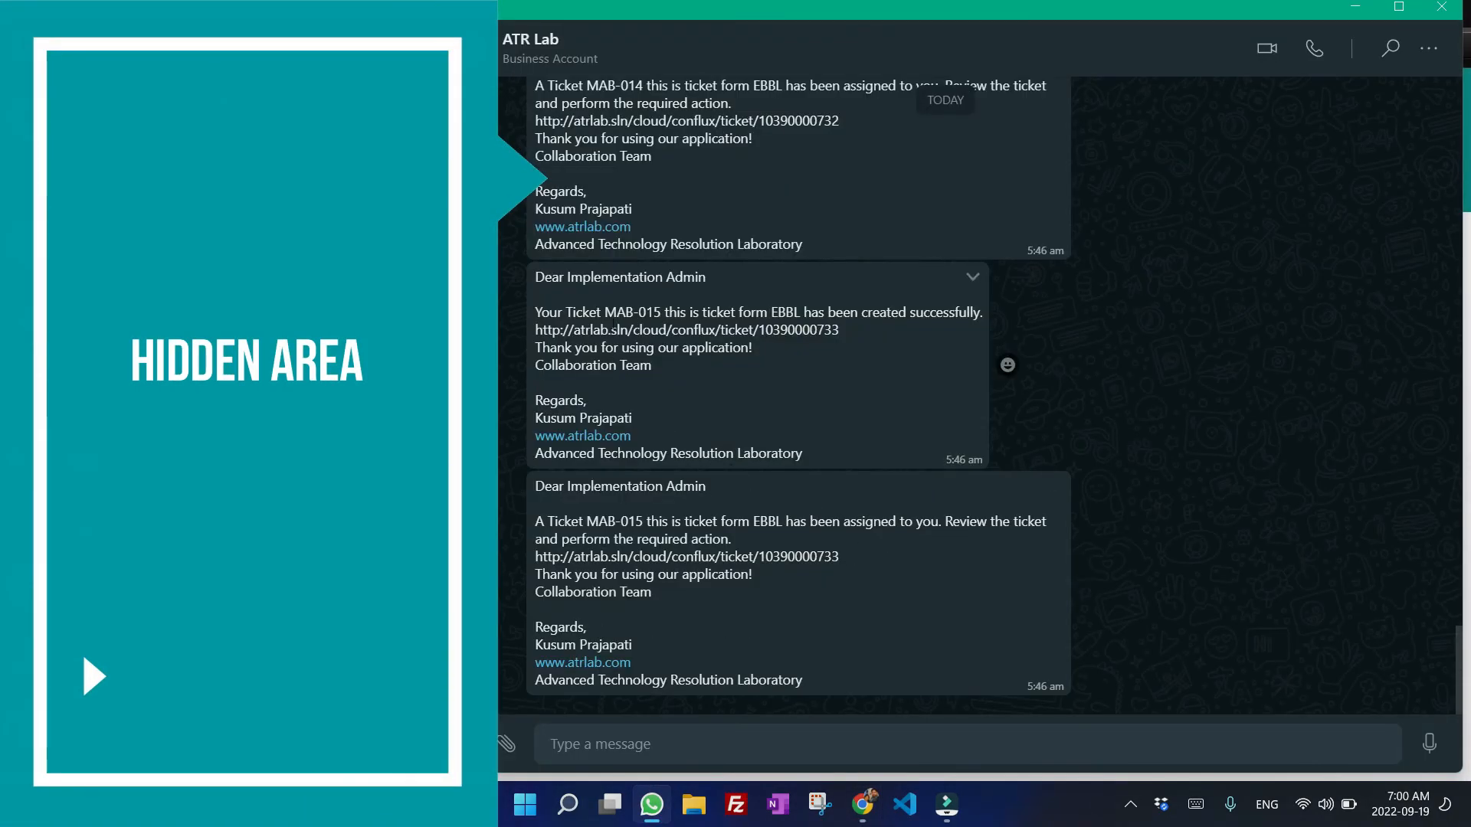
scroll(711, 327, "up", 3)
scroll(711, 326, "down", 3)
scroll(711, 383, "up", 3)
left_click_drag(546, 405, 785, 404)
scroll(785, 405, "down", 3)
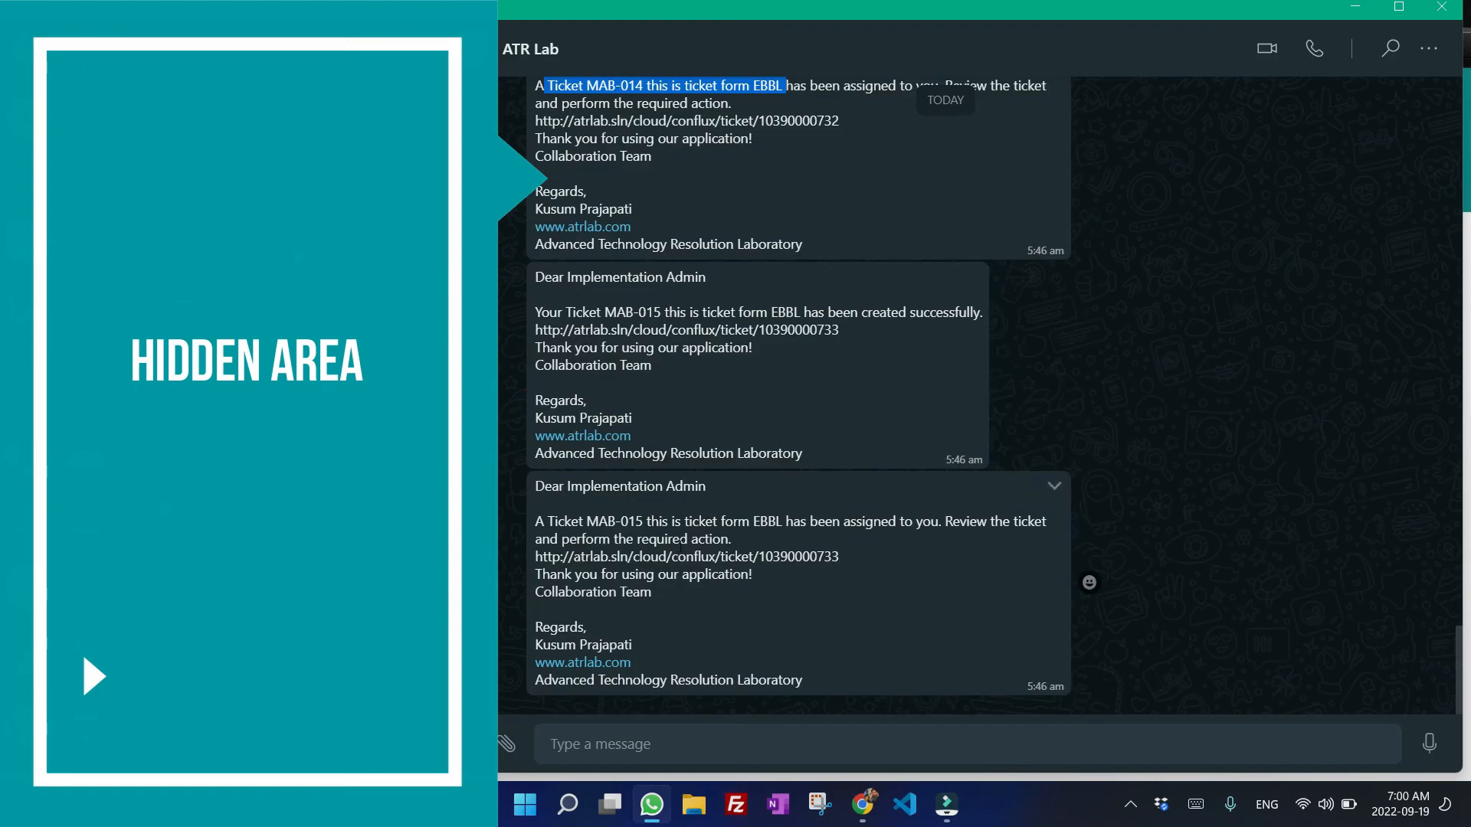
left_click_drag(675, 525, 1011, 540)
left_click(1399, 7)
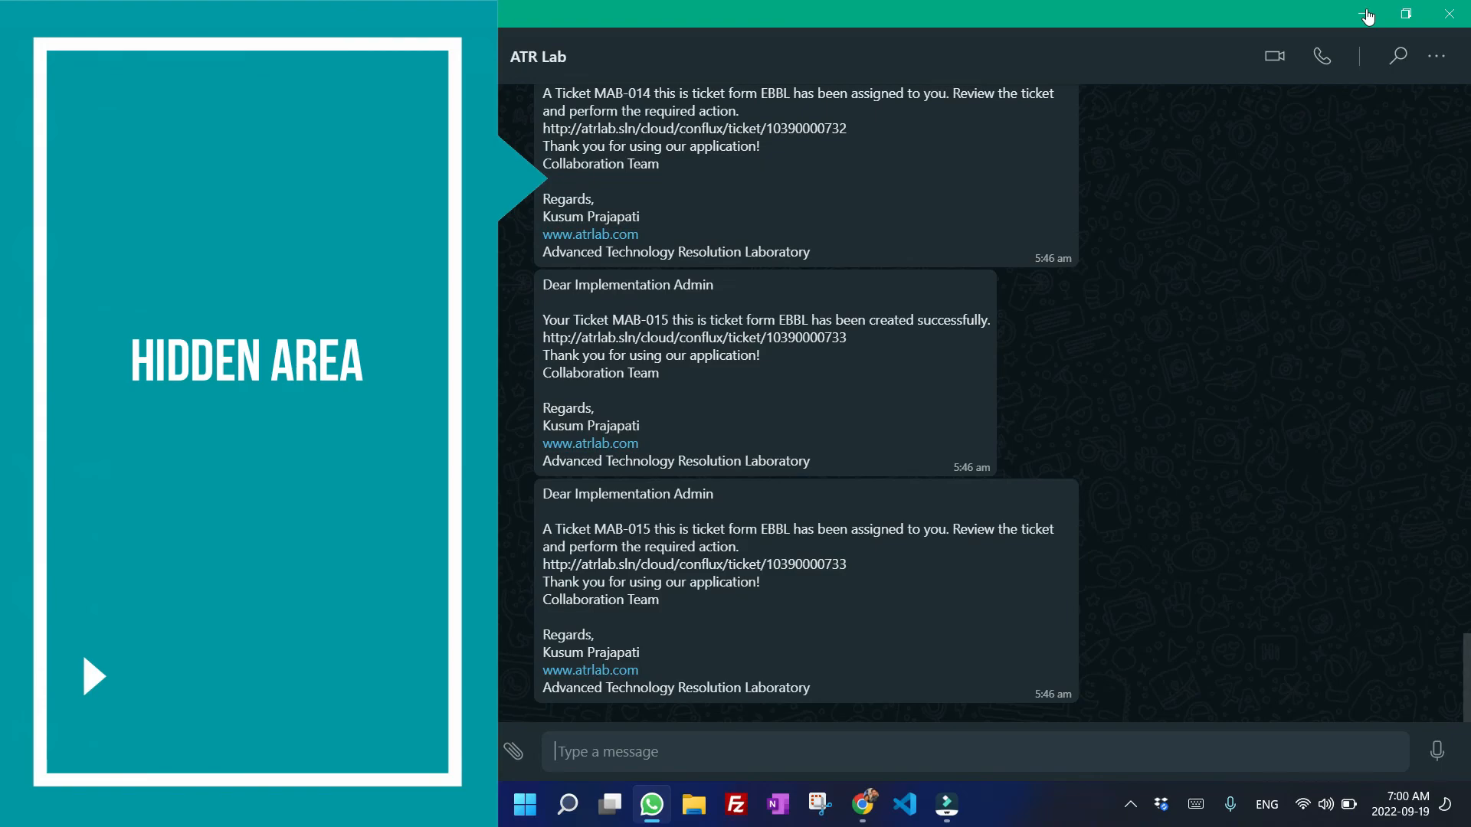
left_click(1367, 15)
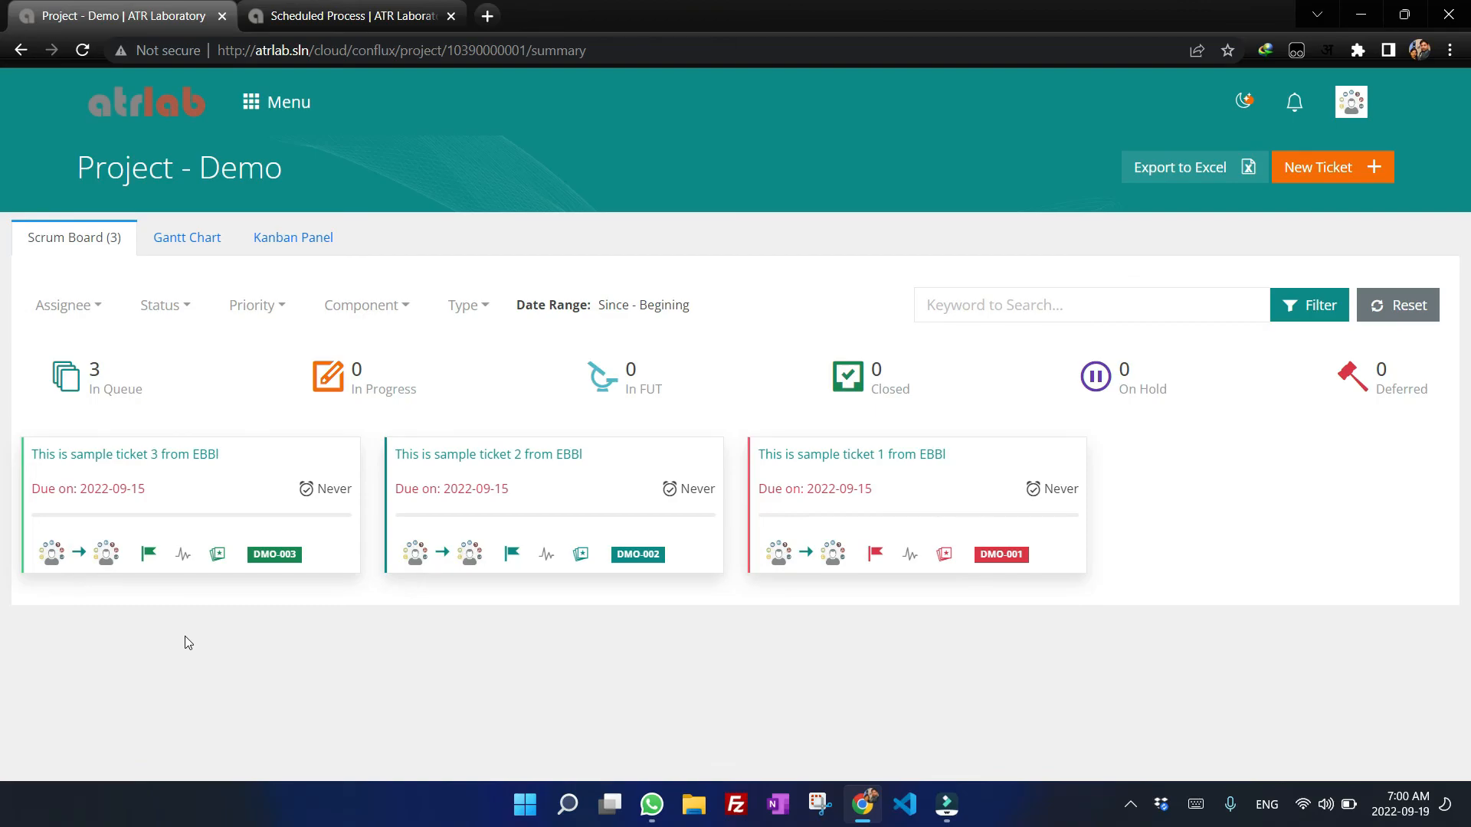
Open the Book1.xlsx workbook from the desktop and scroll back to its first columns.
left_click(1364, 18)
left_click(1372, 17)
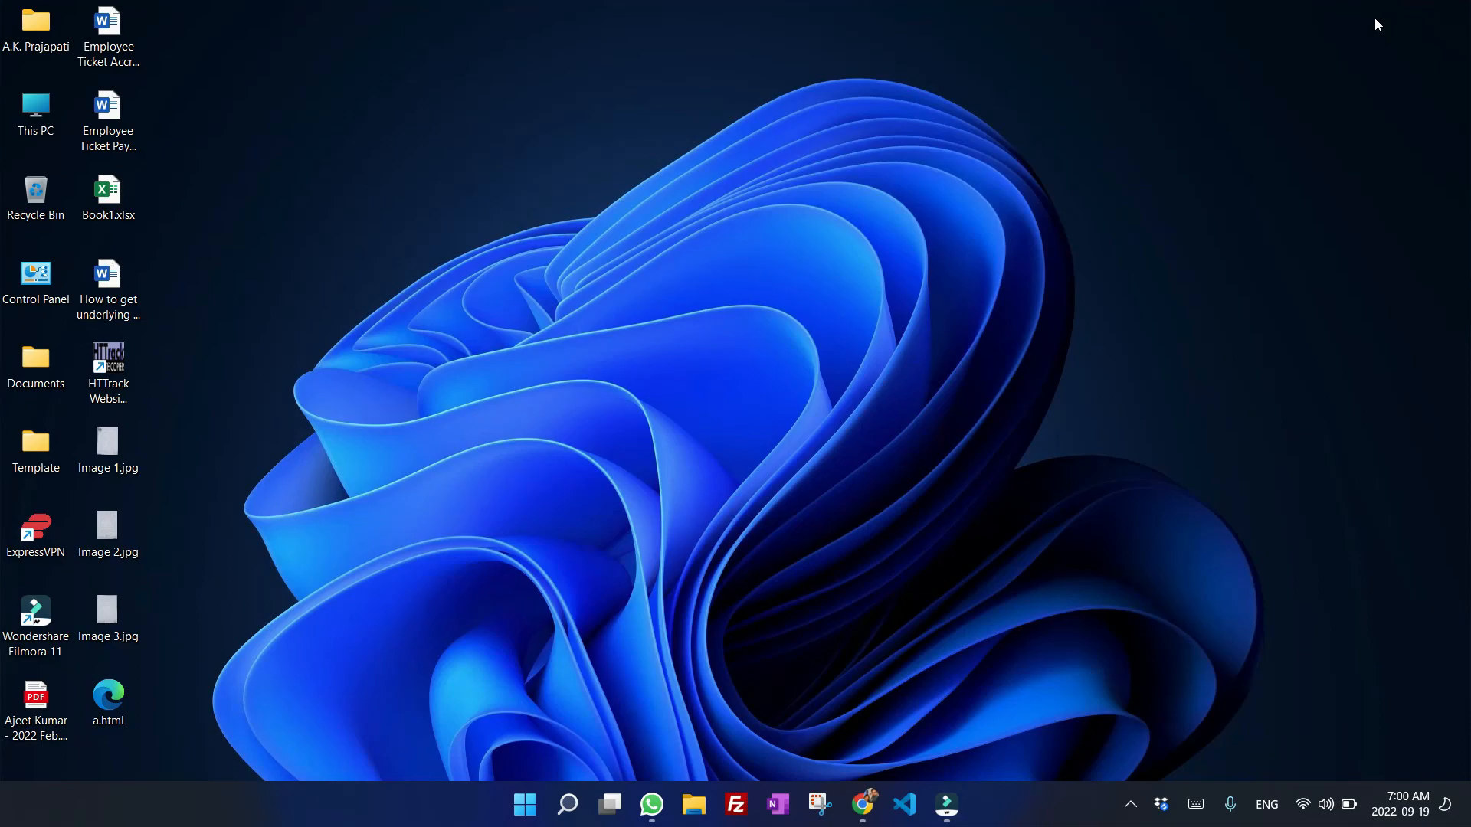
double_click(105, 201)
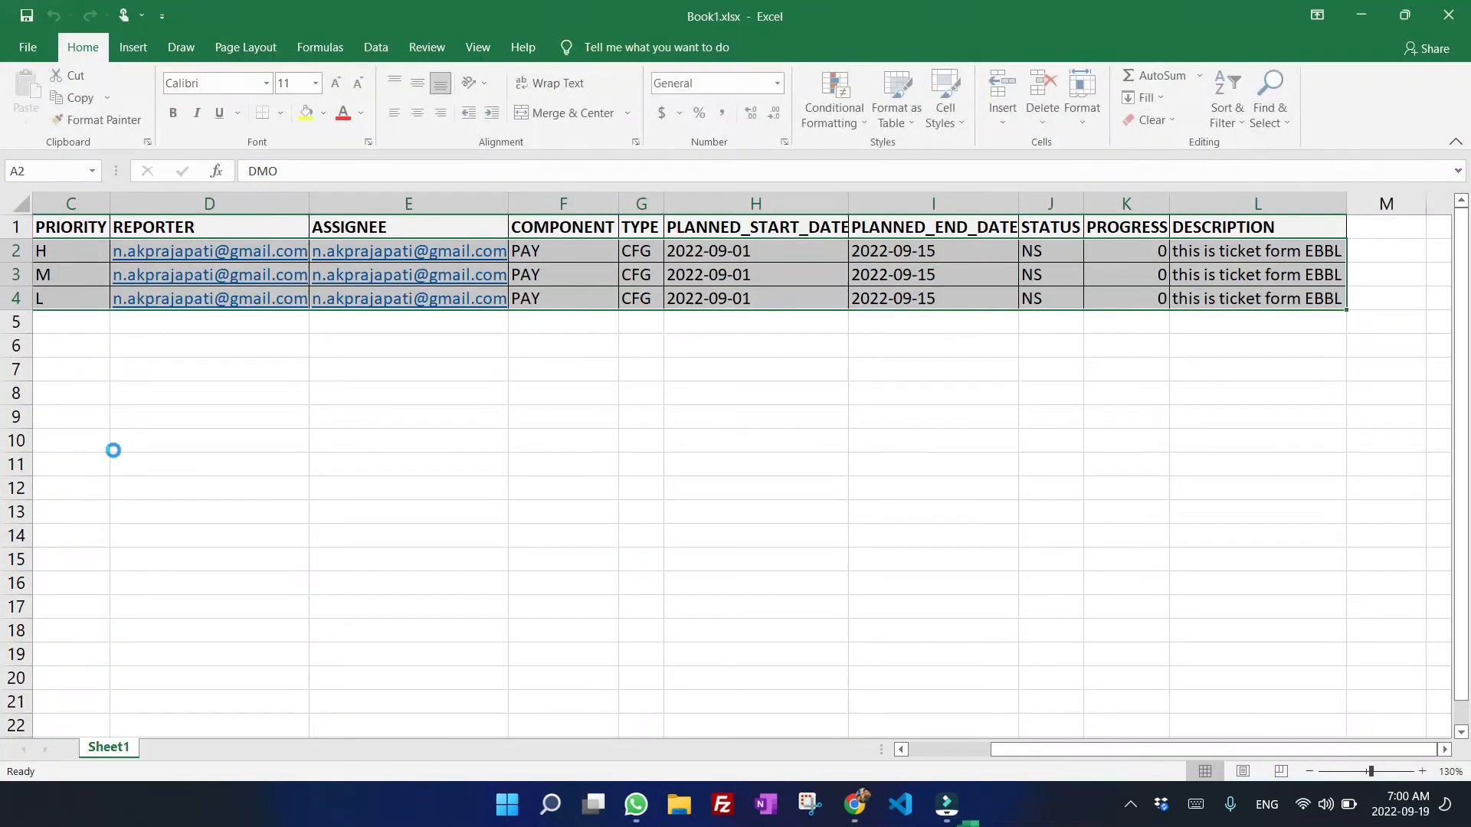
left_click(268, 420)
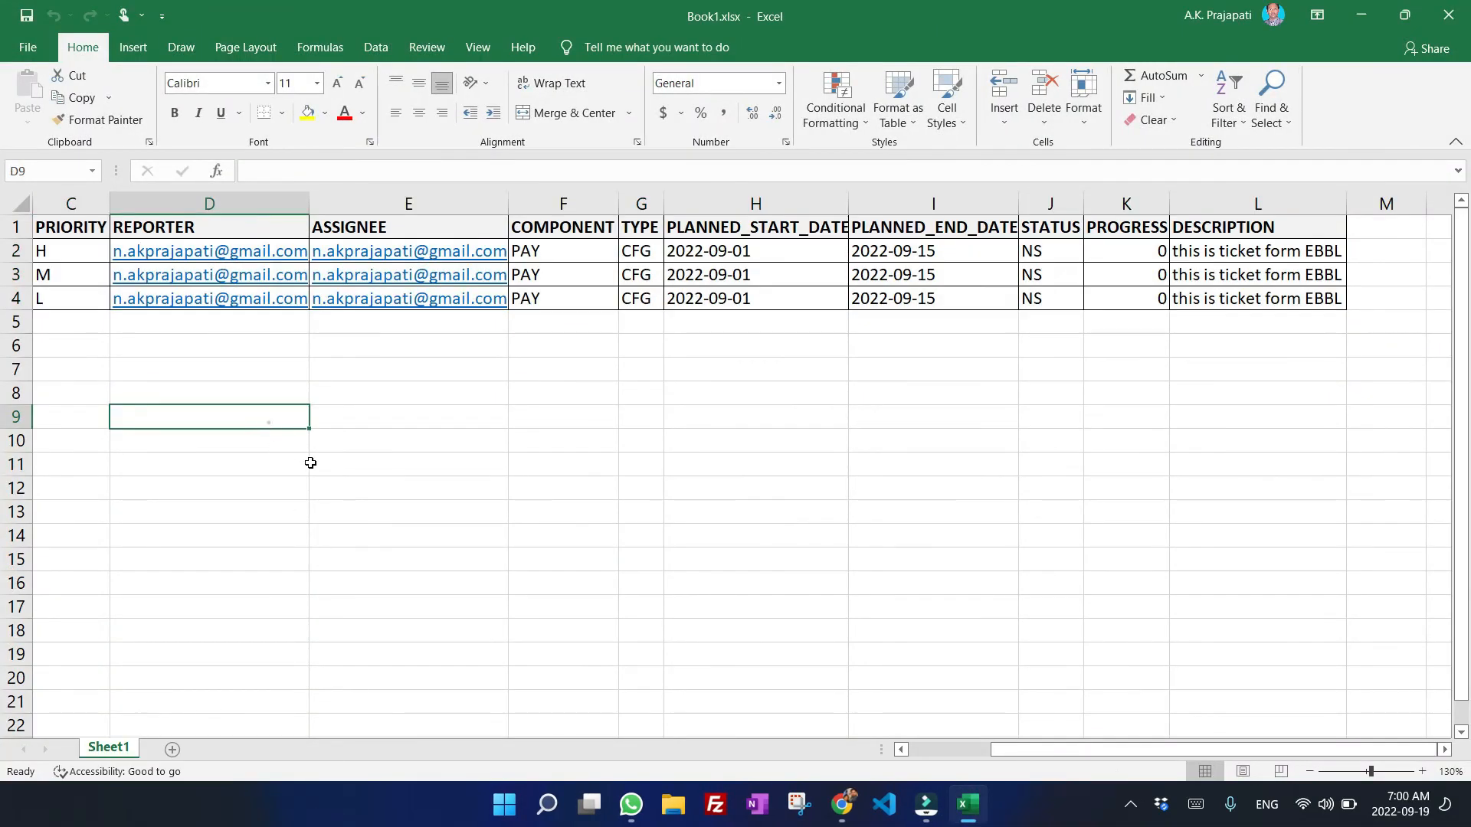
left_click_drag(1072, 751, 1093, 748)
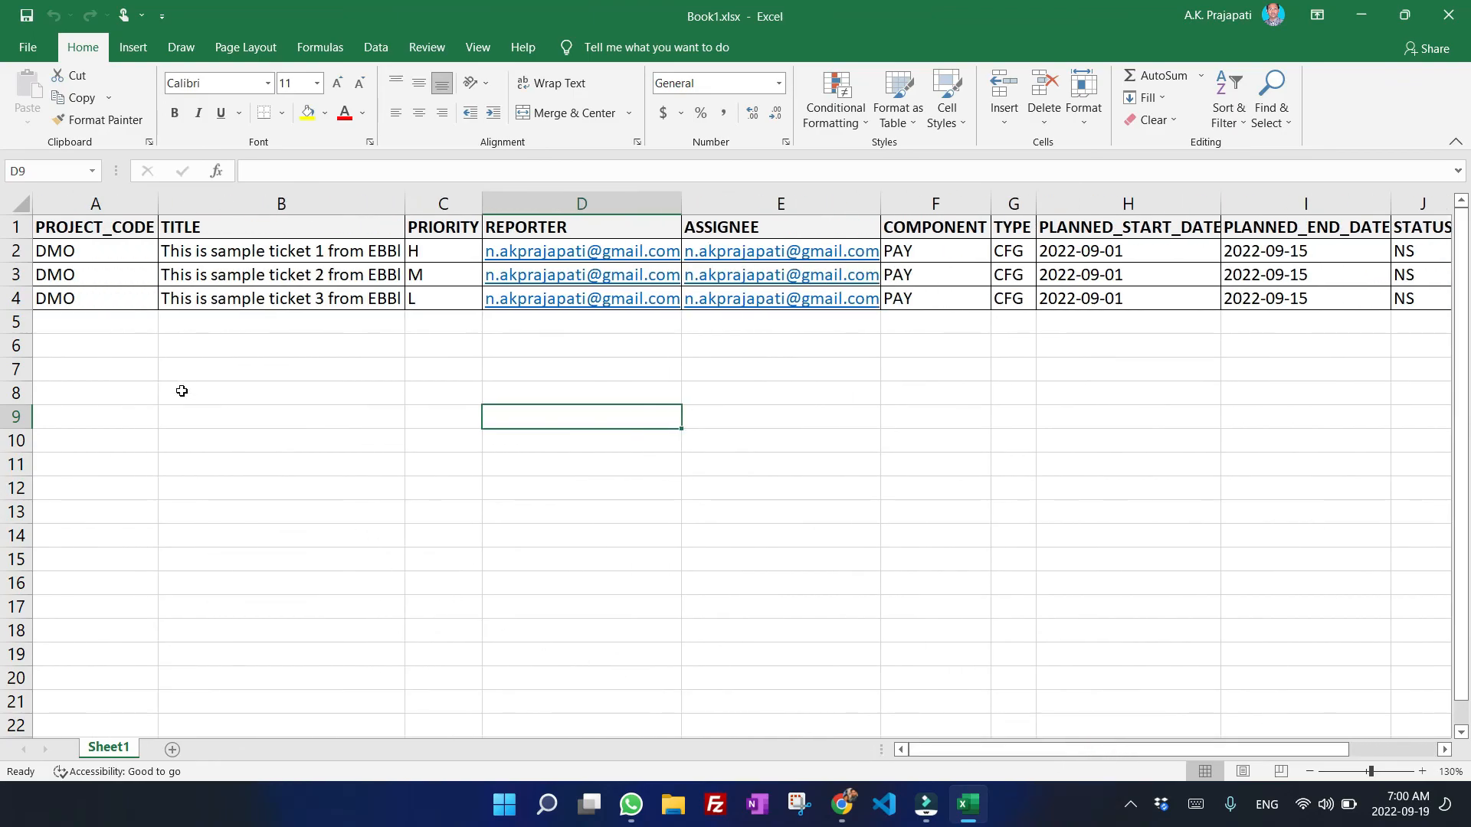
Select cells B5 to B11 below the existing ticket titles.
left_click(81, 327)
left_click_drag(81, 326, 84, 461)
left_click_drag(293, 331, 305, 476)
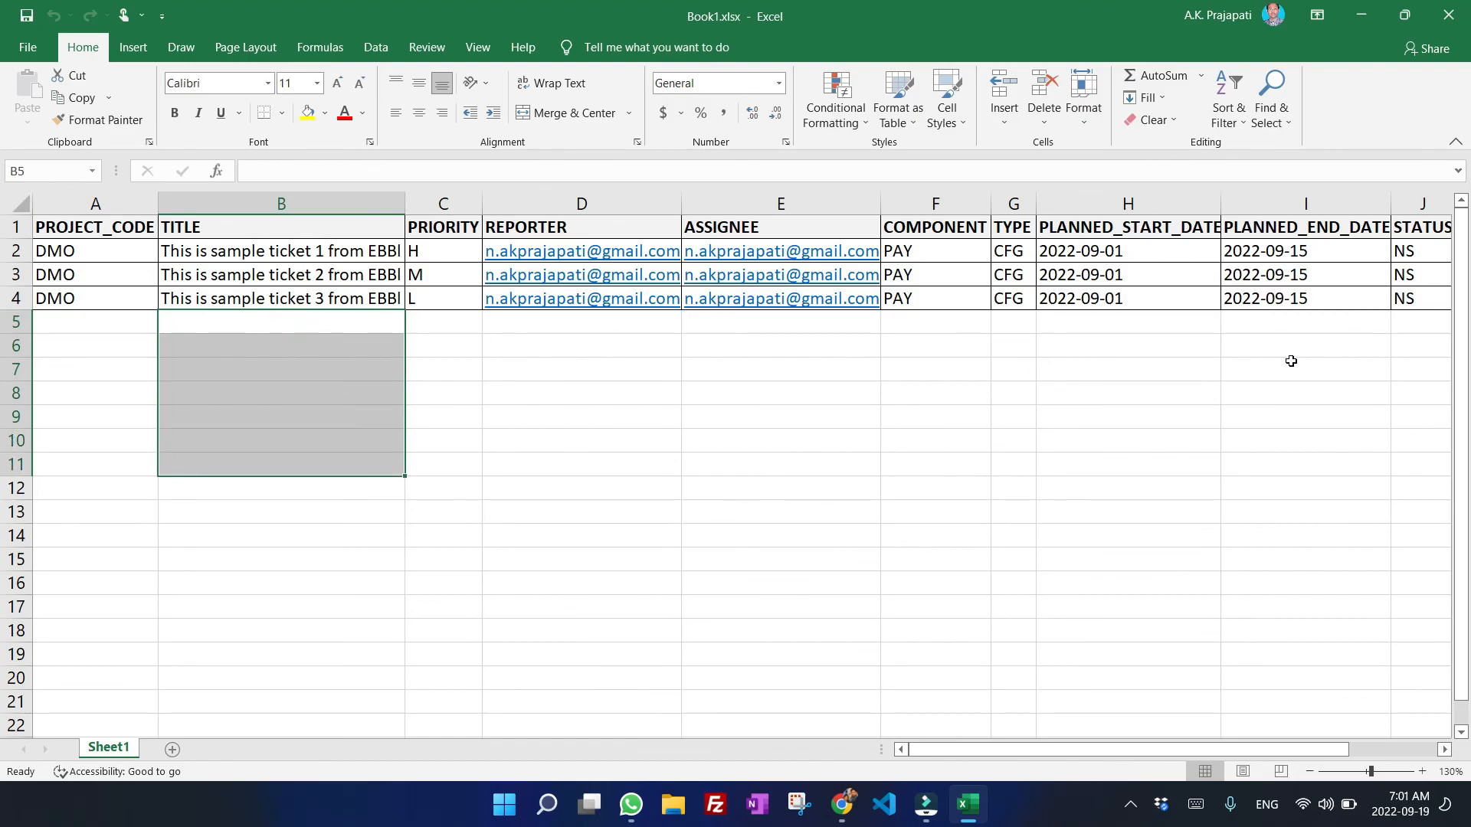